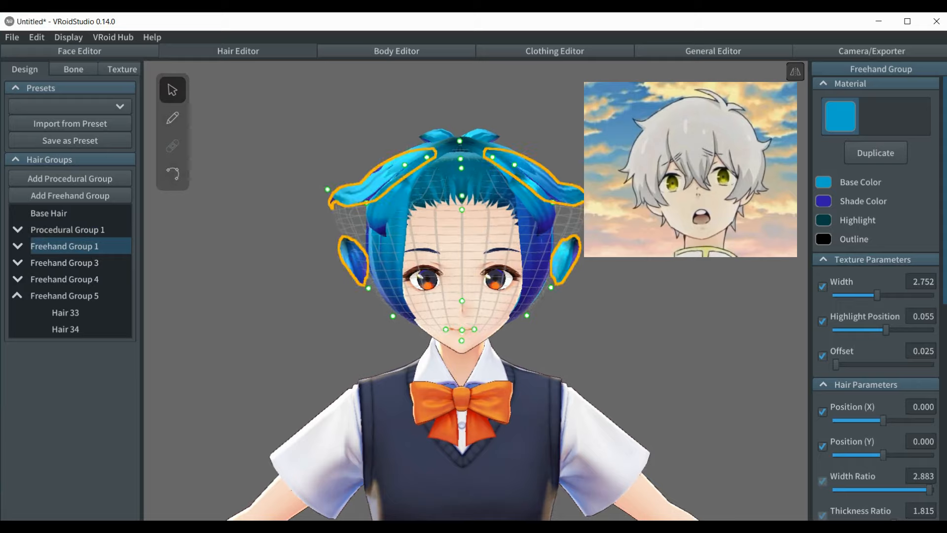
Pull Freehand Group 1's guide mesh inward at the side of the head, beside the flared upper strands
right_drag(560, 217, 554, 206)
mouse_move(551, 202)
mouse_down()
mouse_move(557, 197)
mouse_move(541, 215)
mouse_up()
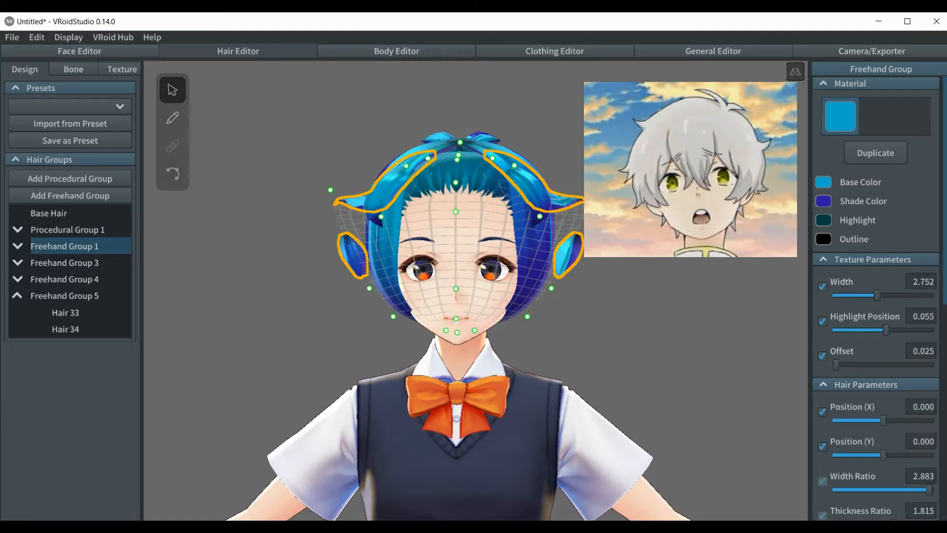
drag(590, 189, 580, 189)
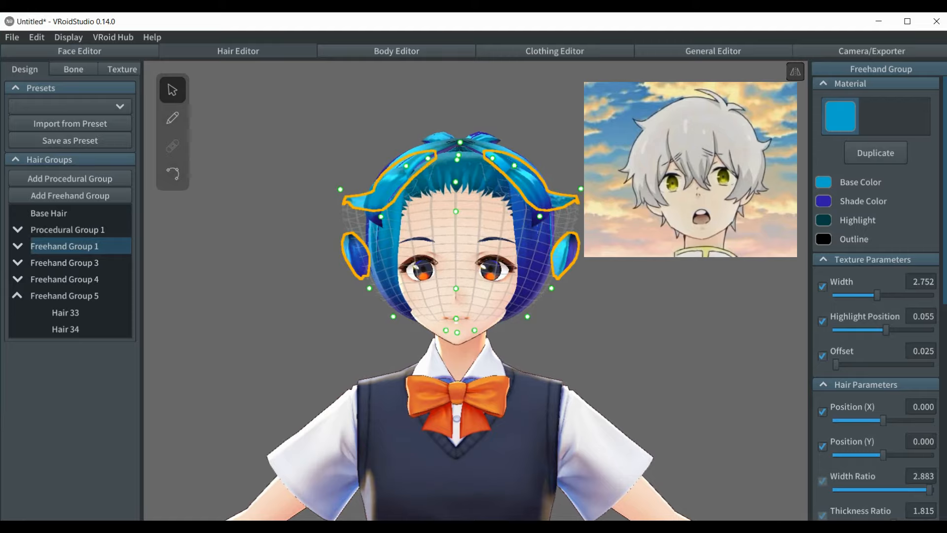
Try to edit the control points of the rear hair strands in Procedural Group 1
right_drag(676, 198, 560, 226)
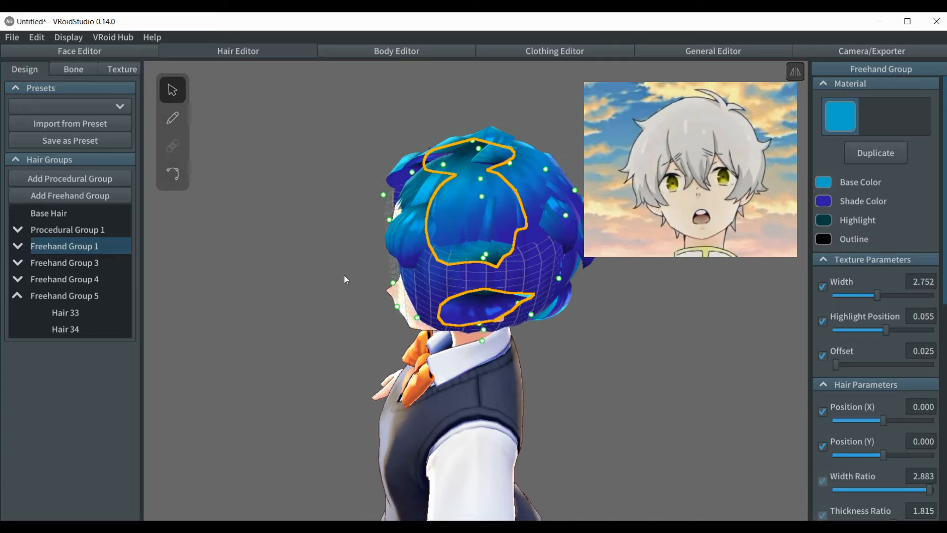
click(173, 173)
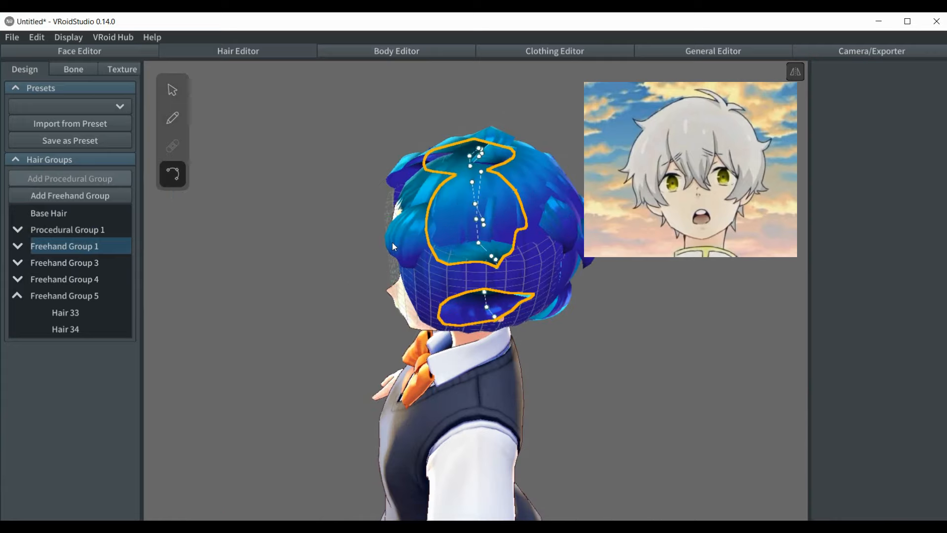
right_drag(402, 235, 368, 247)
click(367, 247)
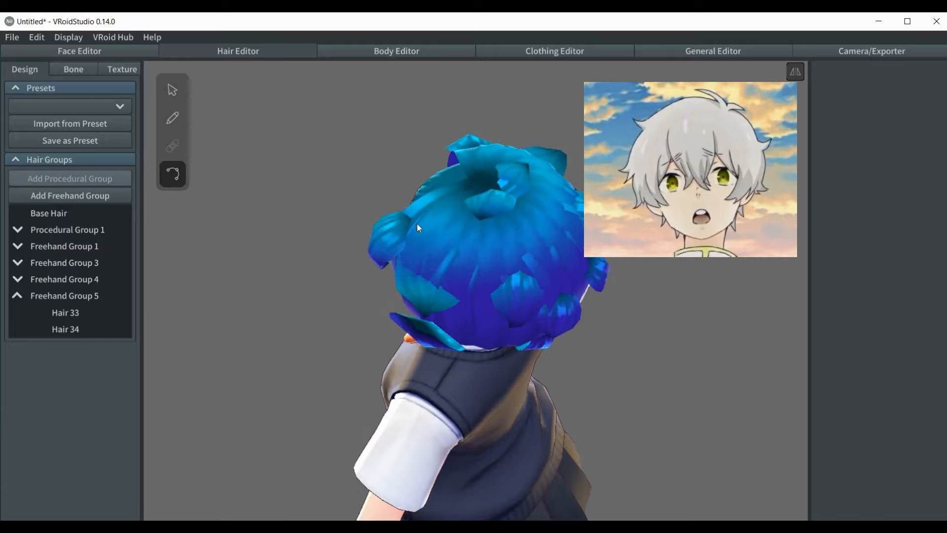
click(442, 272)
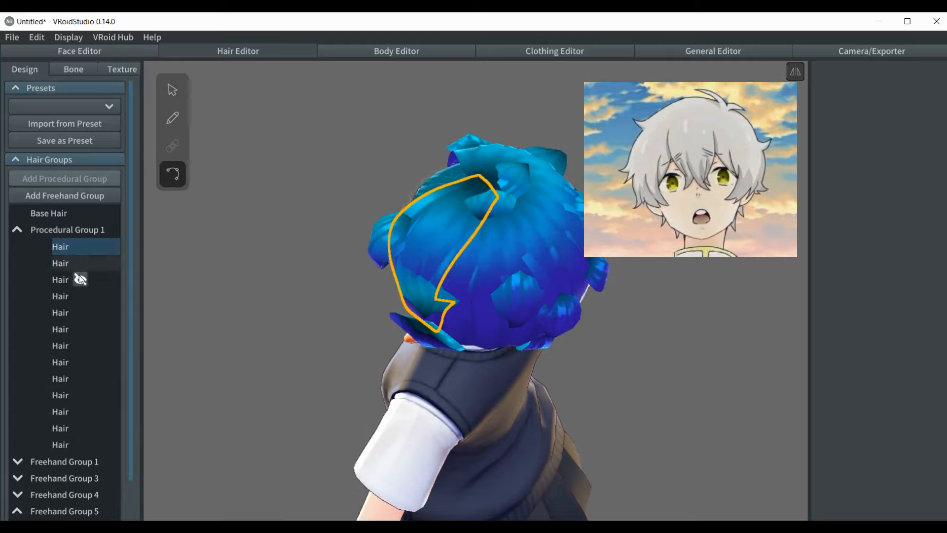
click(173, 90)
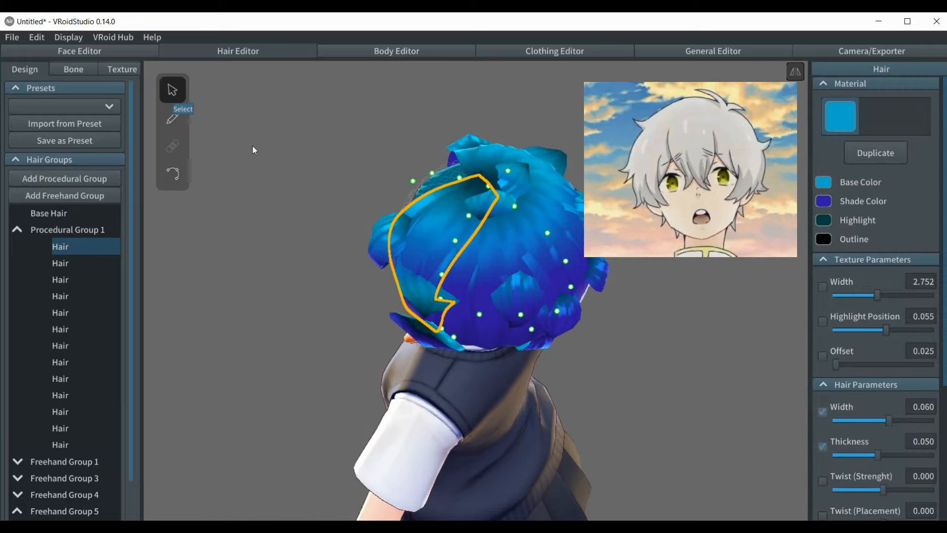
click(55, 263)
click(178, 179)
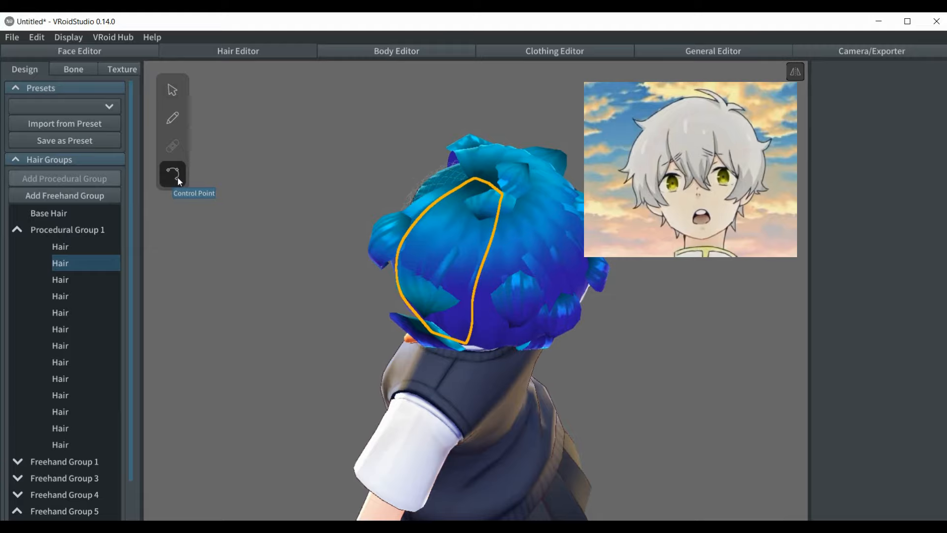
click(296, 278)
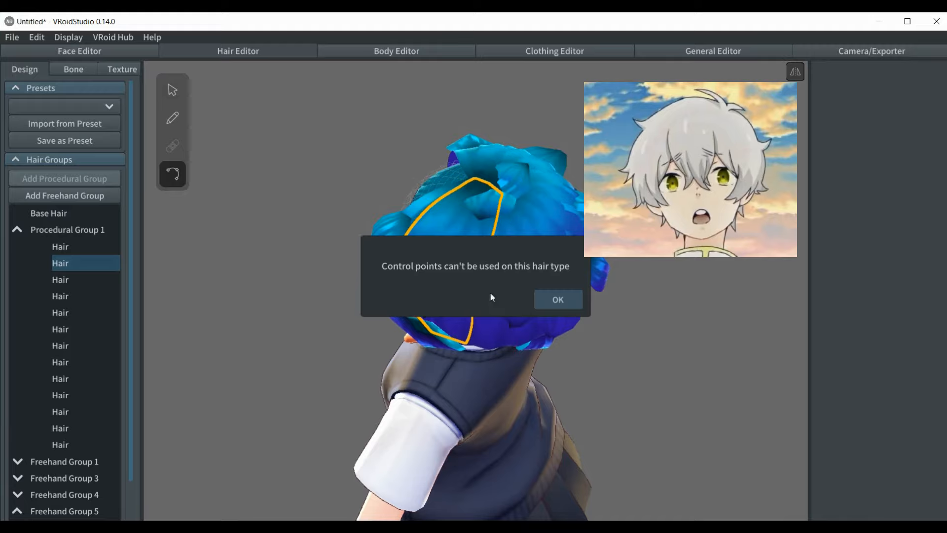
click(541, 298)
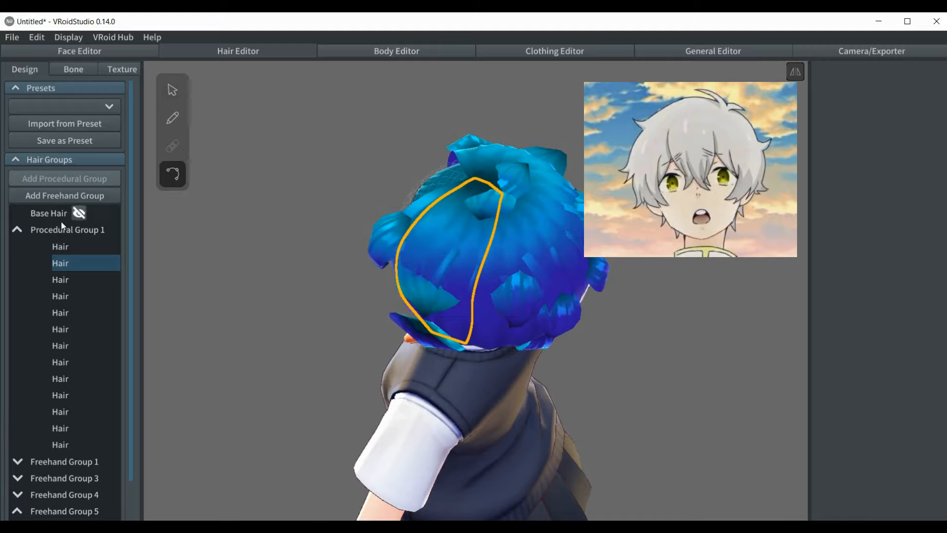
click(18, 230)
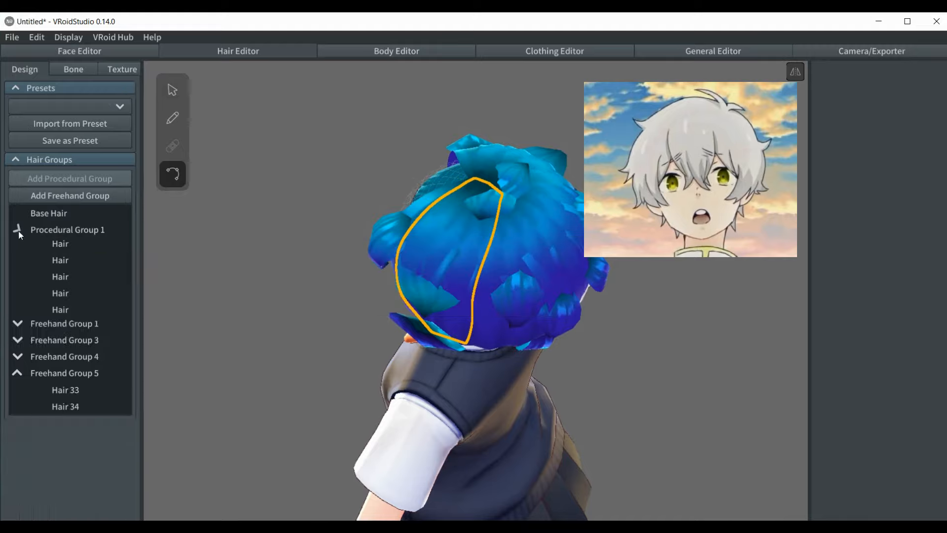
Try to bring up control points for the whole of Procedural Group 1
click(175, 84)
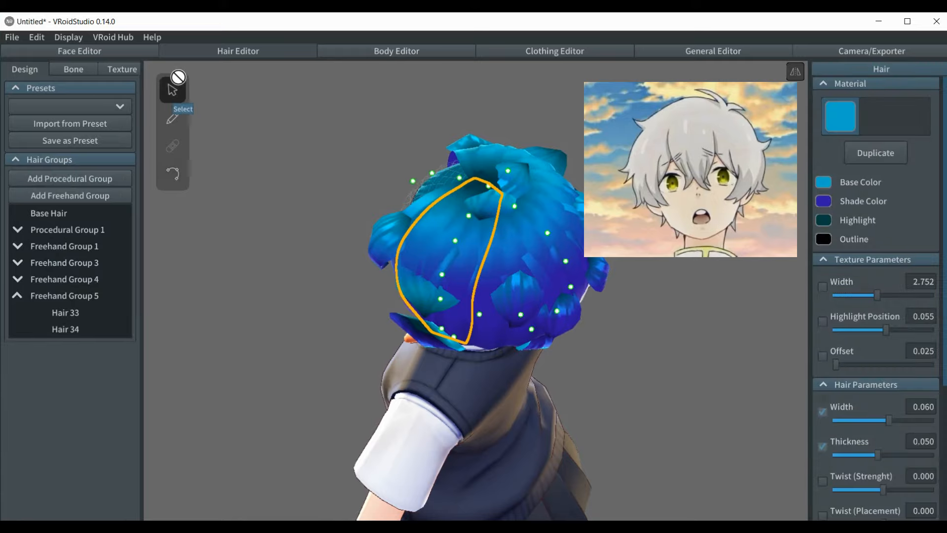
click(428, 273)
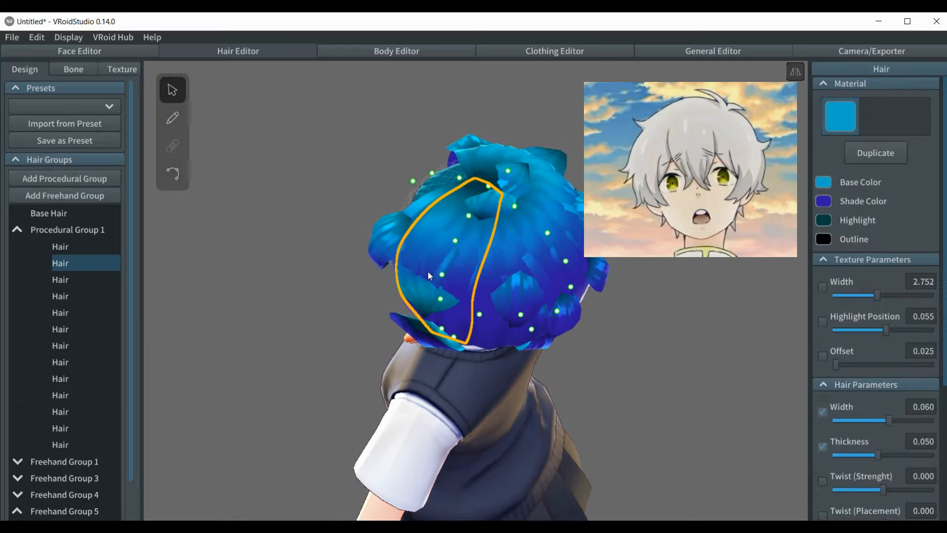
click(175, 174)
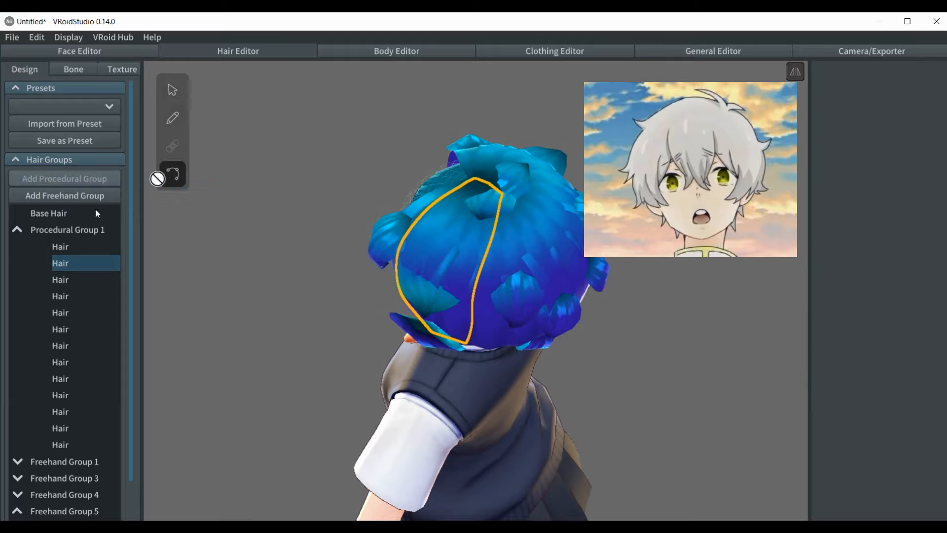
click(58, 227)
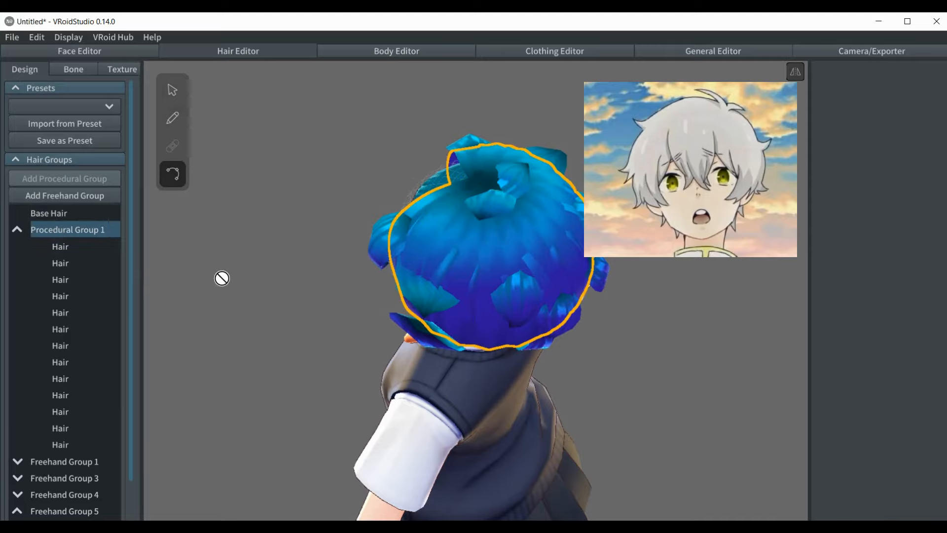
right_drag(221, 278, 290, 257)
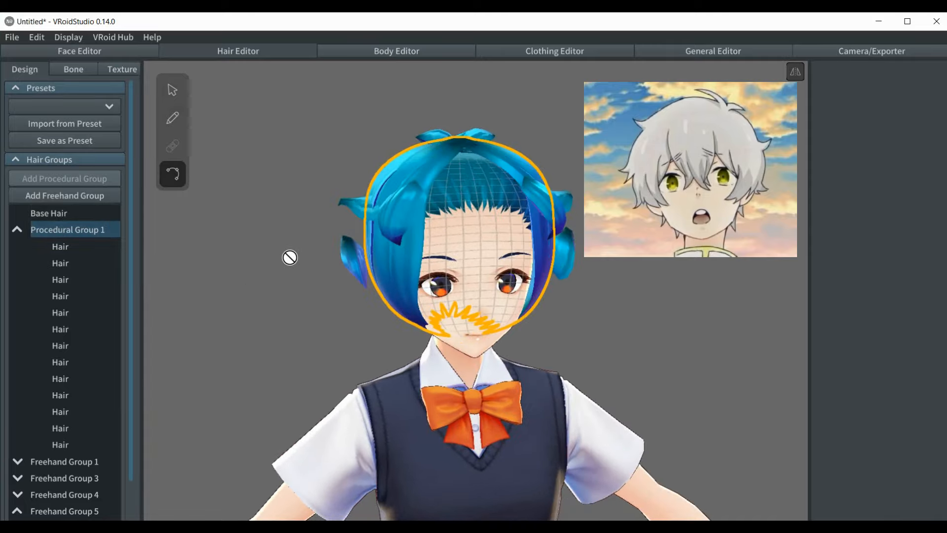
click(18, 230)
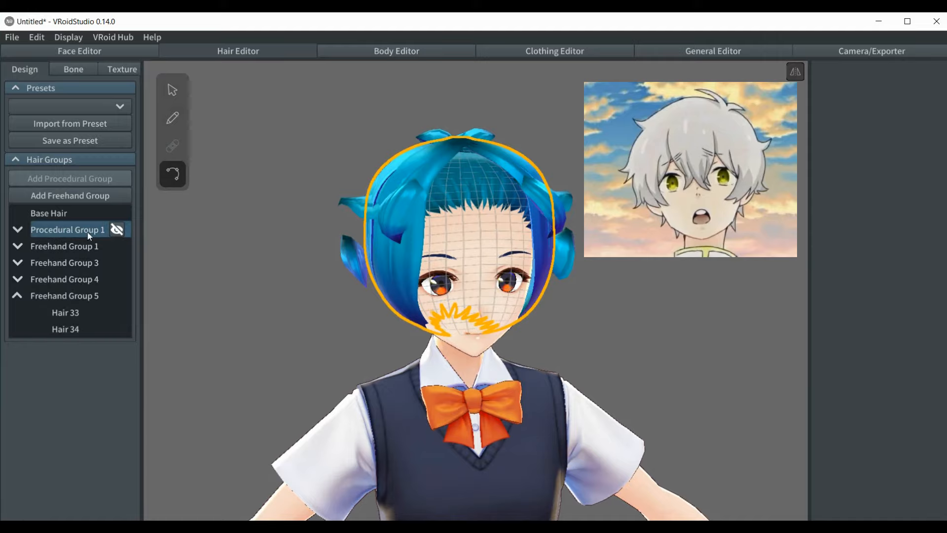
click(69, 248)
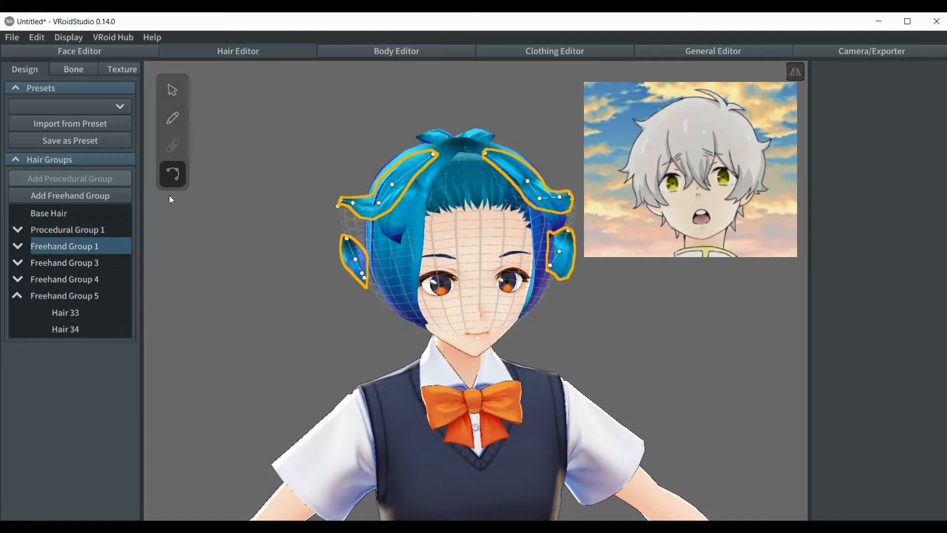
right_drag(247, 268, 187, 279)
click(271, 256)
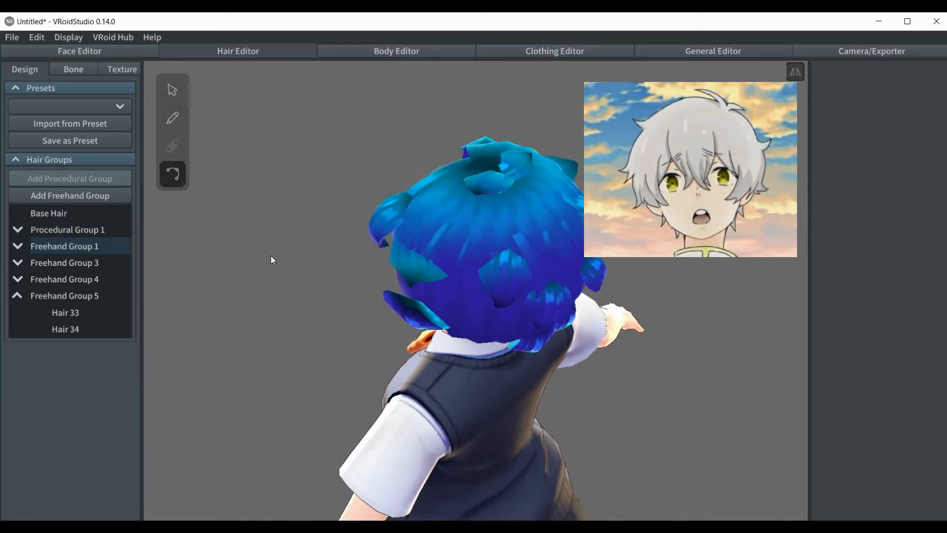
click(434, 229)
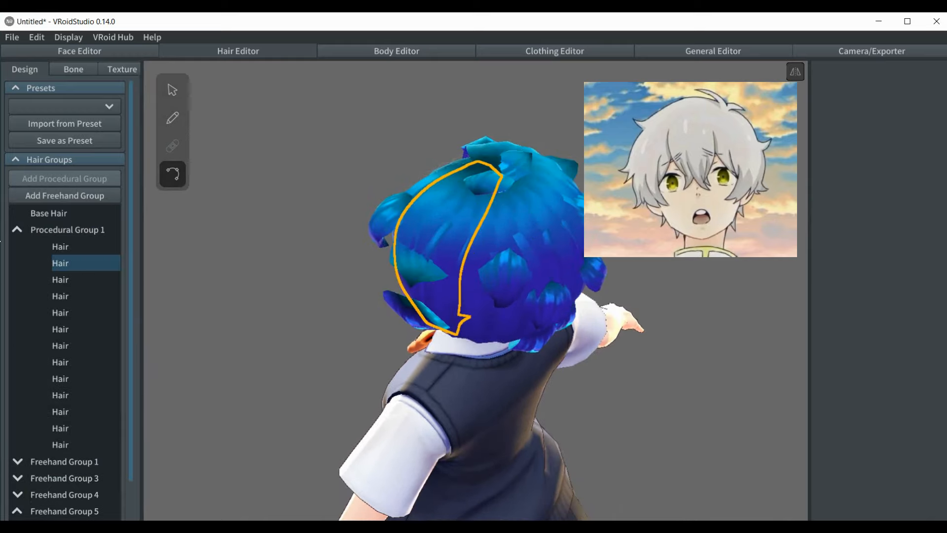
click(22, 229)
Raise the control points of Hair 1 in Freehand Group 1 along the side of the head, forming an evenly spaced line
click(103, 246)
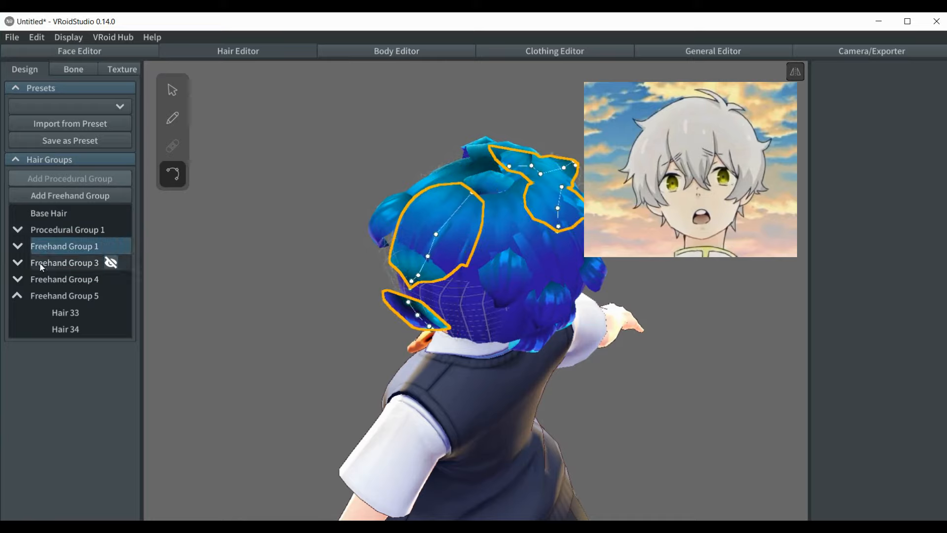
click(22, 247)
click(55, 263)
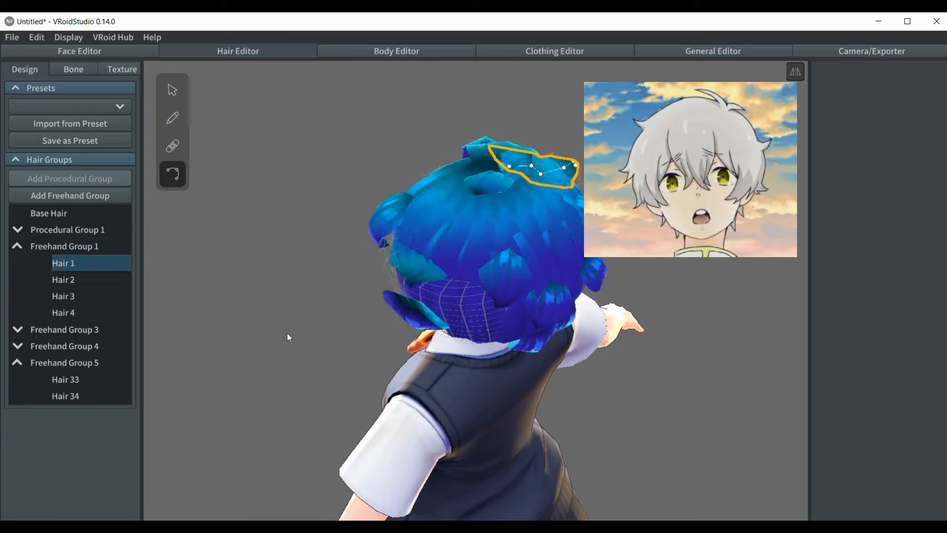
right_drag(288, 334, 204, 335)
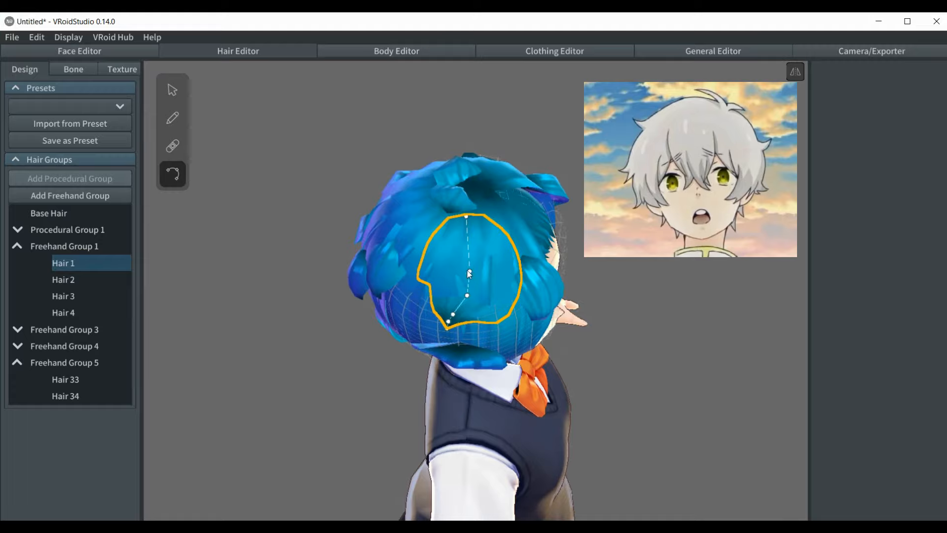
drag(470, 271, 466, 253)
drag(467, 297, 466, 277)
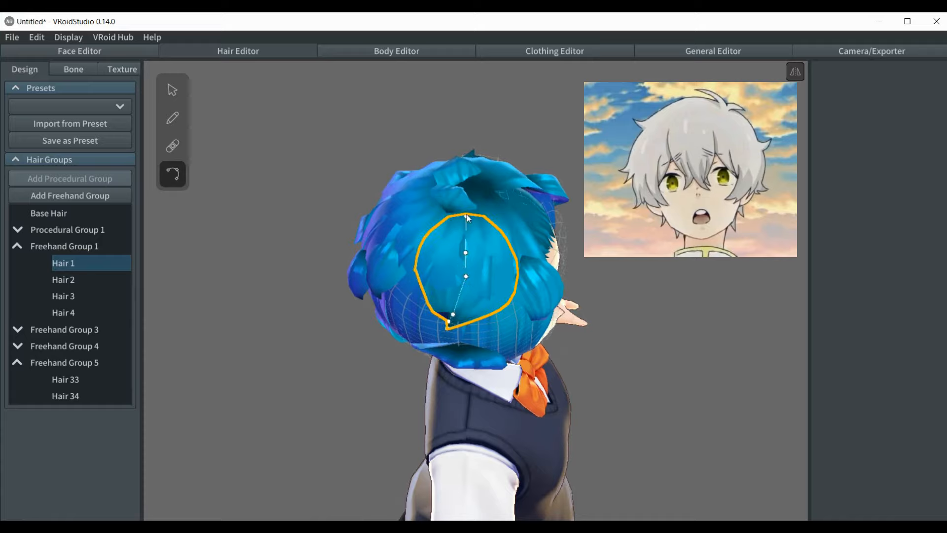
drag(466, 217, 471, 212)
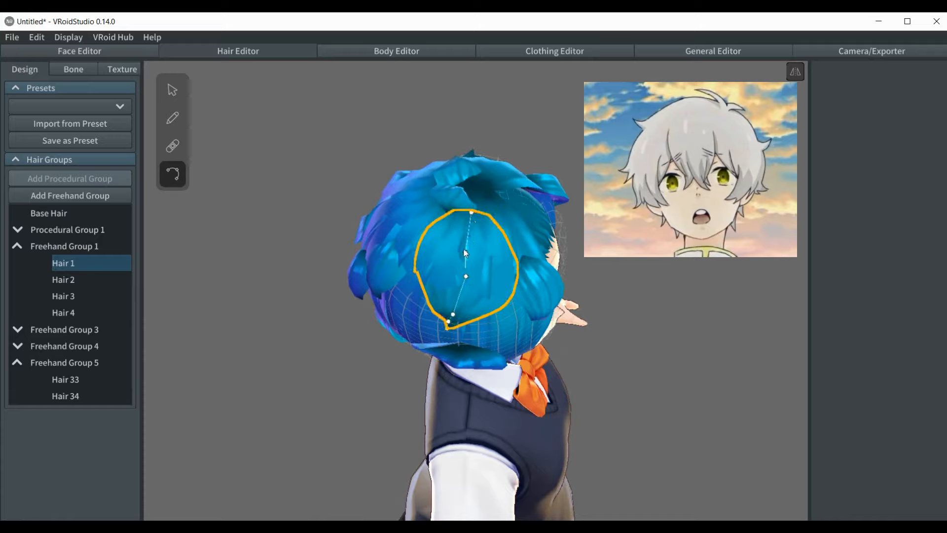
drag(466, 252, 465, 242)
drag(466, 276, 463, 260)
drag(453, 315, 454, 299)
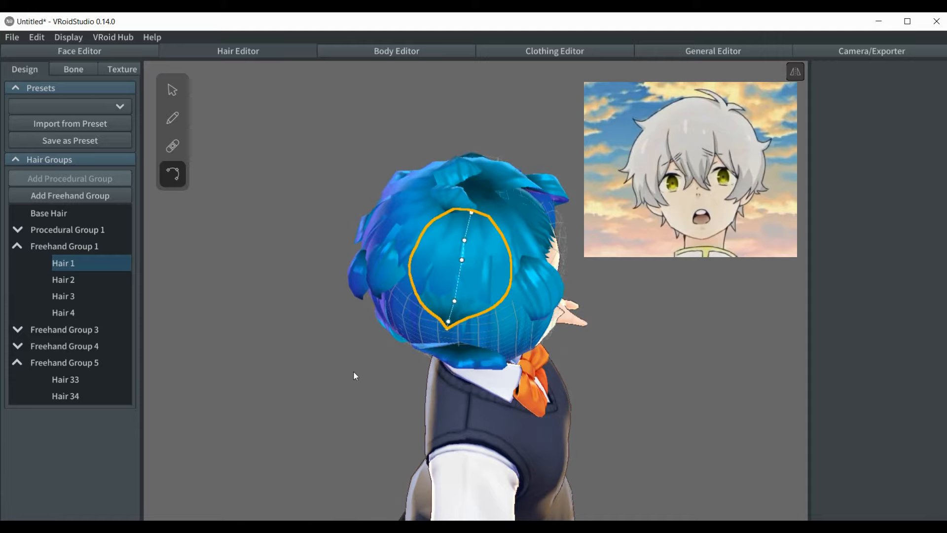
Move Hair 1's tip slightly outward and down, and shift the control point just above the tip toward it
right_drag(353, 371, 324, 360)
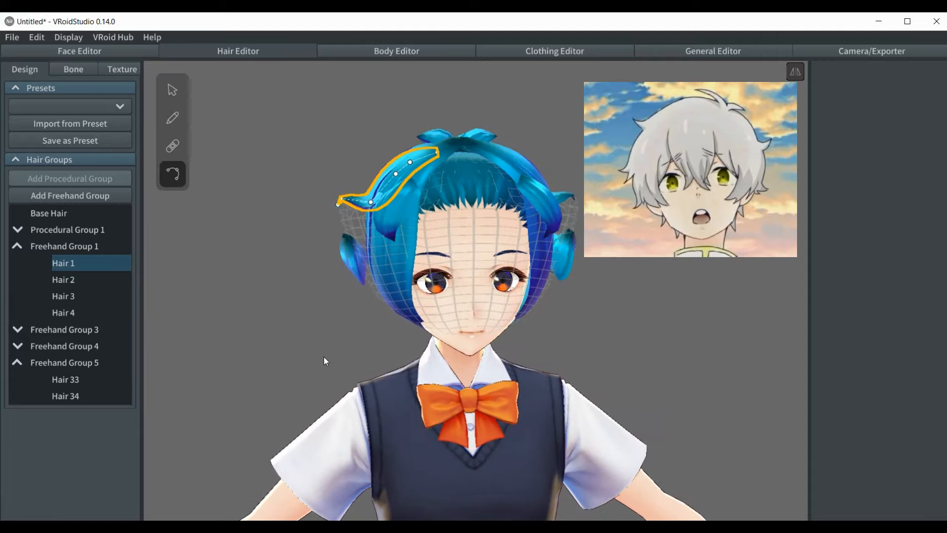
drag(341, 199, 337, 203)
right_drag(316, 219, 348, 233)
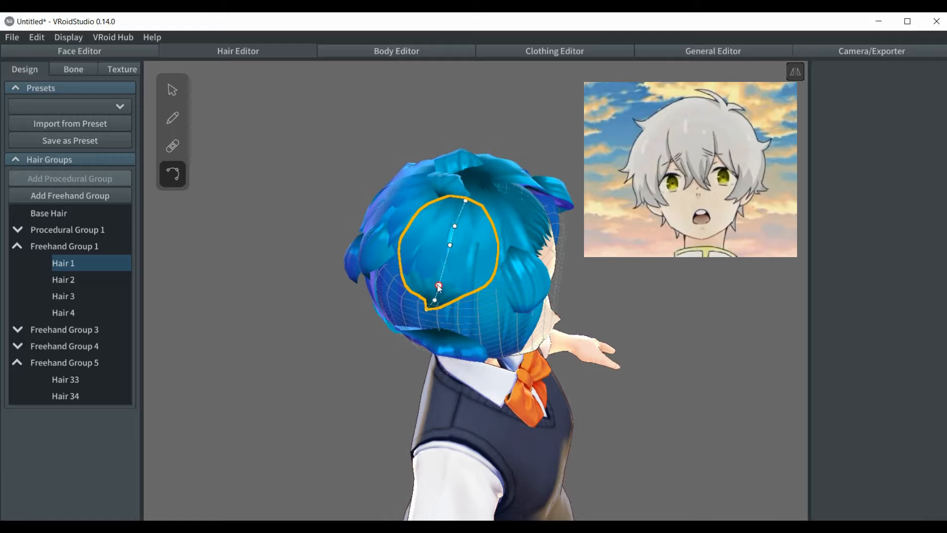
mouse_move(439, 287)
mouse_down()
mouse_move(435, 303)
mouse_move(435, 295)
mouse_up()
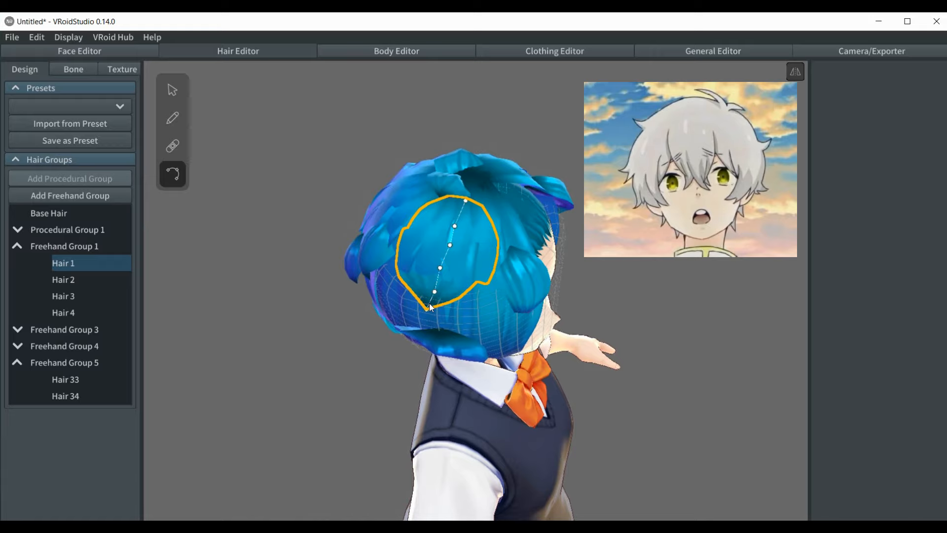
Try to fine-tune the tip control point of Hair 1, and undo that move
right_drag(384, 323, 345, 304)
drag(342, 203, 345, 201)
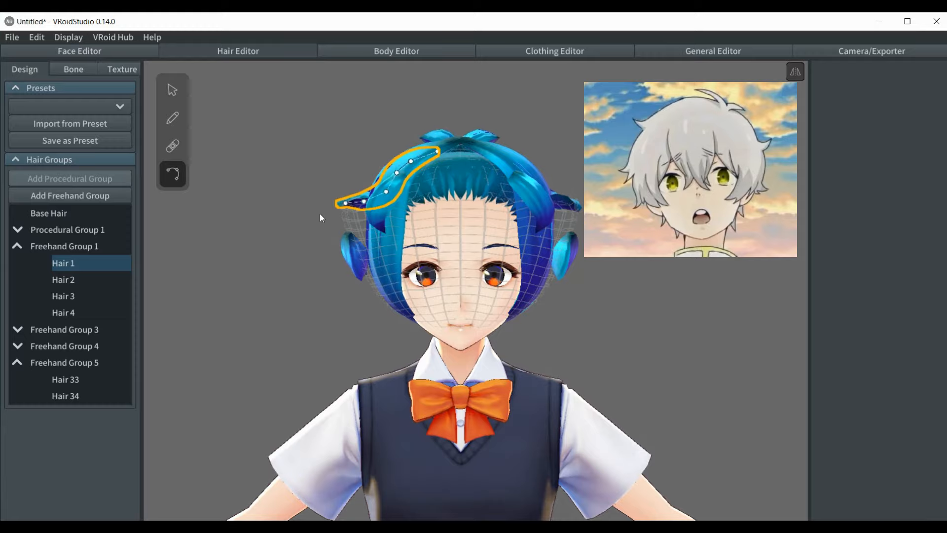
right_drag(321, 215, 349, 241)
key(ctrl+z)
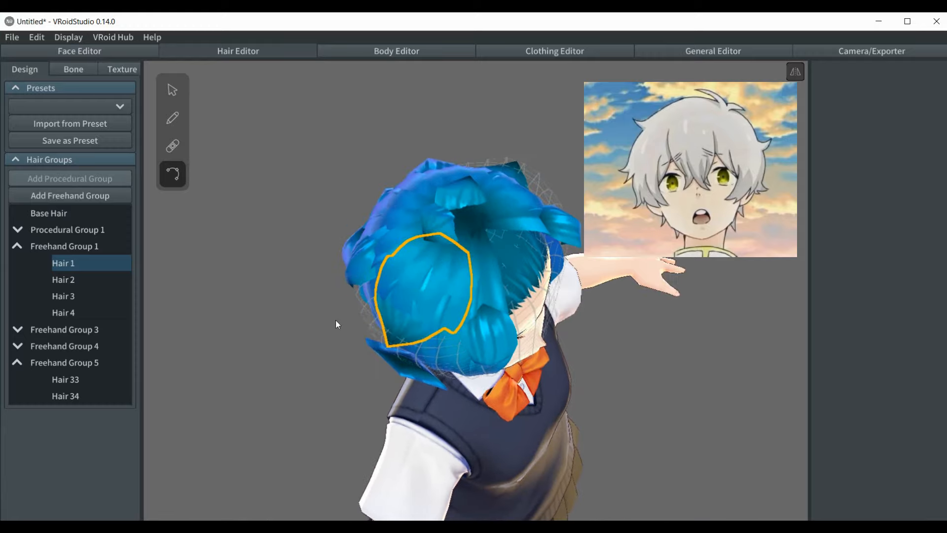
Raise the outer side point of Freehand Group 1's guide mesh and pull it slightly toward the head
right_drag(335, 319, 262, 256)
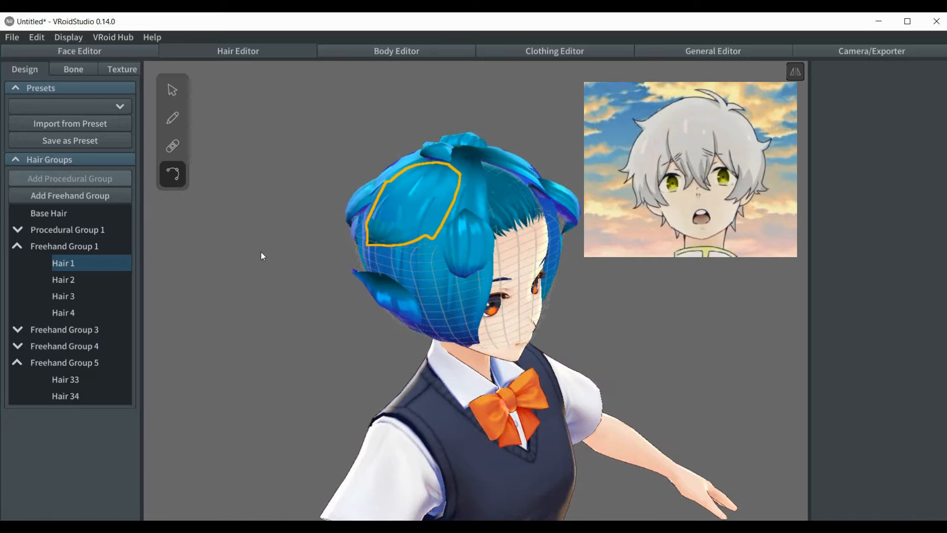
click(172, 89)
right_drag(225, 162, 296, 204)
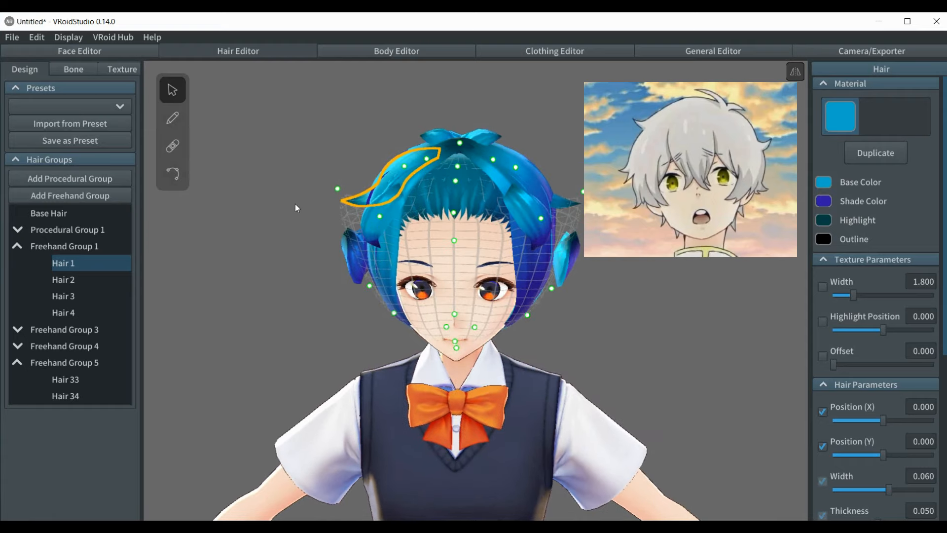
drag(338, 190, 343, 178)
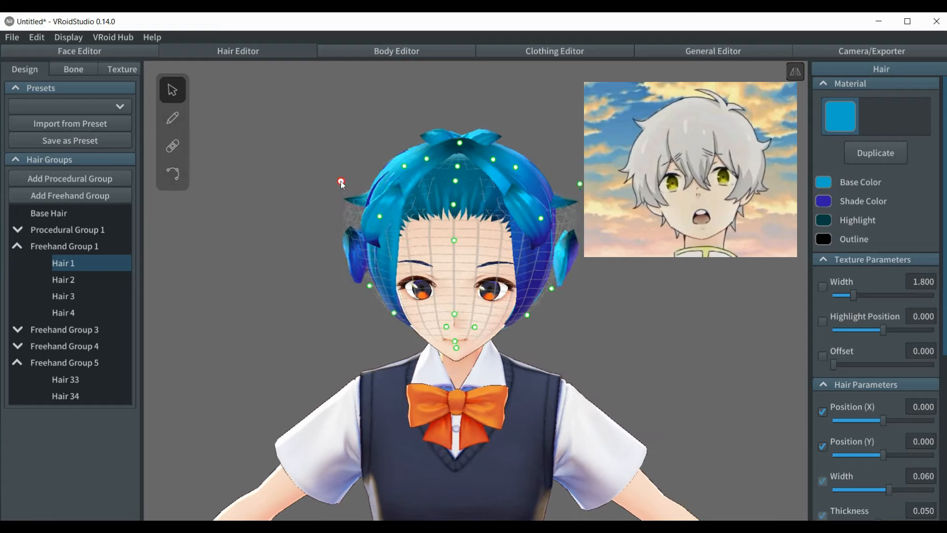
Try deleting the side strand Hair 4 from Freehand Group 1, and undo that deletion
click(178, 175)
click(344, 243)
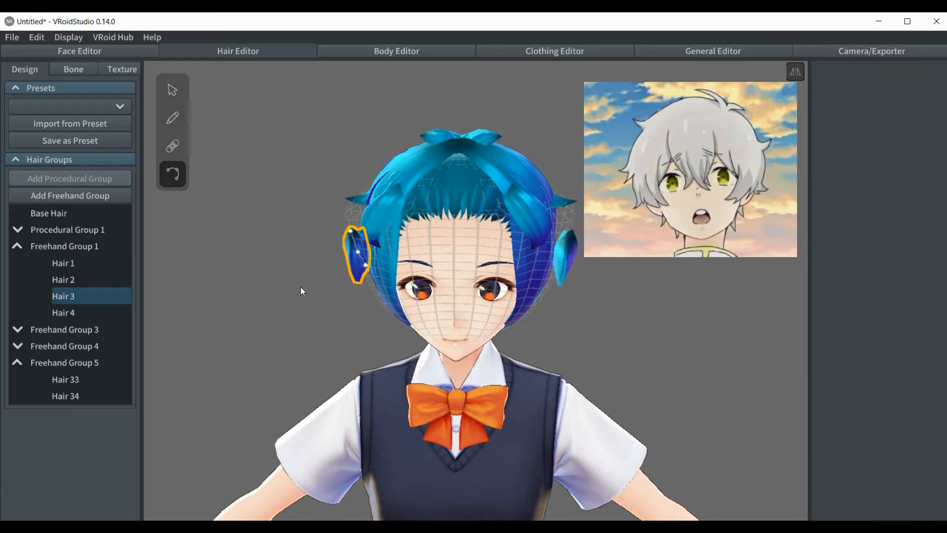
mouse_move(302, 290)
right_down()
mouse_move(321, 282)
mouse_move(292, 285)
right_up()
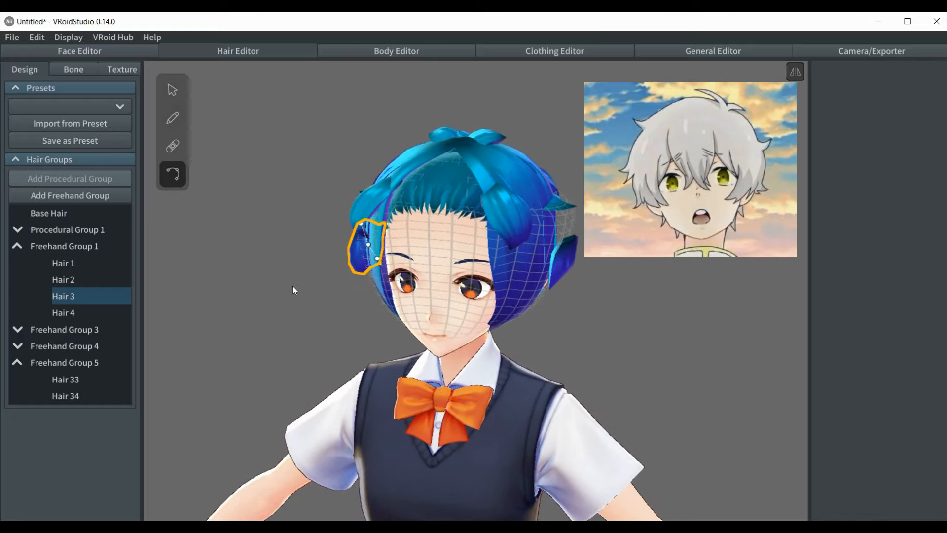
click(65, 316)
right_click(65, 312)
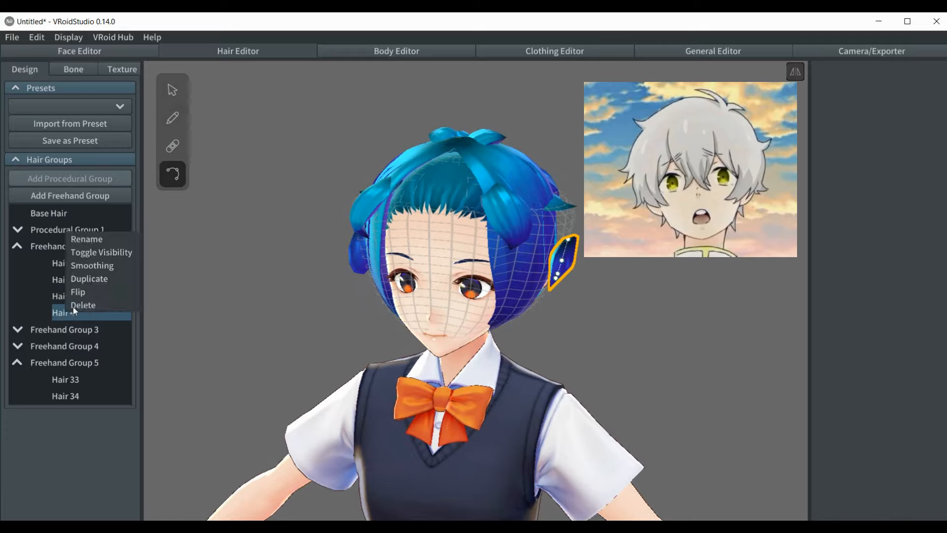
click(75, 305)
right_click(61, 300)
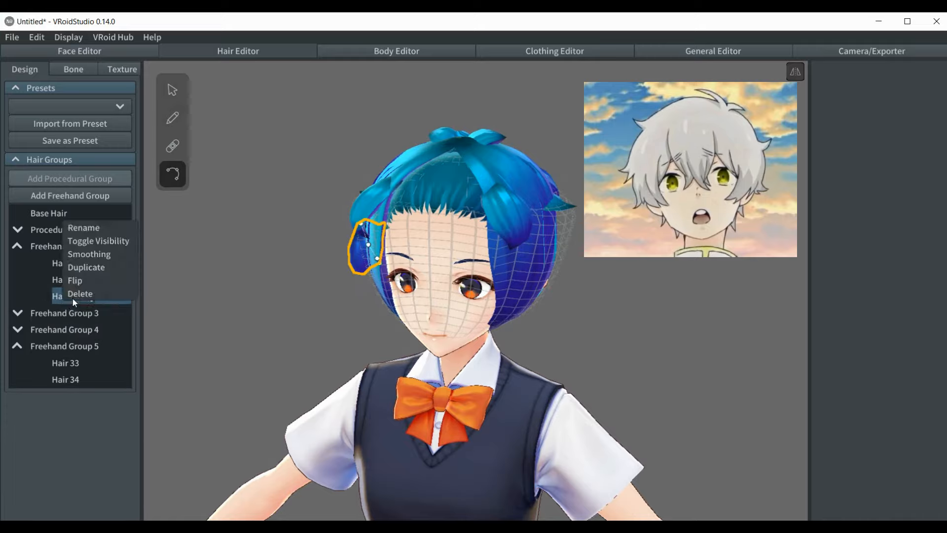
click(187, 336)
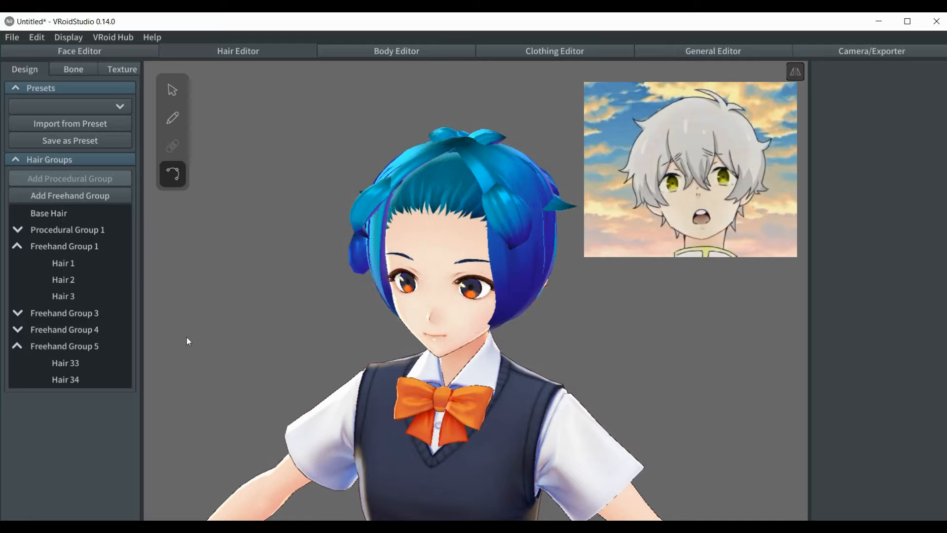
key(ctrl+z)
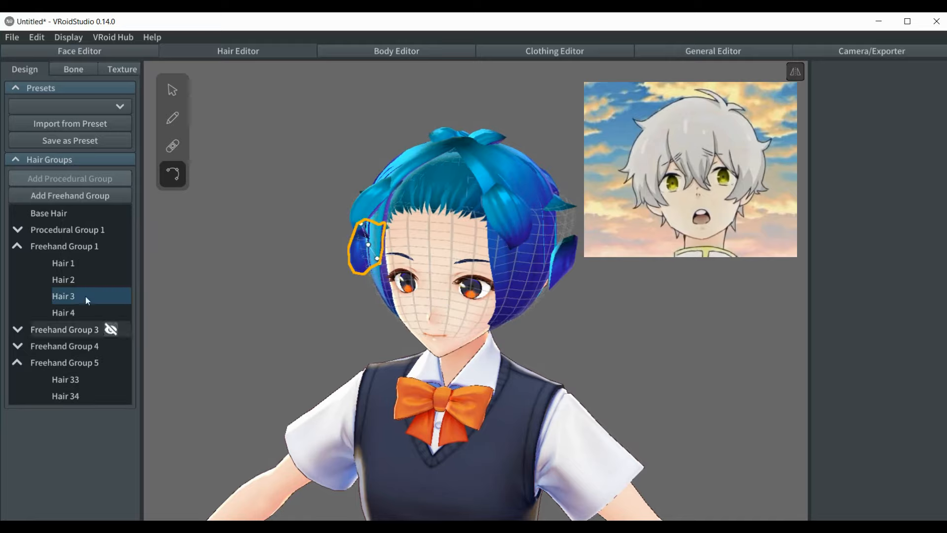
Duplicate Freehand Group 1 with all its strands
click(18, 246)
right_click(44, 247)
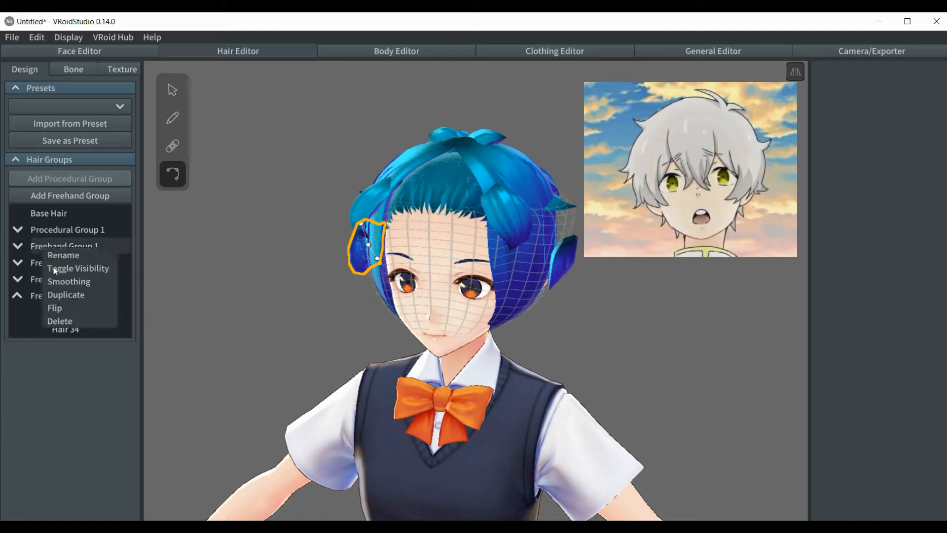
click(60, 295)
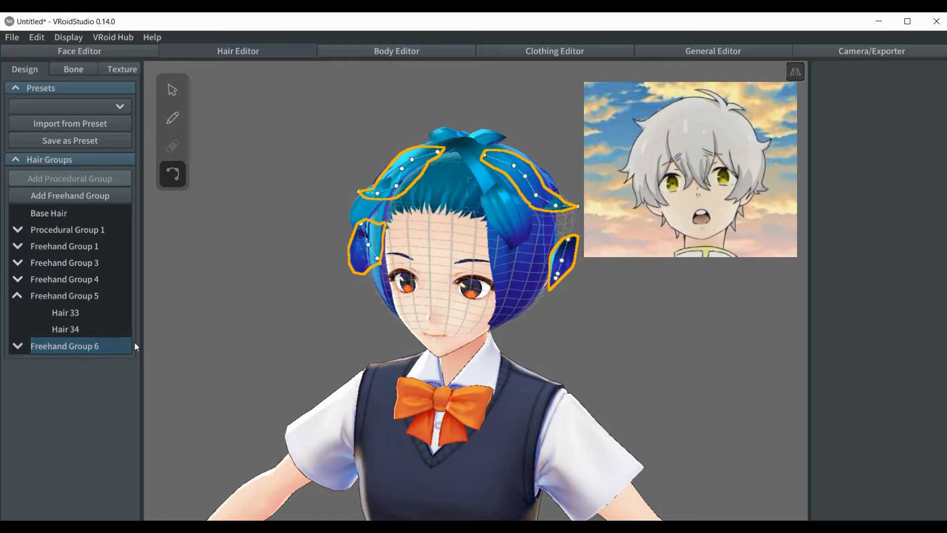
click(229, 290)
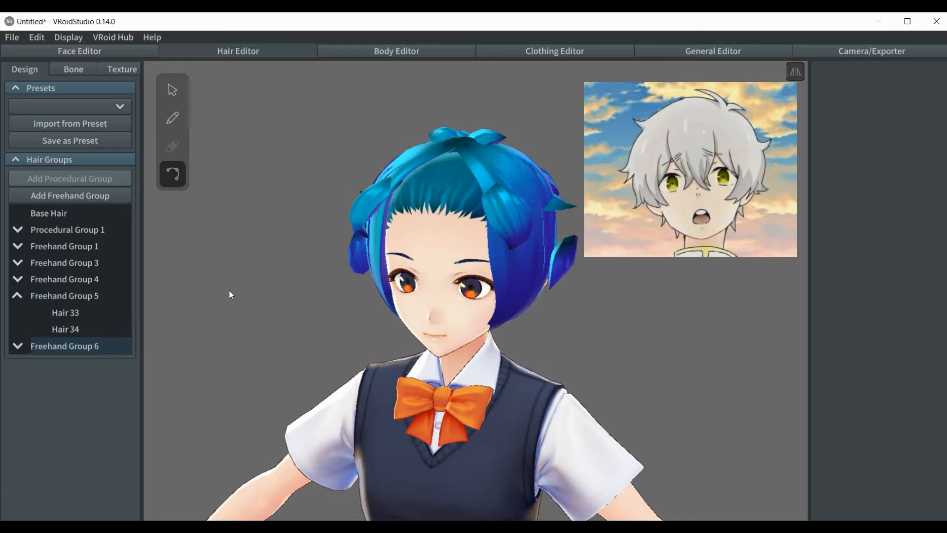
click(65, 350)
click(291, 251)
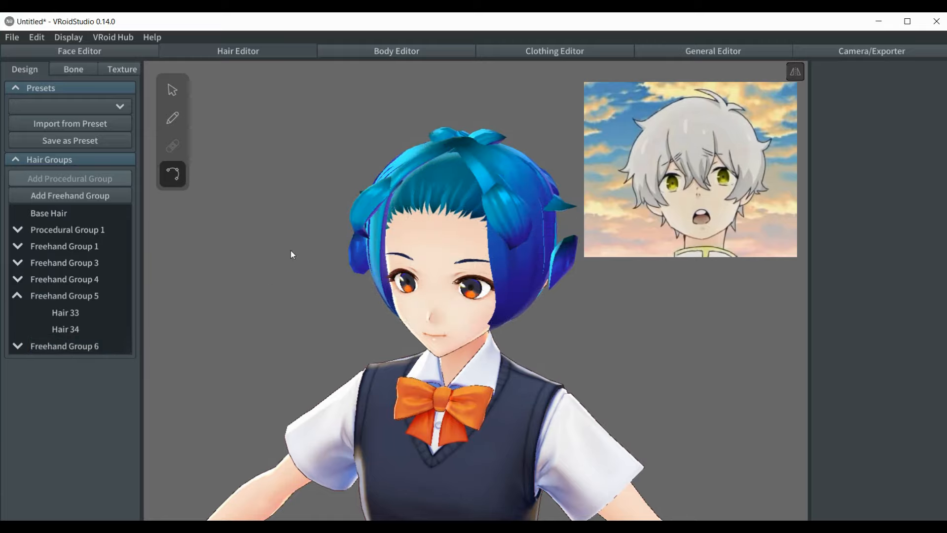
Delete the two upper strands, Hair 35 and Hair 36, from Freehand Group 6
click(564, 211)
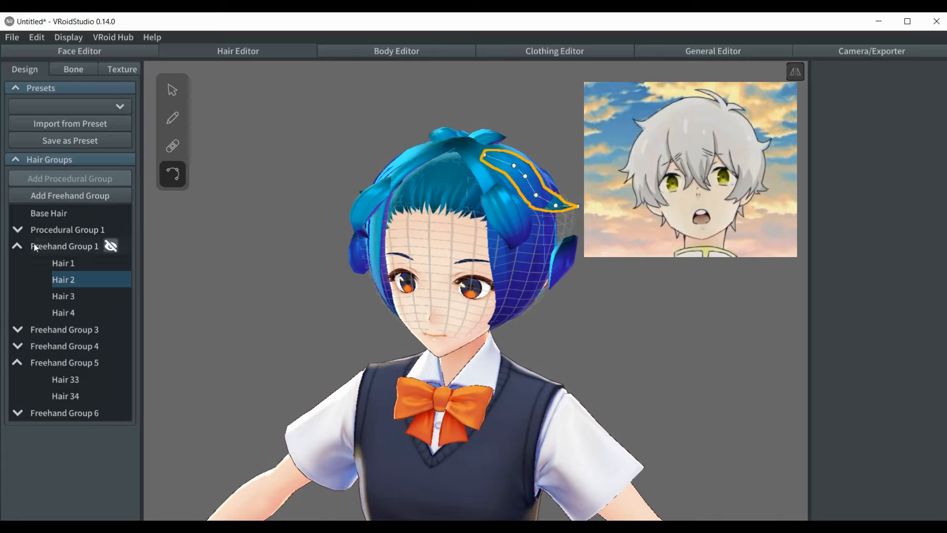
click(17, 246)
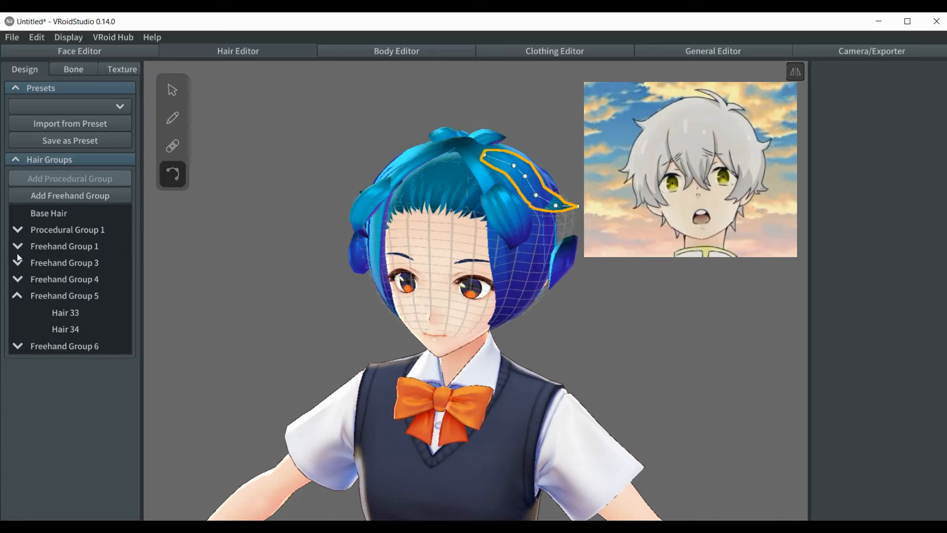
click(17, 348)
click(64, 362)
right_click(66, 366)
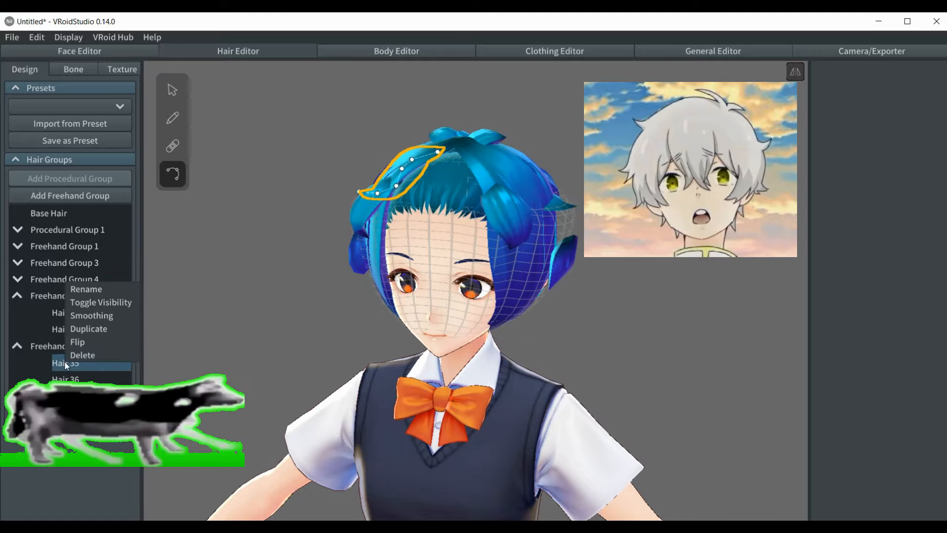
click(75, 351)
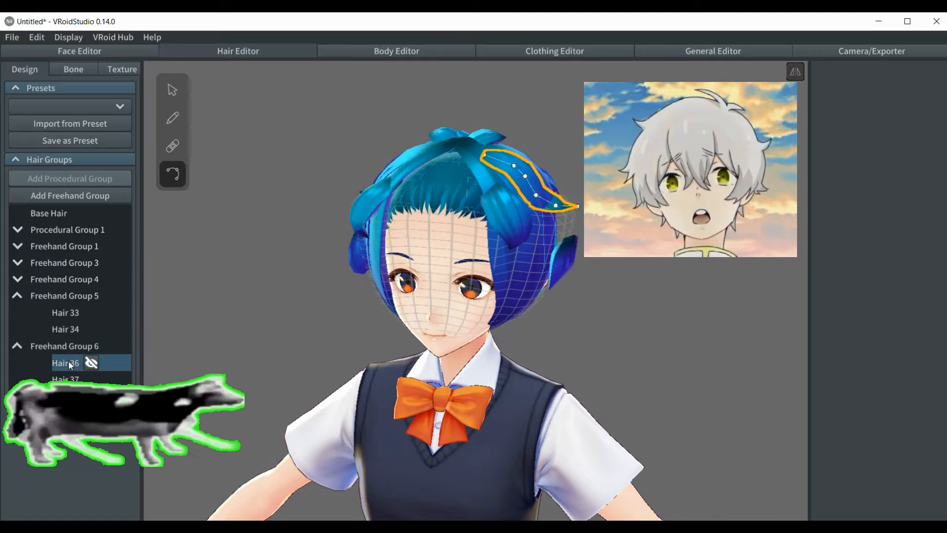
right_click(70, 363)
click(77, 354)
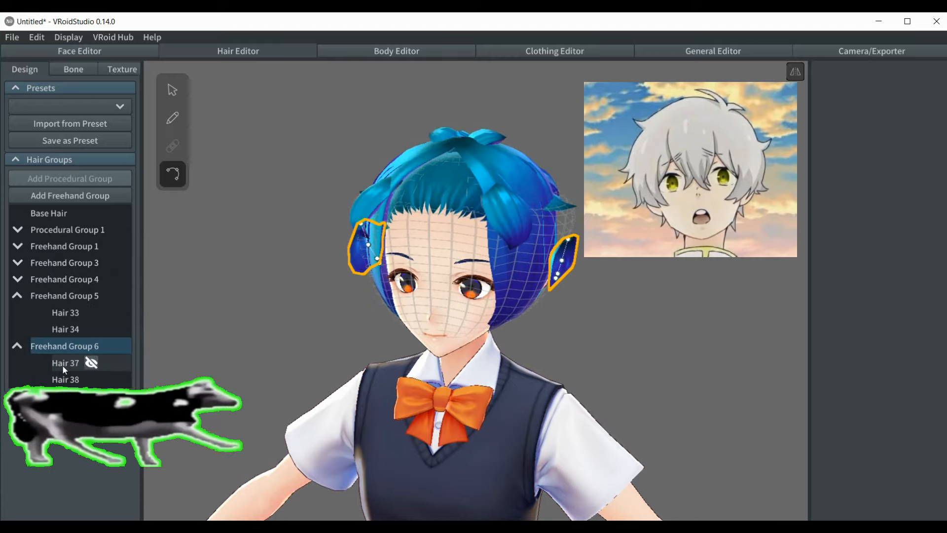
Select Hair 37 and pull the outer side point of Freehand Group 6's guide mesh inward and down toward the forehead
click(64, 367)
click(180, 90)
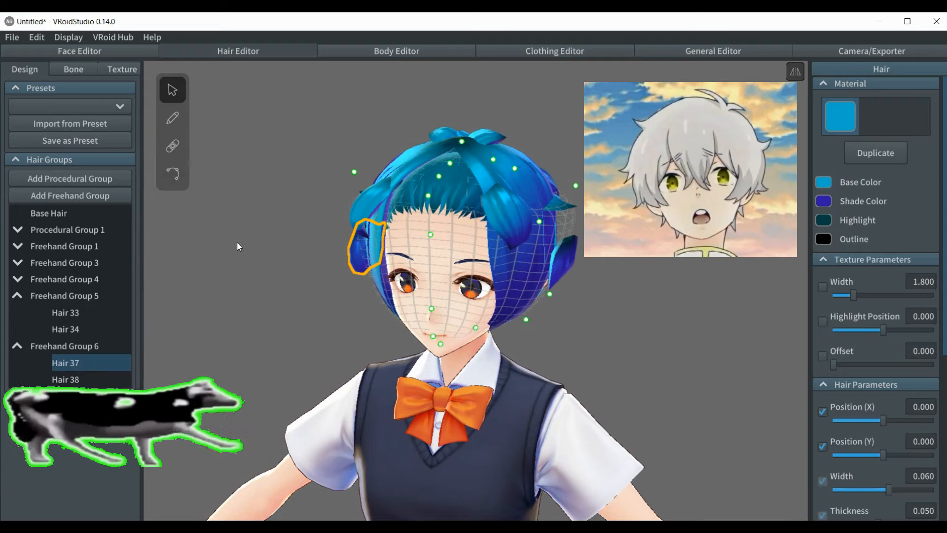
right_drag(237, 242, 243, 238)
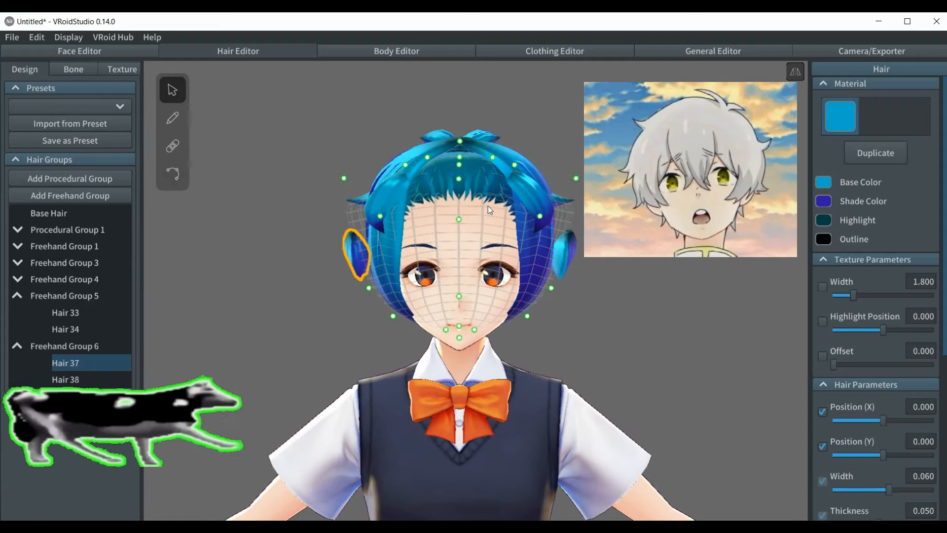
drag(577, 179, 513, 212)
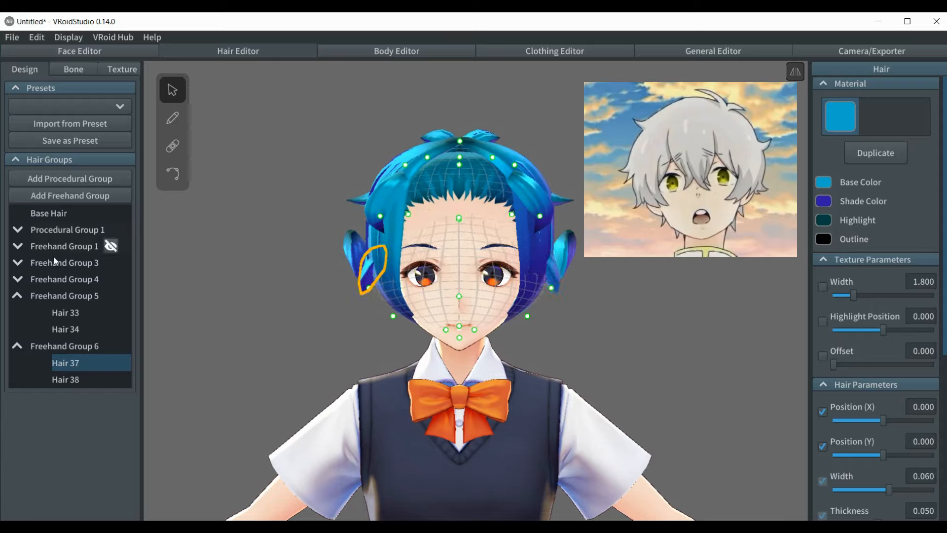
Delete the lower side strands Hair 4 and Hair 3 from Freehand Group 1
click(17, 246)
click(68, 313)
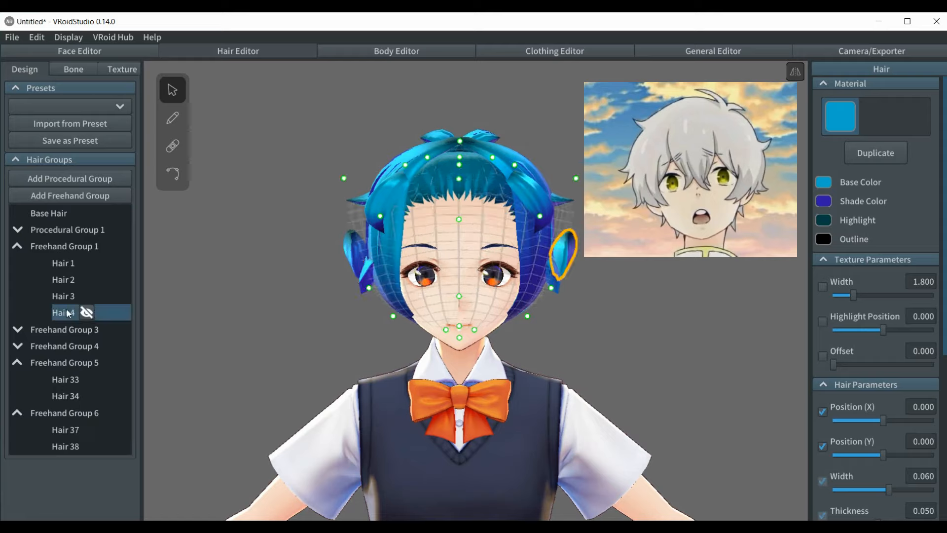
right_click(63, 314)
click(70, 304)
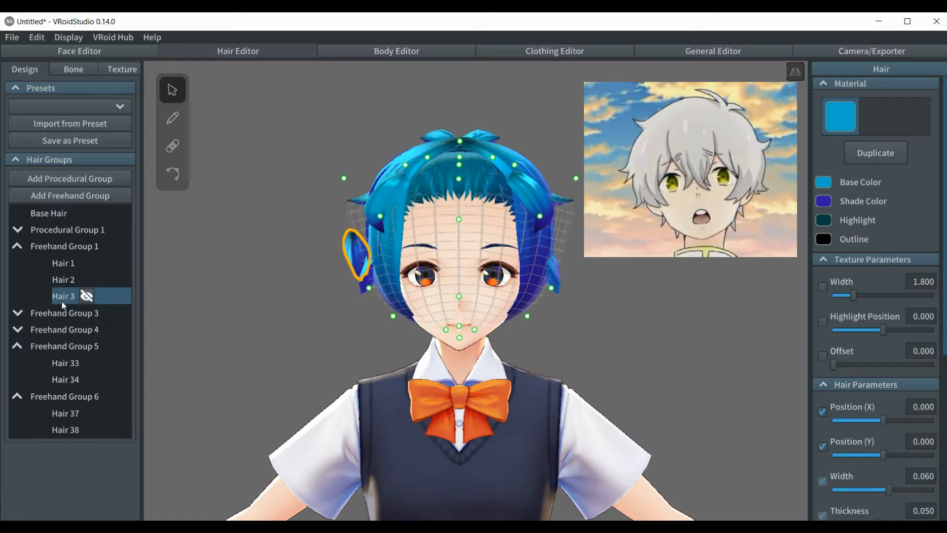
right_click(61, 300)
click(74, 295)
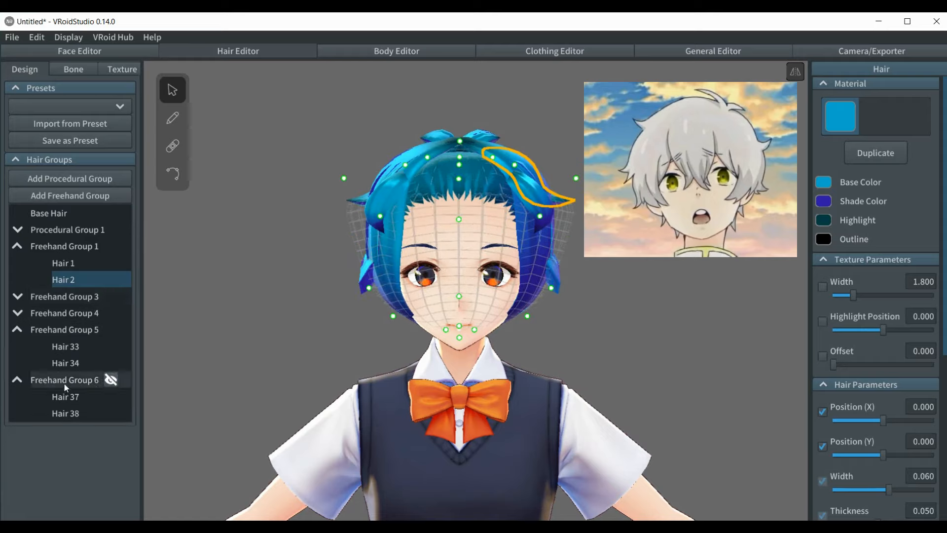
Reshape Freehand Group 6's guide mesh by pulling the lowest side point outward and up and the upper side point slightly inward and down
click(66, 399)
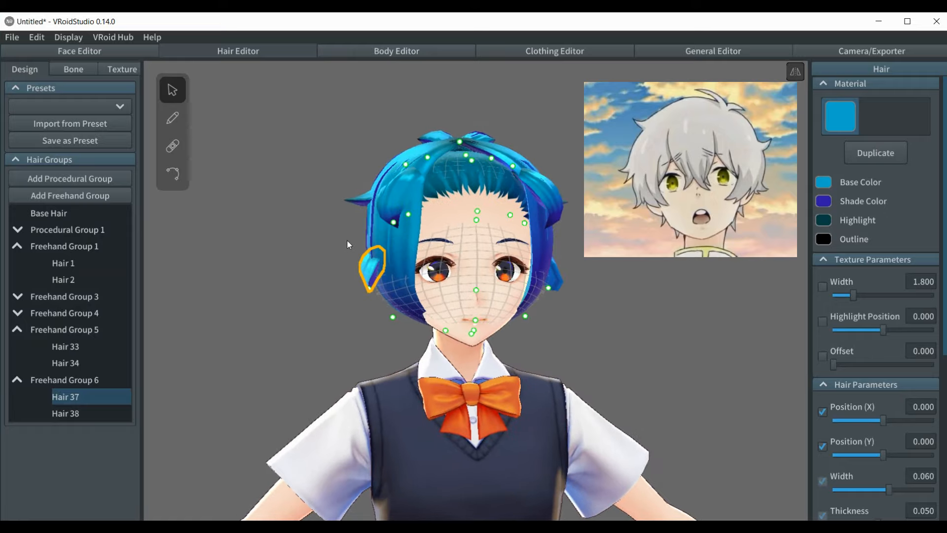
drag(371, 294, 349, 289)
drag(360, 288, 371, 285)
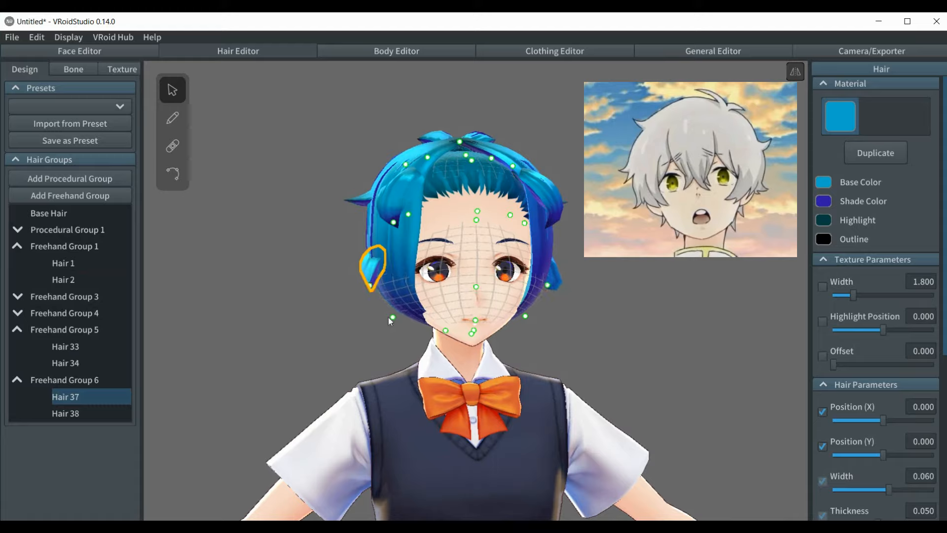
drag(392, 316, 355, 302)
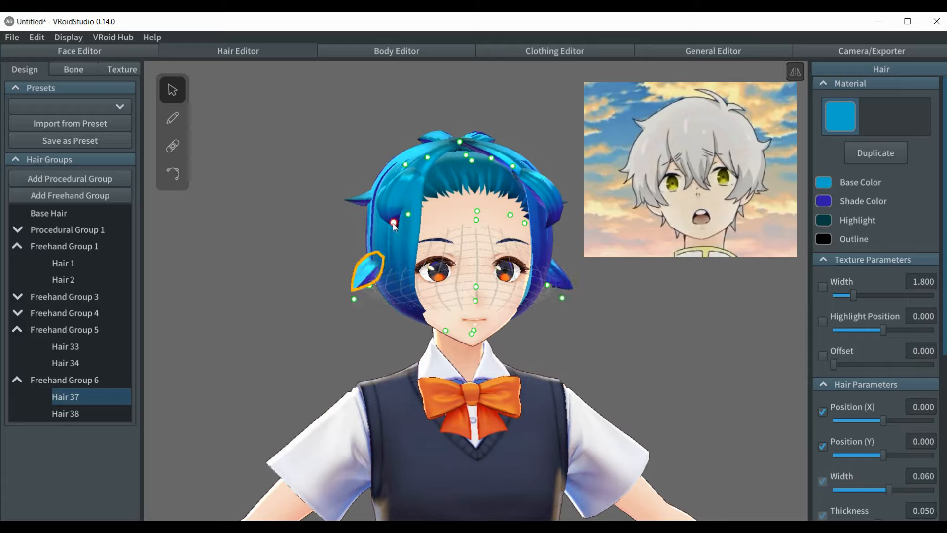
drag(395, 225, 404, 232)
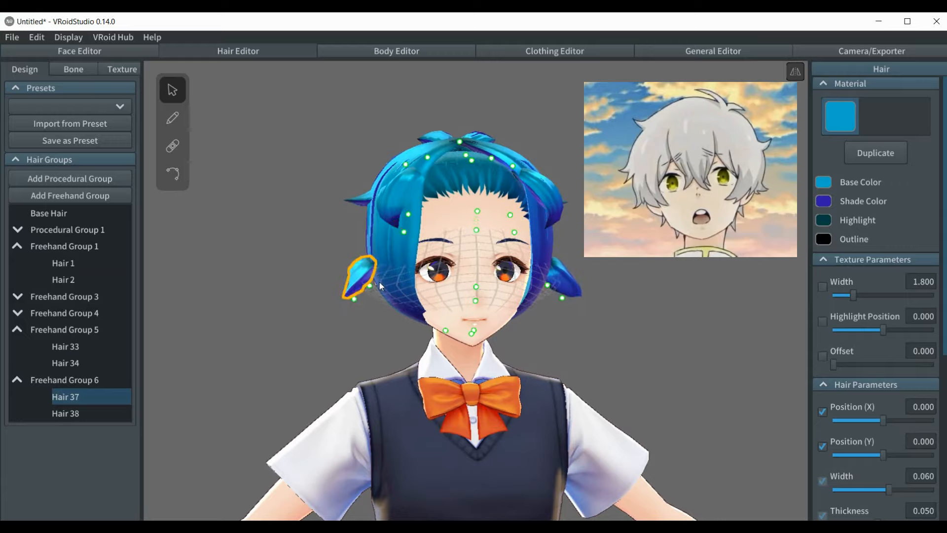
Raise the control points of Hair 37 from its upper end to its tip so the strand sits higher on the side of the head
right_drag(380, 282, 419, 295)
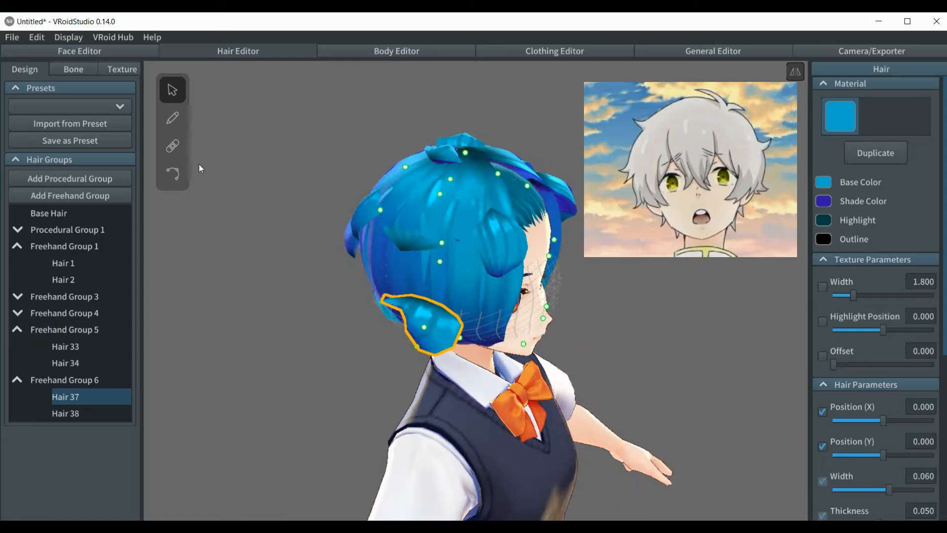
click(172, 175)
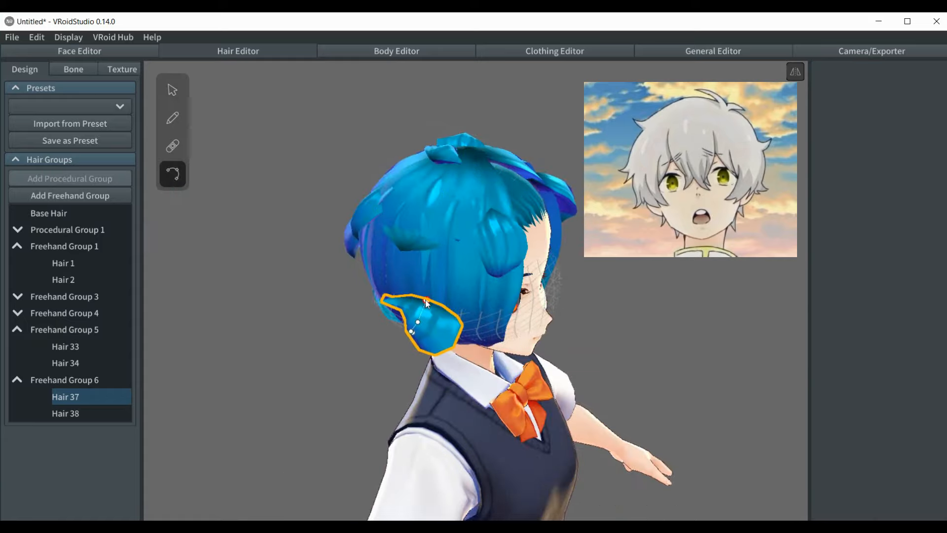
drag(425, 300, 432, 286)
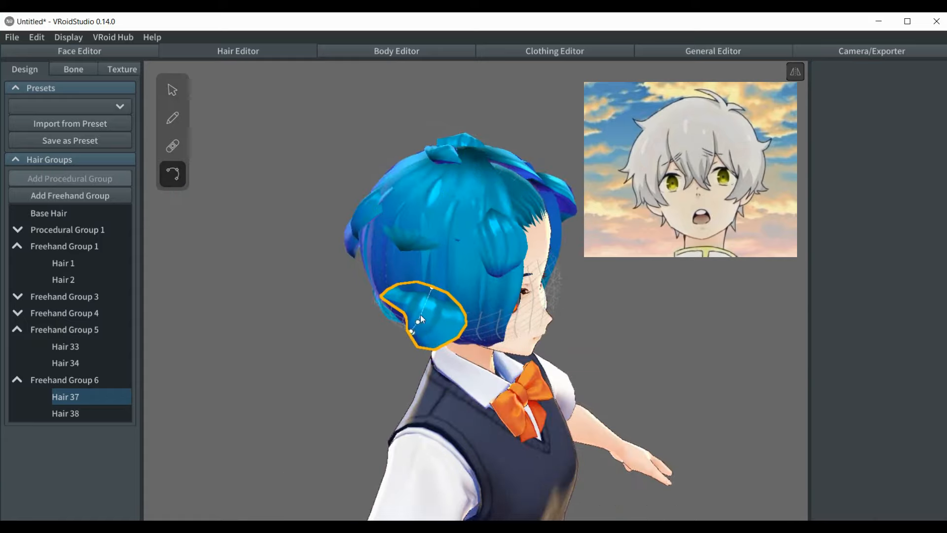
mouse_move(417, 321)
mouse_down()
mouse_move(423, 307)
mouse_move(411, 329)
mouse_move(415, 320)
mouse_up()
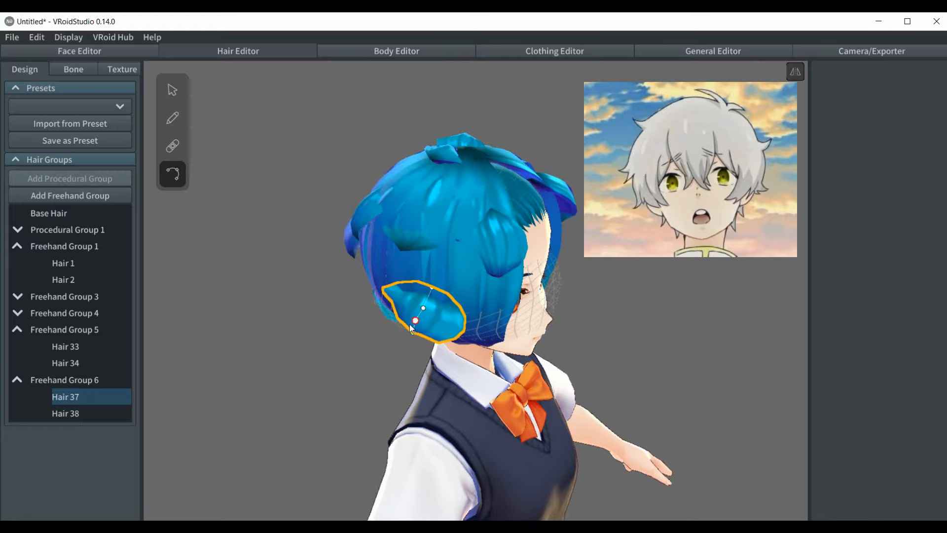
right_drag(387, 348, 391, 342)
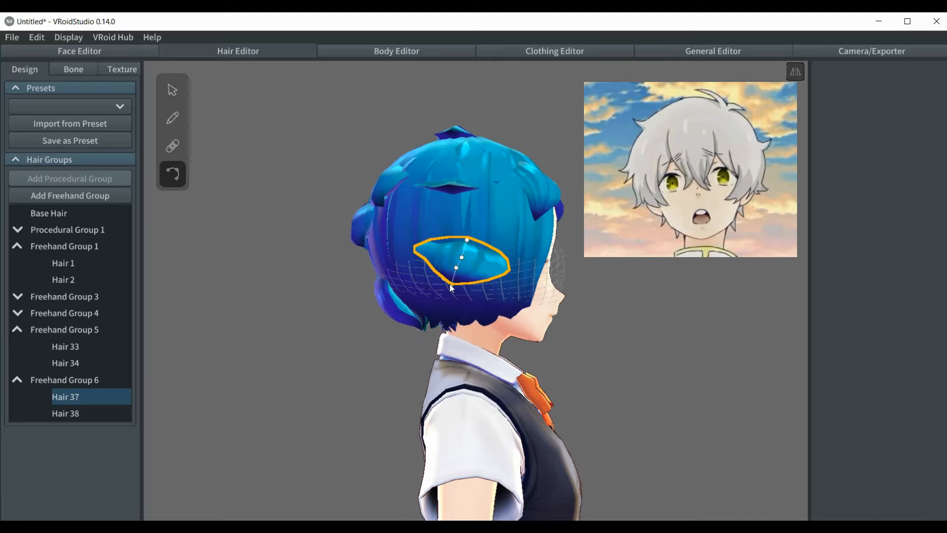
drag(450, 285, 451, 276)
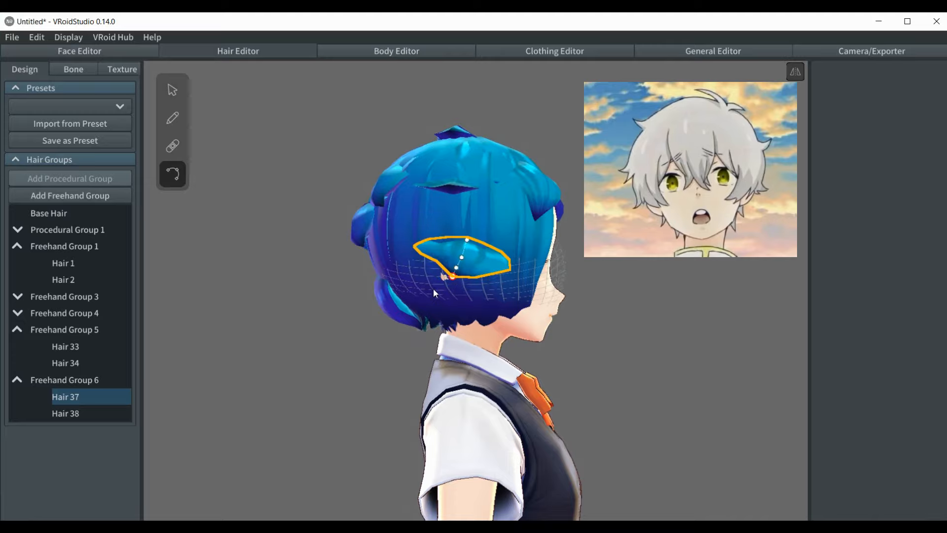
right_drag(344, 360, 314, 363)
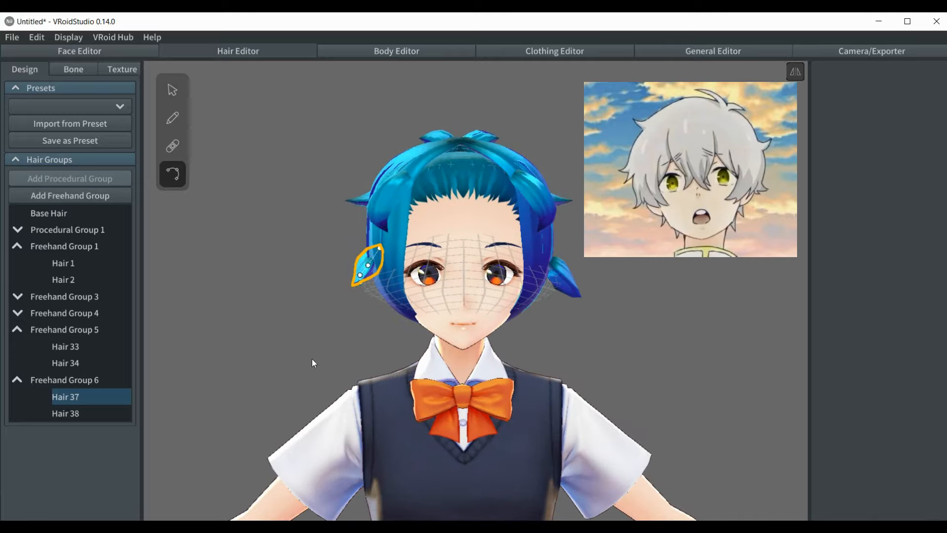
Pull the lower side point of Freehand Group 6's guide mesh outward and down, and shift the upper side point inward toward the eye
click(171, 86)
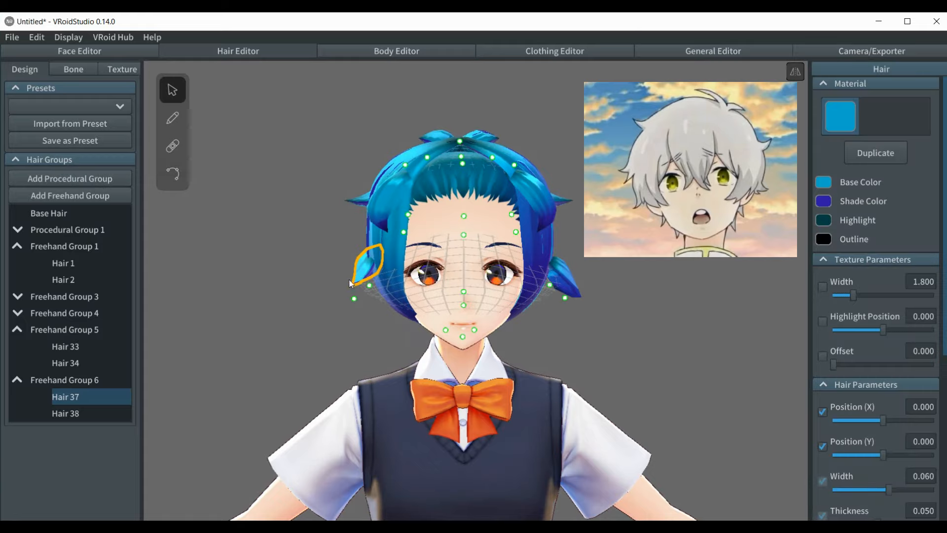
drag(369, 284, 335, 306)
right_drag(333, 313, 159, 316)
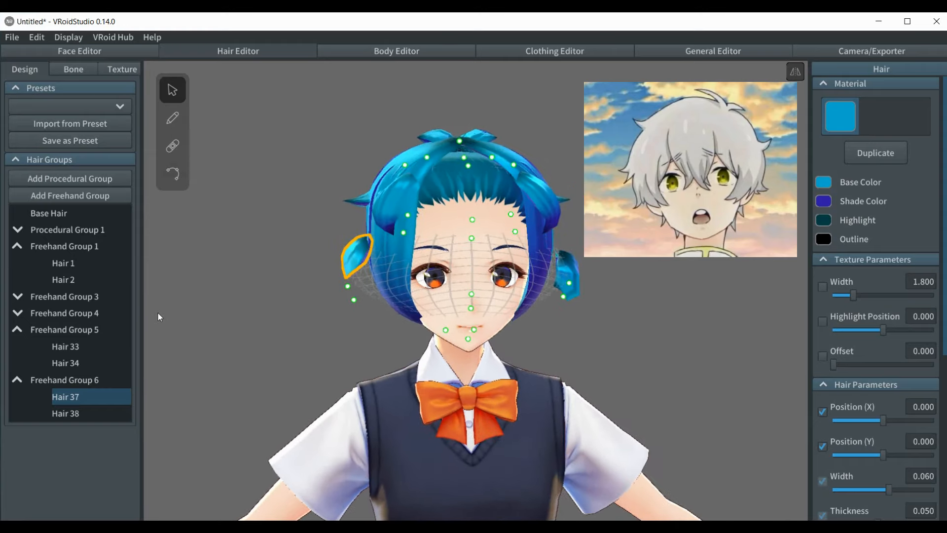
drag(403, 233, 423, 253)
right_drag(325, 329, 317, 323)
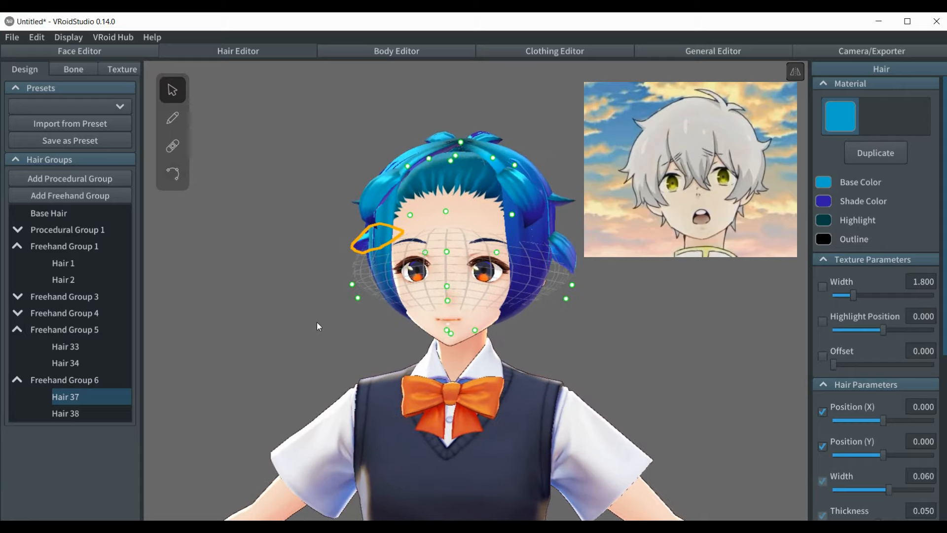
Try to pull the side points of Freehand Group 6's guide mesh outward and up, undoing each change
drag(349, 288, 333, 278)
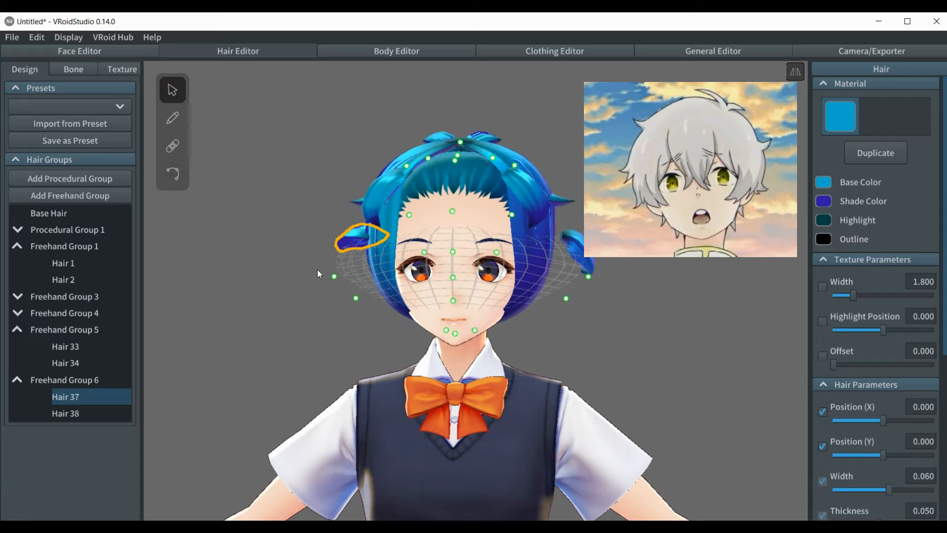
right_drag(317, 269, 318, 270)
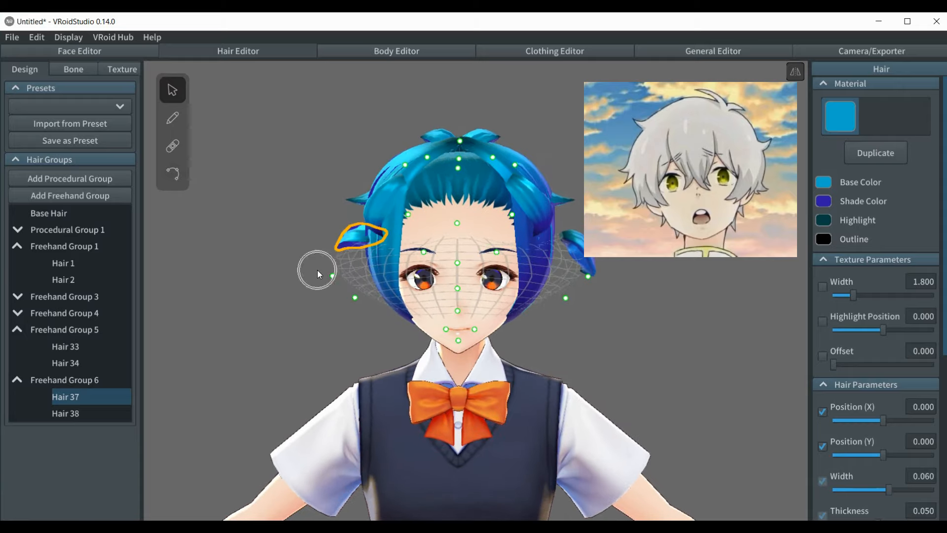
key(ctrl+z)
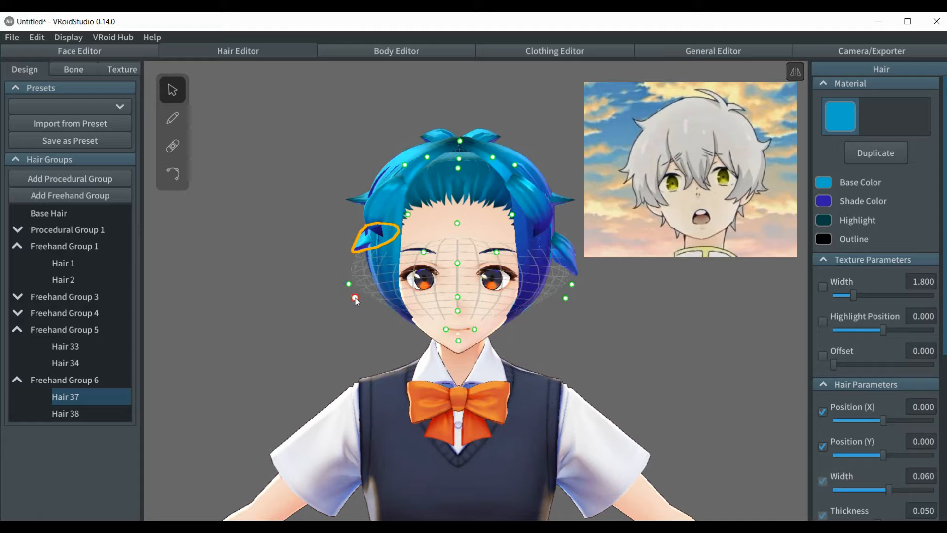
drag(355, 298, 310, 259)
key(ctrl+z)
Move the upper control point of Hair 37 lower on the side of the head
right_drag(320, 254, 358, 264)
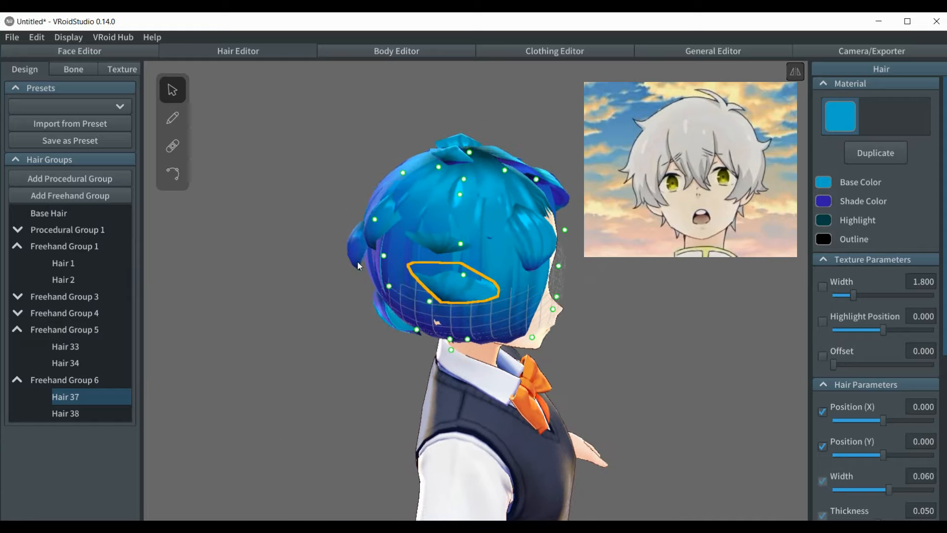
click(173, 174)
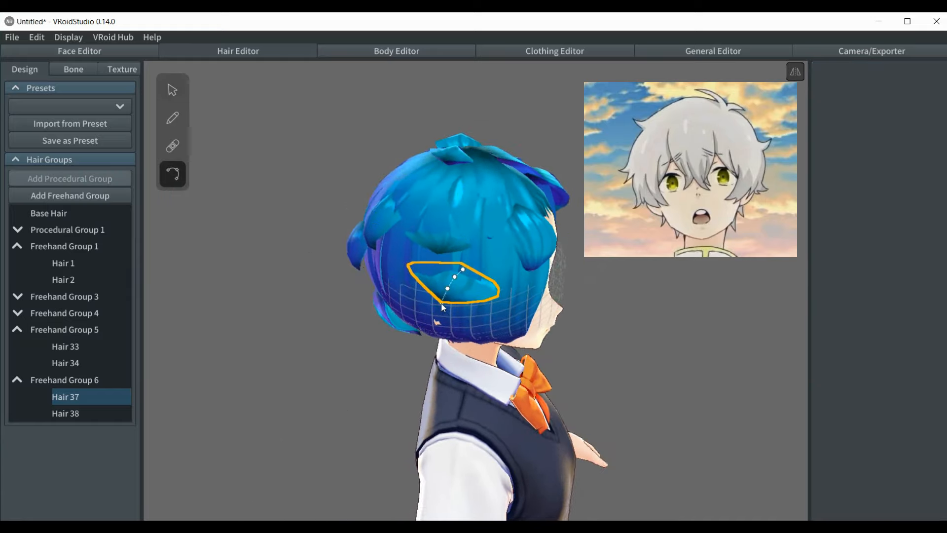
right_drag(354, 314, 372, 319)
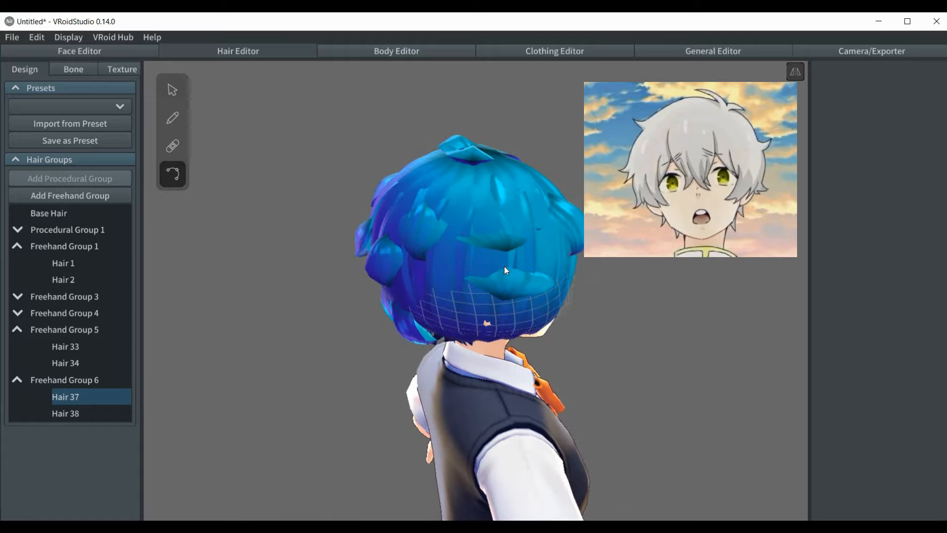
drag(504, 266, 502, 291)
right_drag(358, 348, 298, 338)
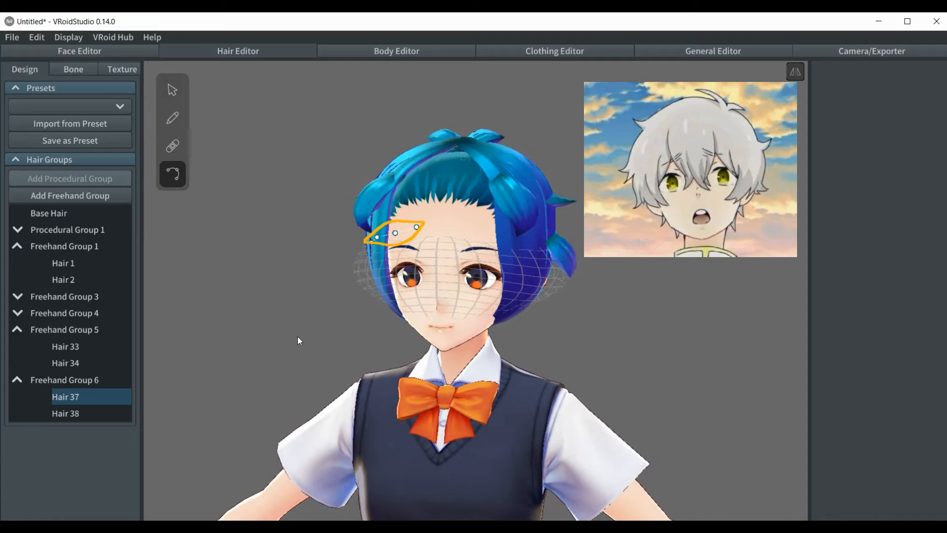
Delete Hair 38 and Hair 37 from Freehand Group 6
click(66, 411)
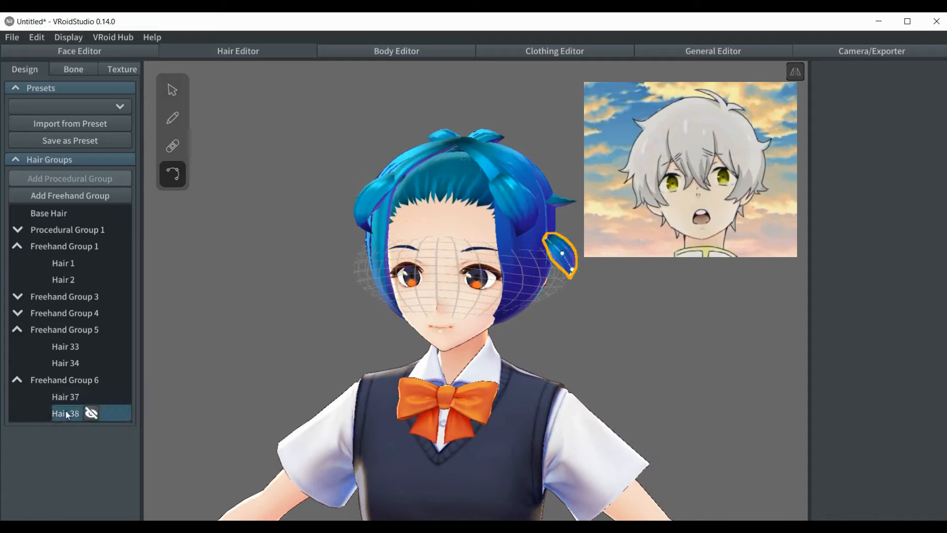
right_drag(229, 376, 196, 379)
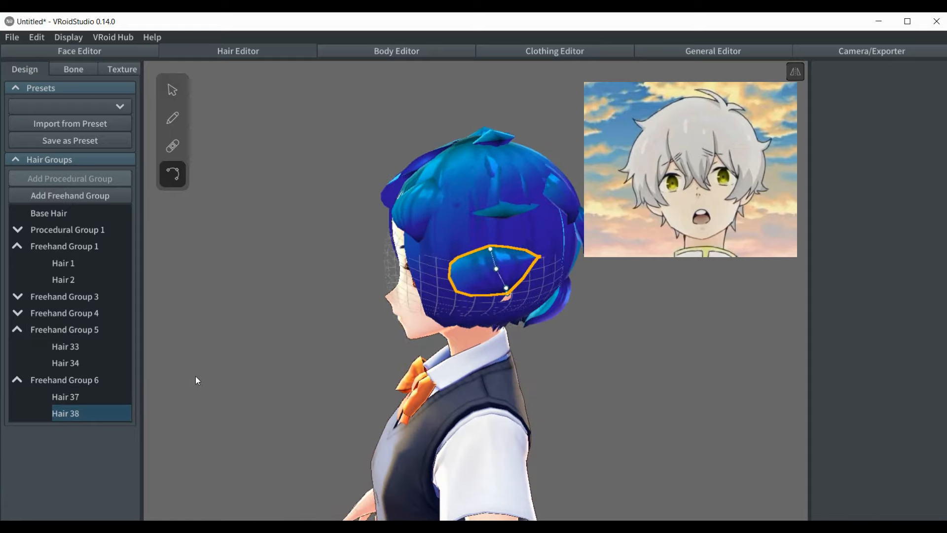
right_click(73, 412)
click(79, 403)
right_click(68, 407)
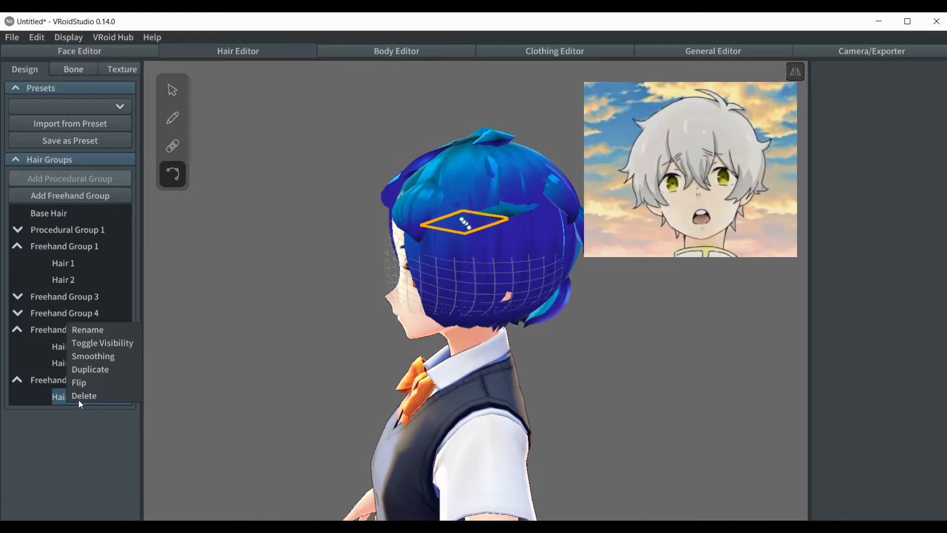
click(80, 395)
Flare the empty Freehand Group 6's guide mesh by pulling its side points outward and up
right_drag(229, 371, 264, 368)
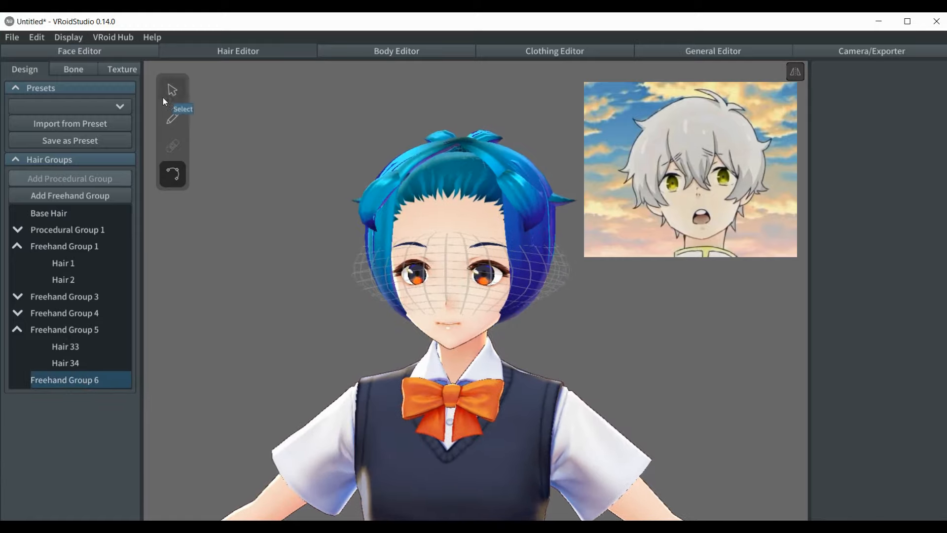
click(173, 90)
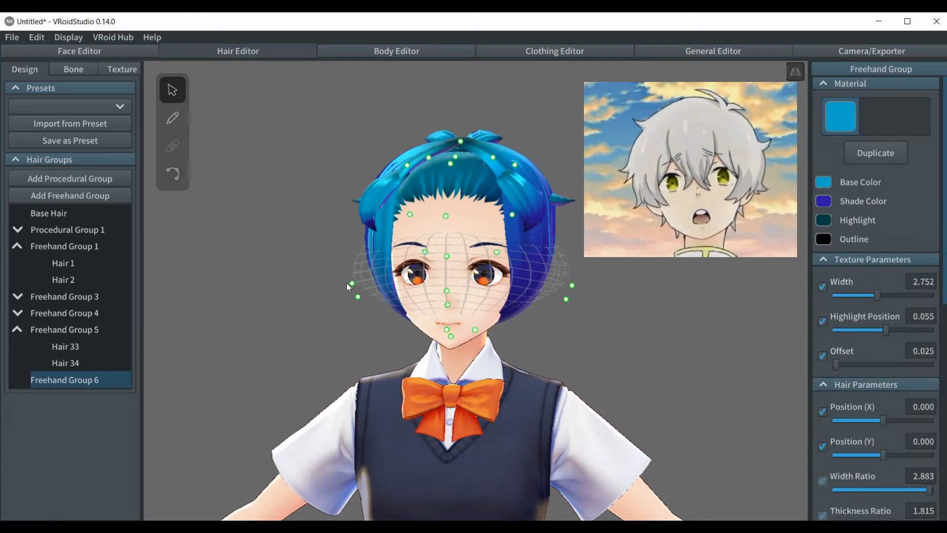
drag(352, 287, 300, 264)
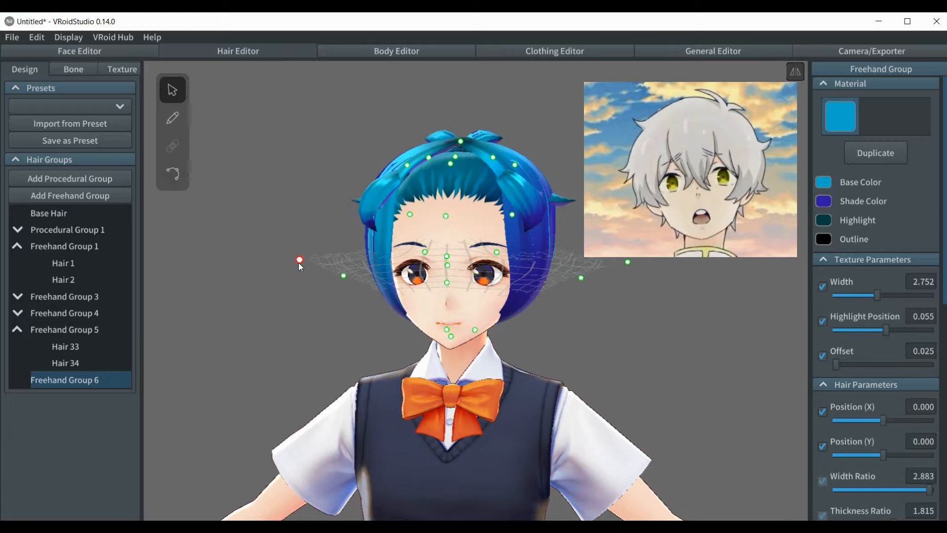
Draw a short mirrored hair strand with the Hair Brush on the flared side of Freehand Group 6's guide mesh
right_drag(297, 285, 336, 304)
key(b)
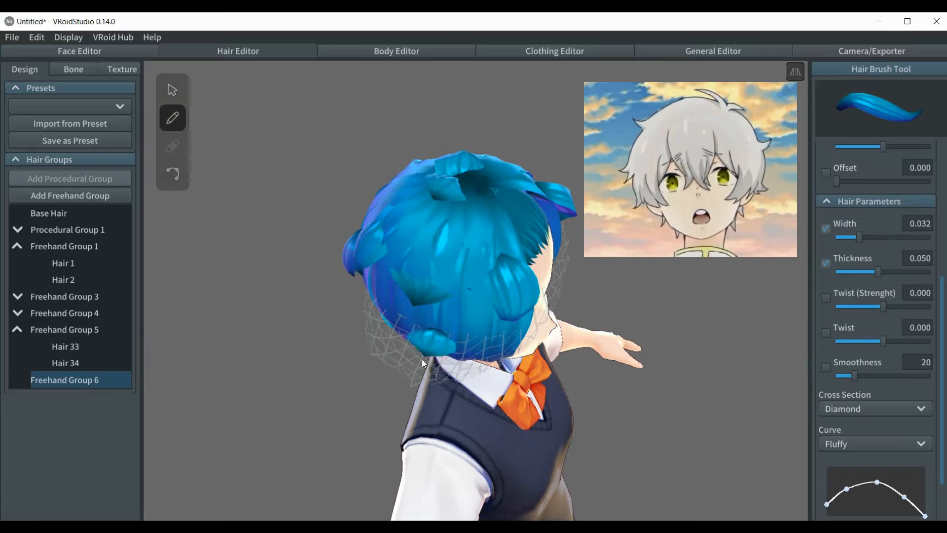
drag(422, 360, 416, 370)
right_drag(359, 389, 327, 368)
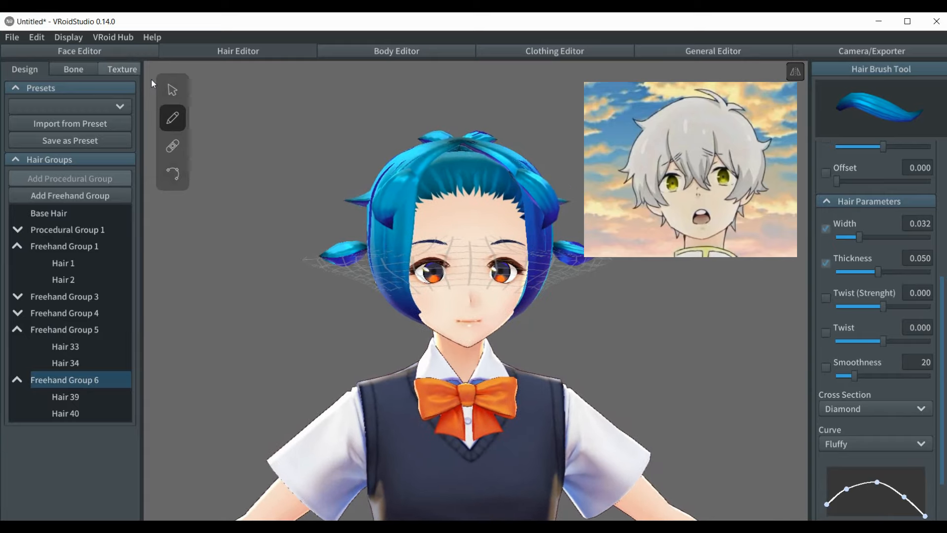
Reshape Freehand Group 6's guide mesh by moving the outermost side point down and inward and the neighbouring point outward and slightly down
click(172, 90)
drag(339, 282, 326, 290)
drag(290, 262, 314, 311)
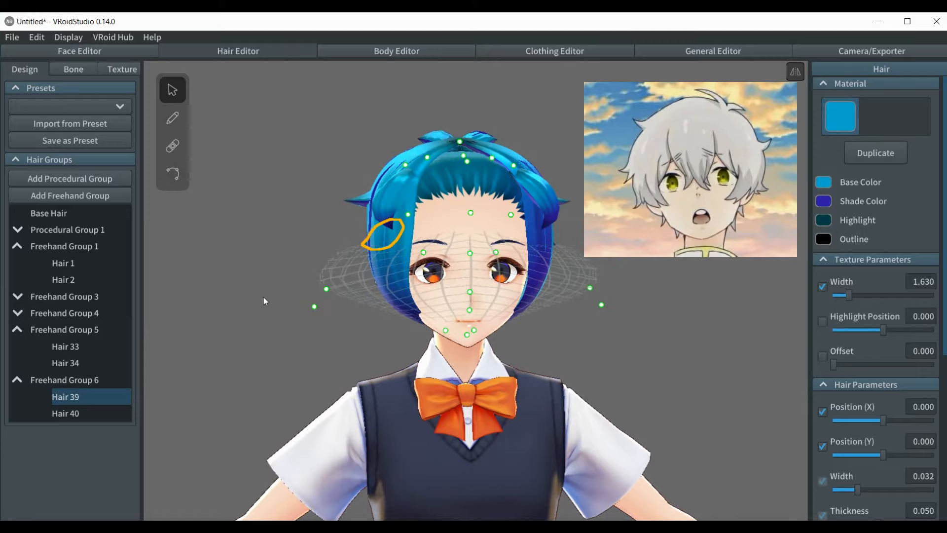
mouse_move(263, 297)
right_down()
mouse_move(244, 301)
mouse_move(274, 287)
right_up()
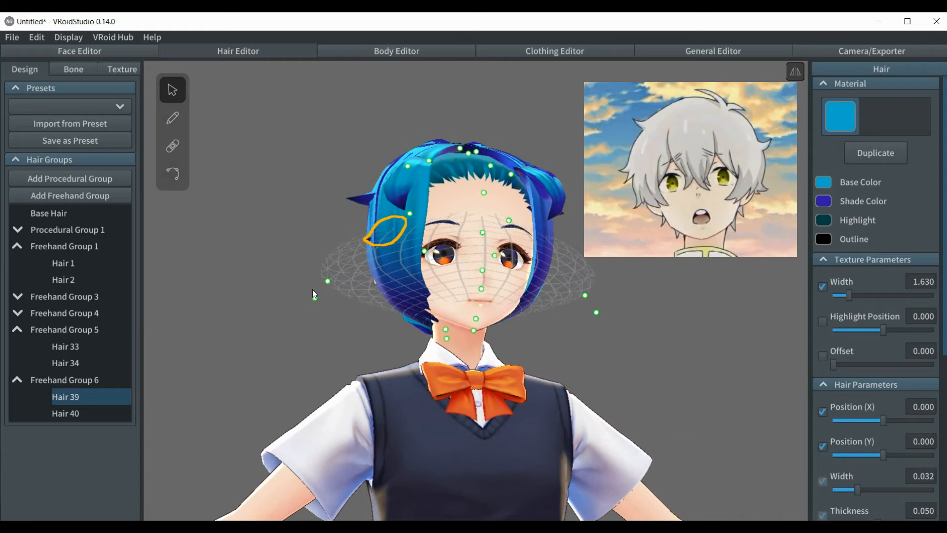
drag(328, 284, 295, 289)
mouse_move(299, 339)
right_down()
mouse_move(286, 351)
mouse_move(292, 346)
right_up()
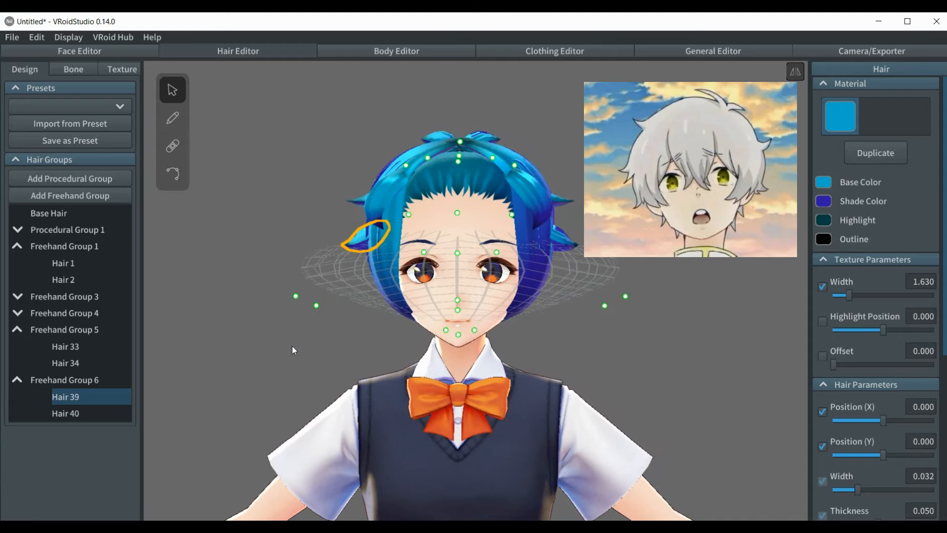
Lower Freehand Group 6's inner side mesh points toward the cheek and raise the outer point so the strands curl upward beside the eyes
drag(409, 217, 421, 280)
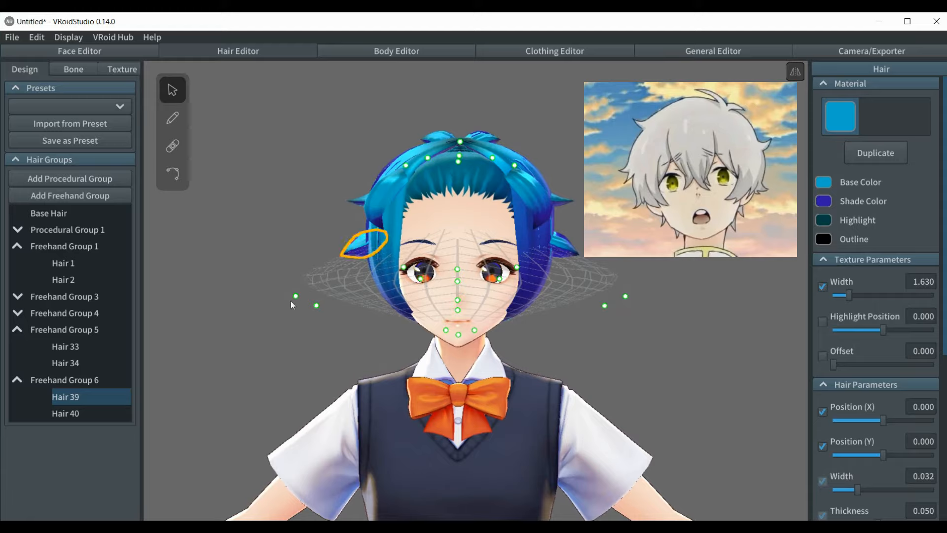
drag(296, 298, 295, 203)
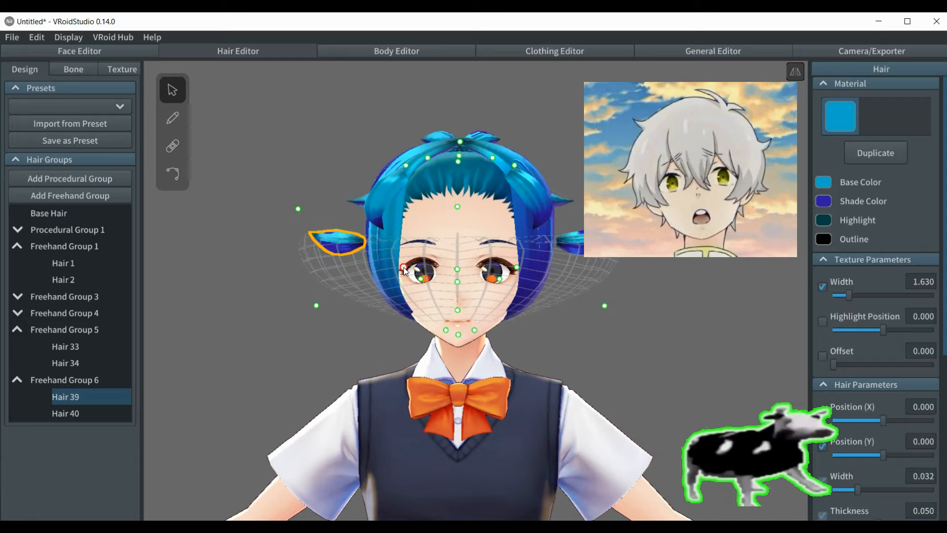
drag(404, 267, 410, 292)
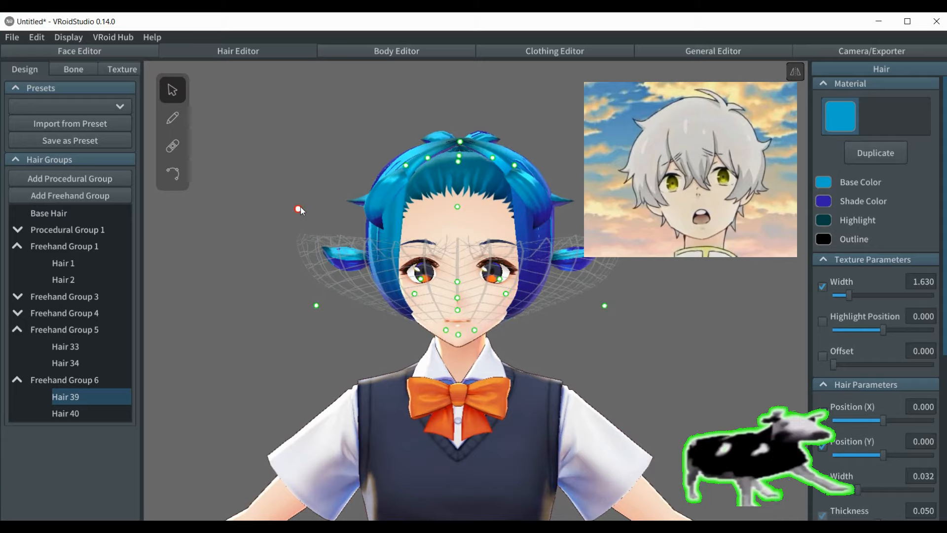
drag(300, 207, 318, 222)
drag(414, 294, 412, 312)
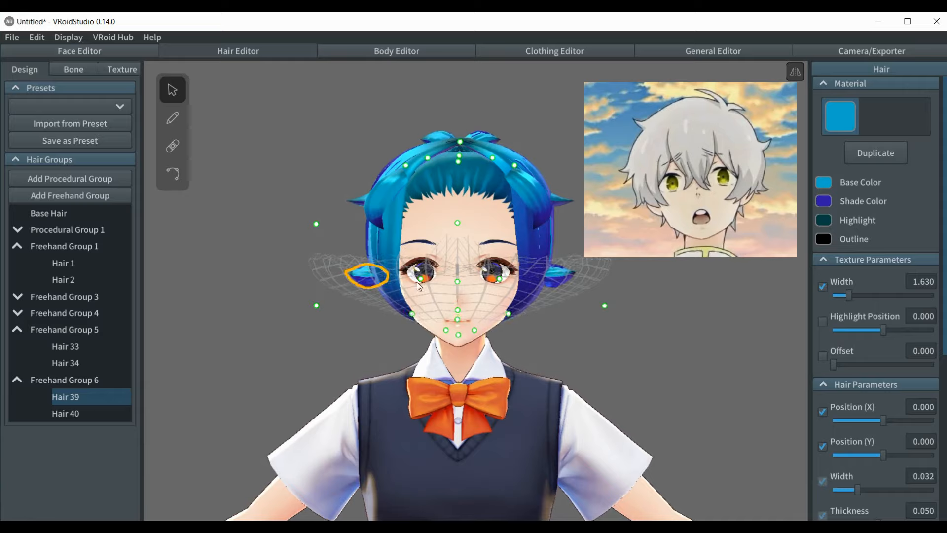
drag(420, 278, 424, 294)
click(277, 327)
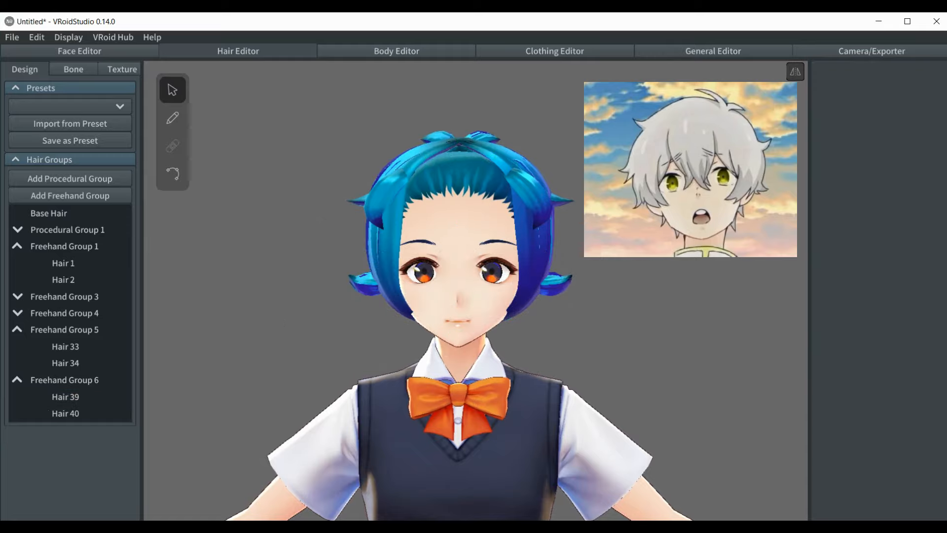
Reshape Freehand Group 4's guide mesh behind the head, raising the lower point, pulling the middle one outward and up, and lowering the upper one
mouse_move(530, 510)
click(547, 469)
right_drag(607, 356, 565, 360)
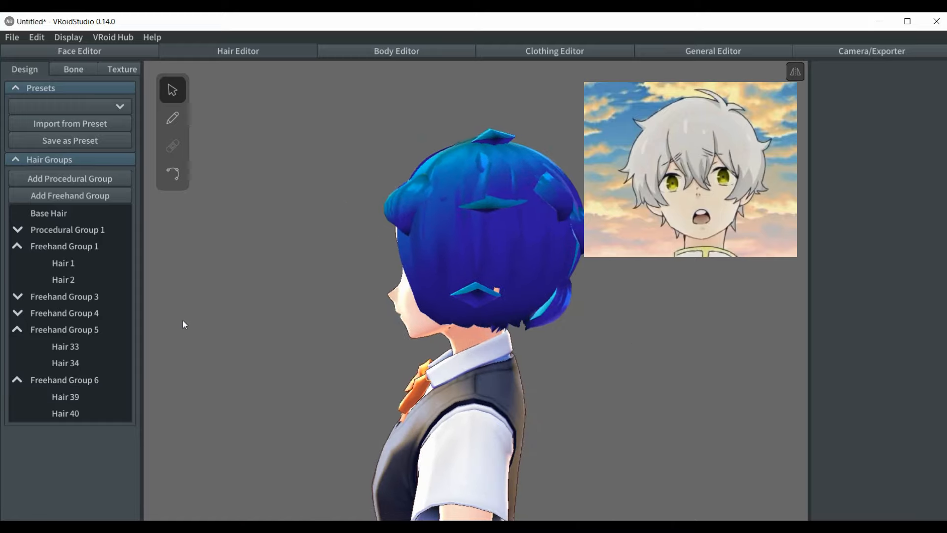
click(18, 379)
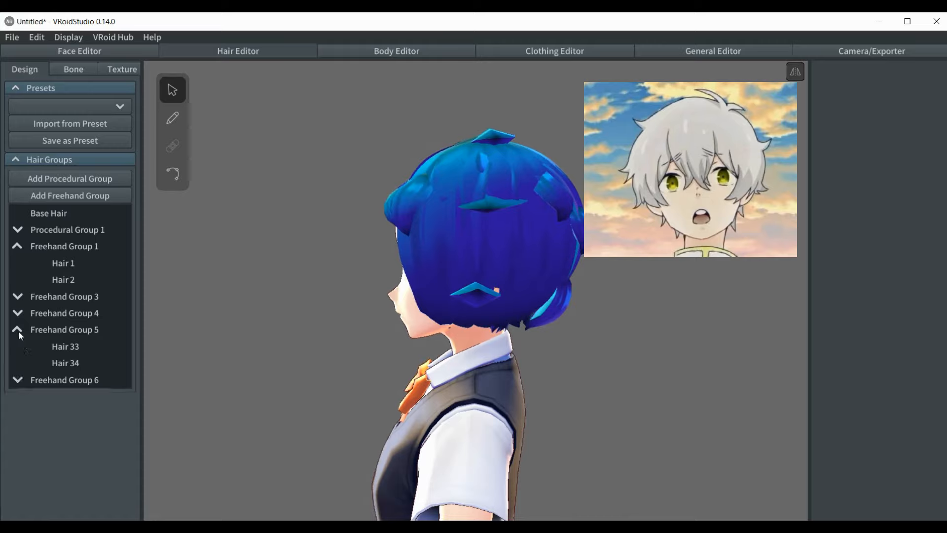
click(16, 329)
click(26, 311)
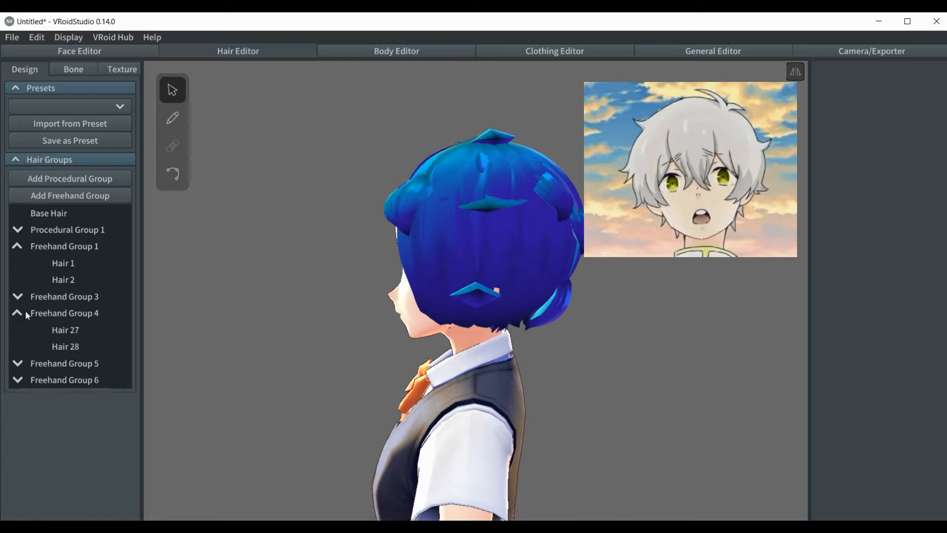
click(62, 329)
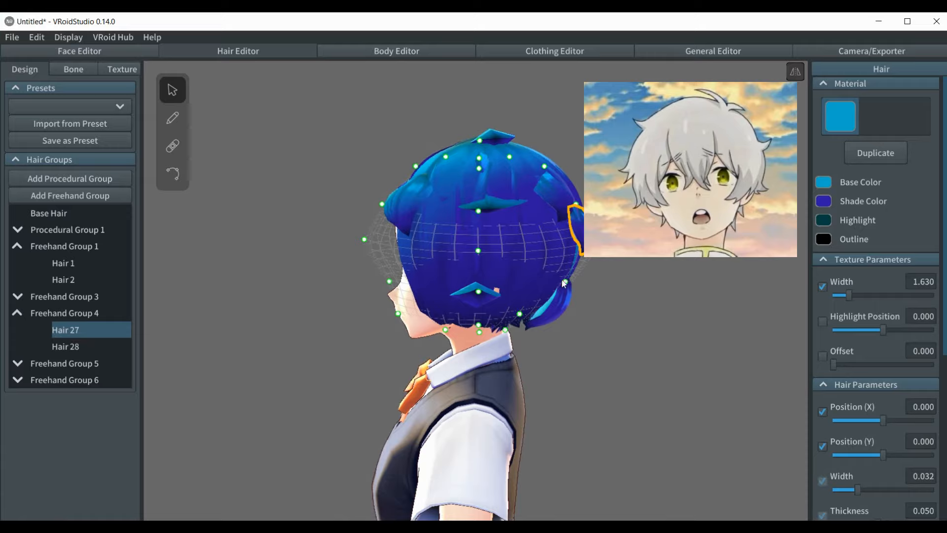
drag(566, 281, 581, 248)
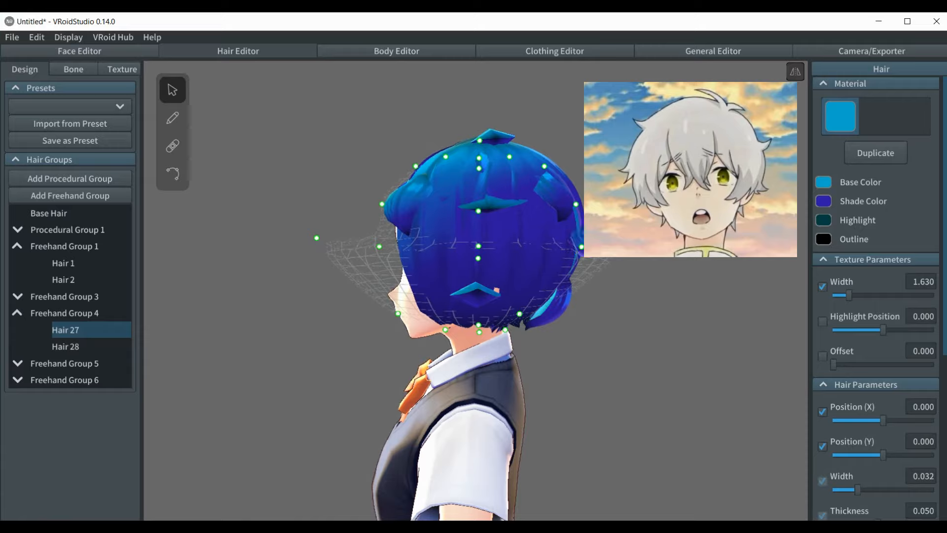
drag(640, 238, 634, 225)
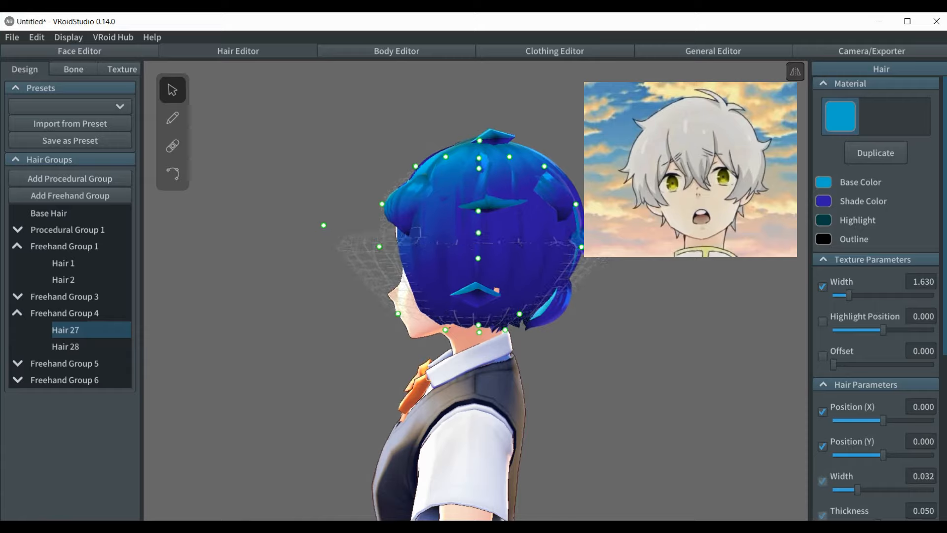
drag(577, 205, 585, 256)
right_drag(640, 295, 544, 295)
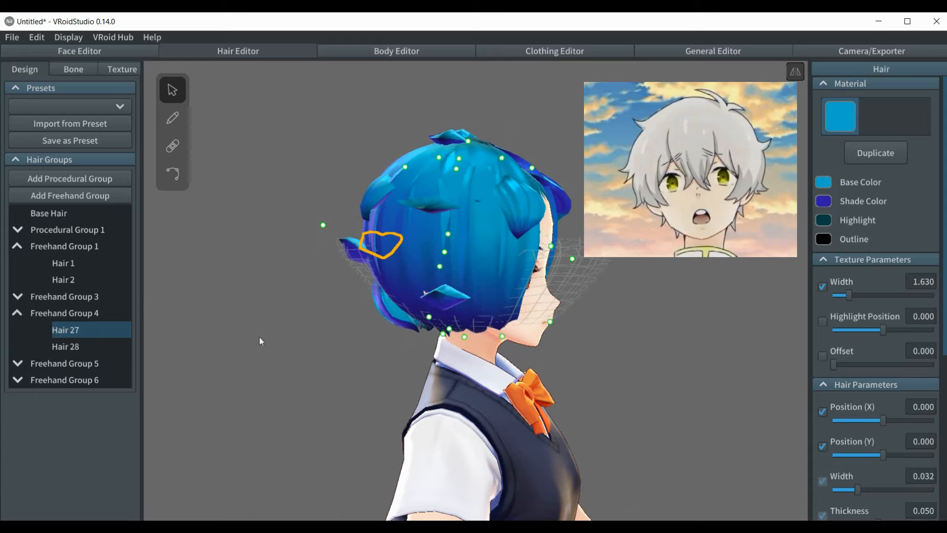
Flare Freehand Group 3's guide mesh around Hair 15 by pulling the lowest point at the nape outward, away from the neck
click(17, 314)
click(44, 296)
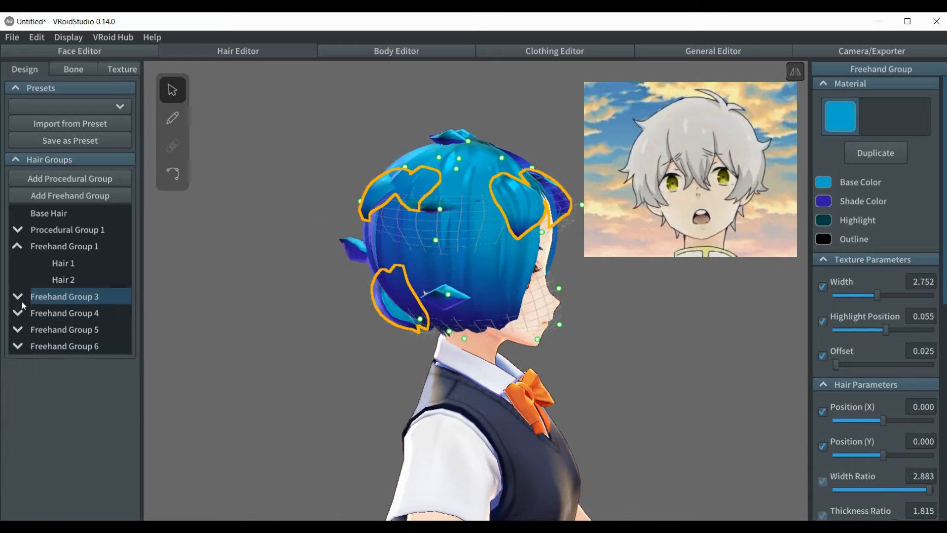
click(18, 297)
click(58, 312)
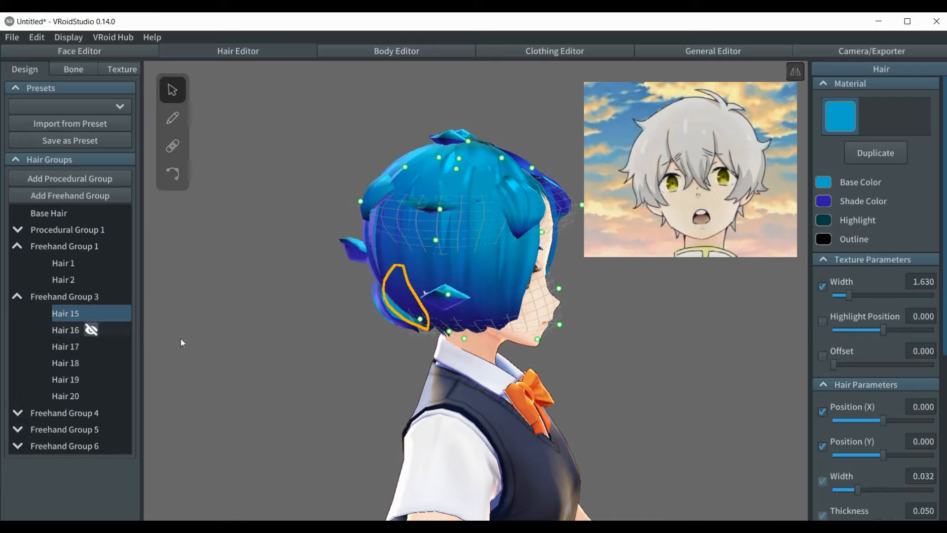
mouse_move(232, 359)
right_down()
mouse_move(212, 357)
mouse_move(237, 356)
right_up()
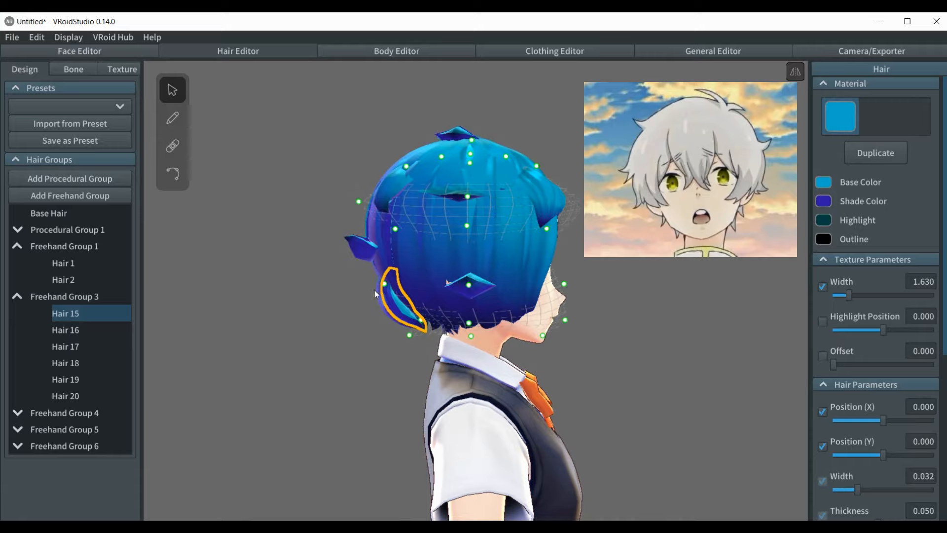
drag(411, 337, 379, 341)
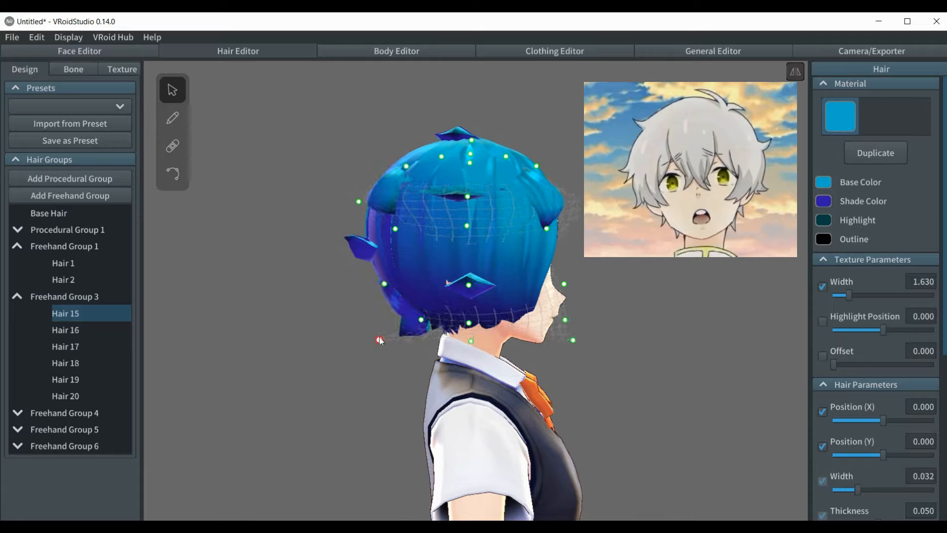
click(378, 366)
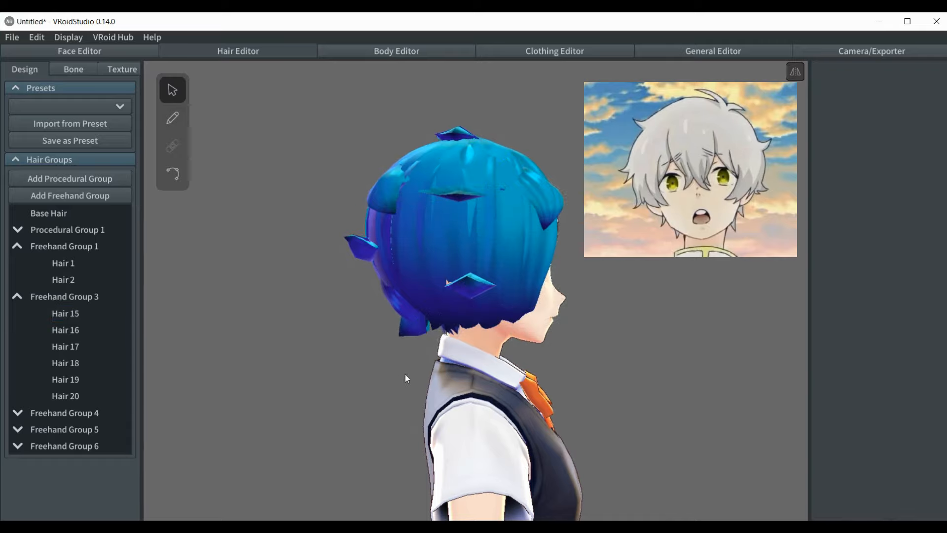
Reshape Freehand Group 3's guide mesh around Hair 18, pulling one side point outward and up and lowering the neighbouring side points
click(386, 179)
mouse_move(304, 207)
right_down()
mouse_move(343, 212)
mouse_move(309, 207)
right_up()
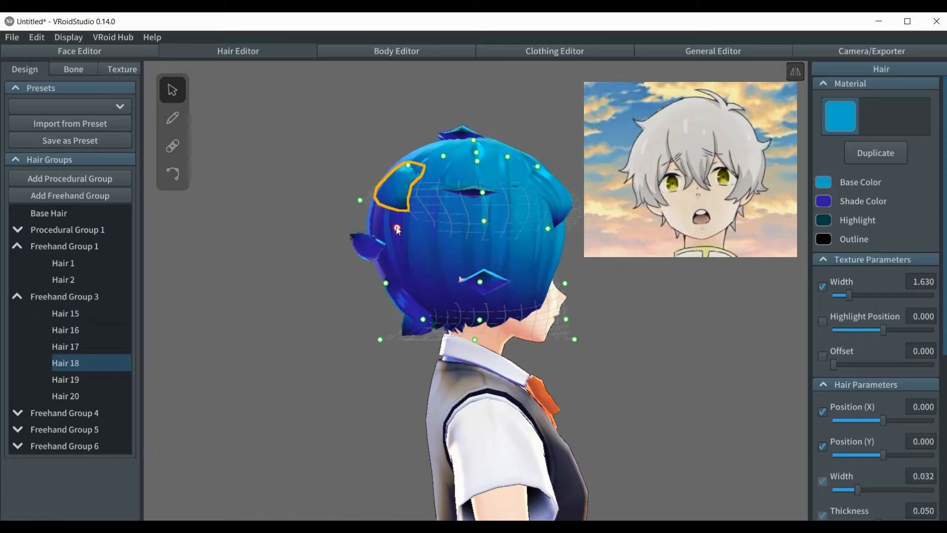
drag(397, 227, 347, 179)
drag(411, 168, 415, 189)
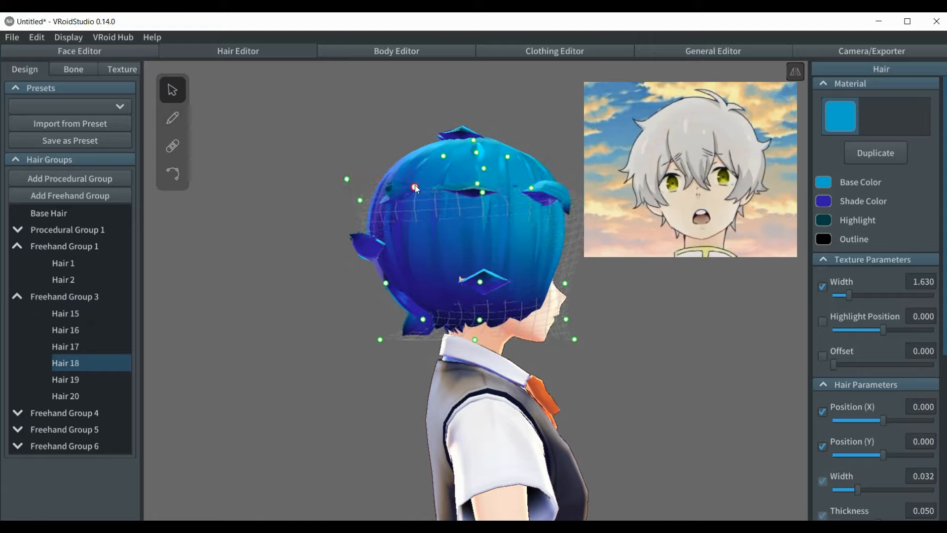
right_drag(344, 264, 481, 267)
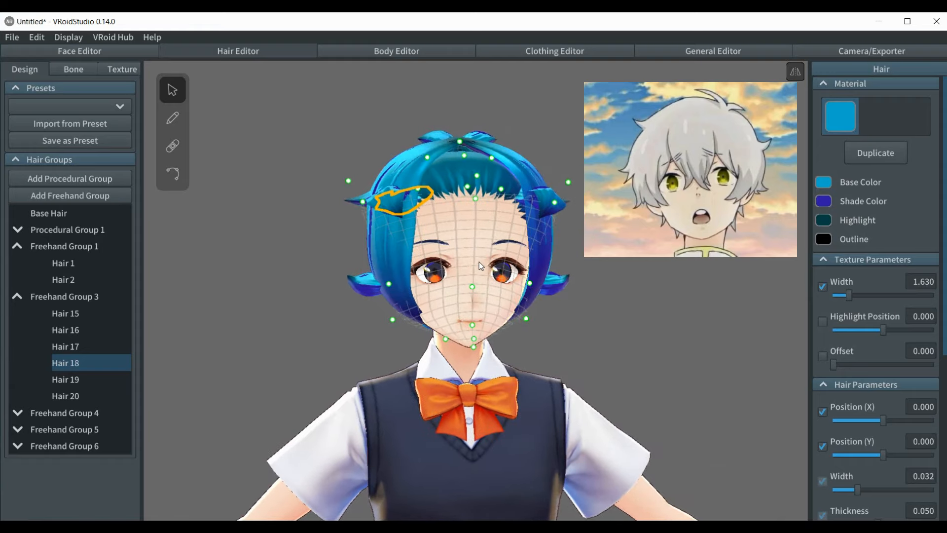
drag(365, 202, 367, 213)
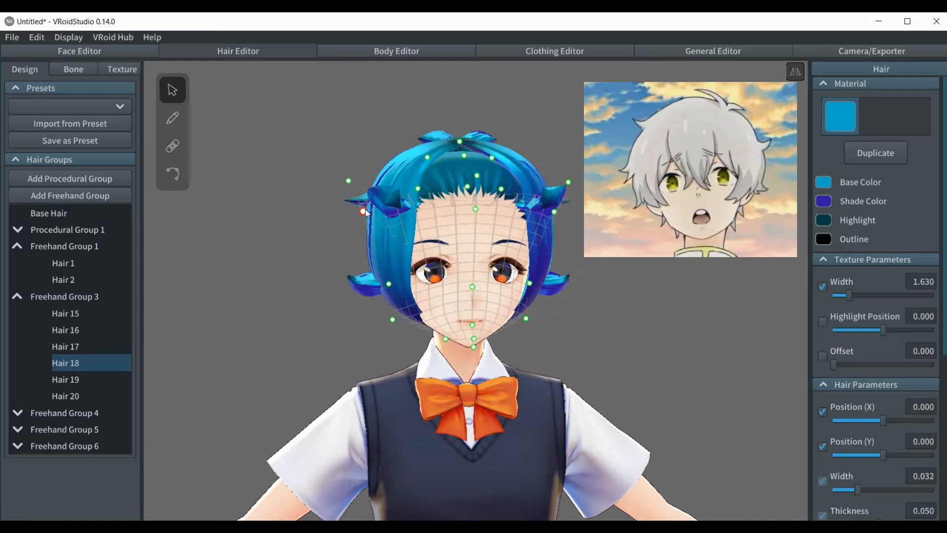
right_drag(324, 234, 303, 235)
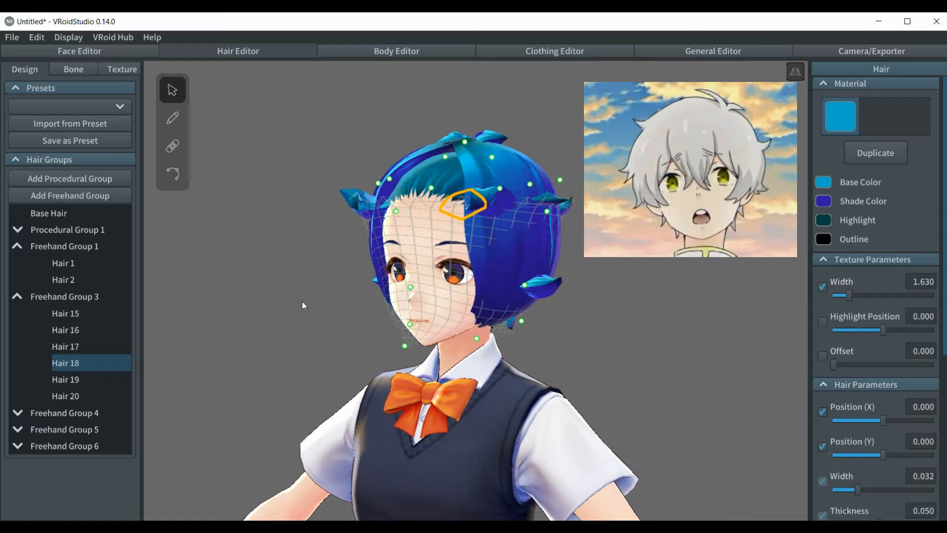
right_drag(295, 301, 220, 302)
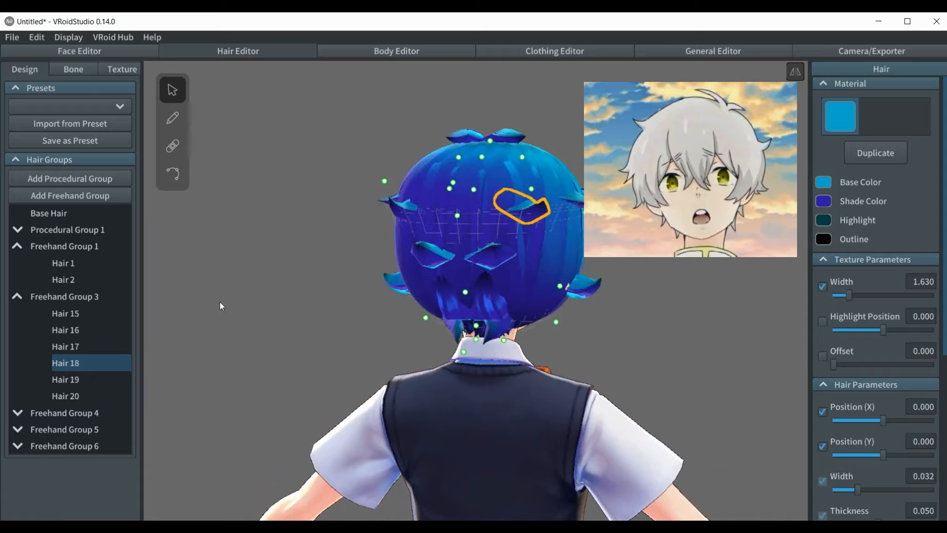
Collapse Freehand Groups 1 and 3 in the hair list and add a new freehand group
click(18, 246)
click(19, 261)
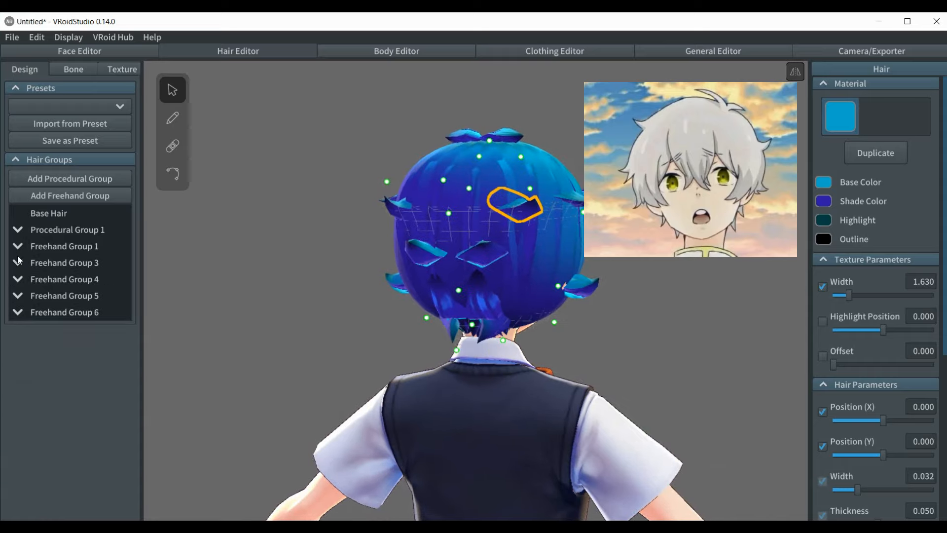
click(79, 197)
Hide Procedural Group 1 and Freehand Groups 1, 3, 4, 5 and 6, leaving the base hair and the new group's mesh
right_drag(257, 301, 173, 304)
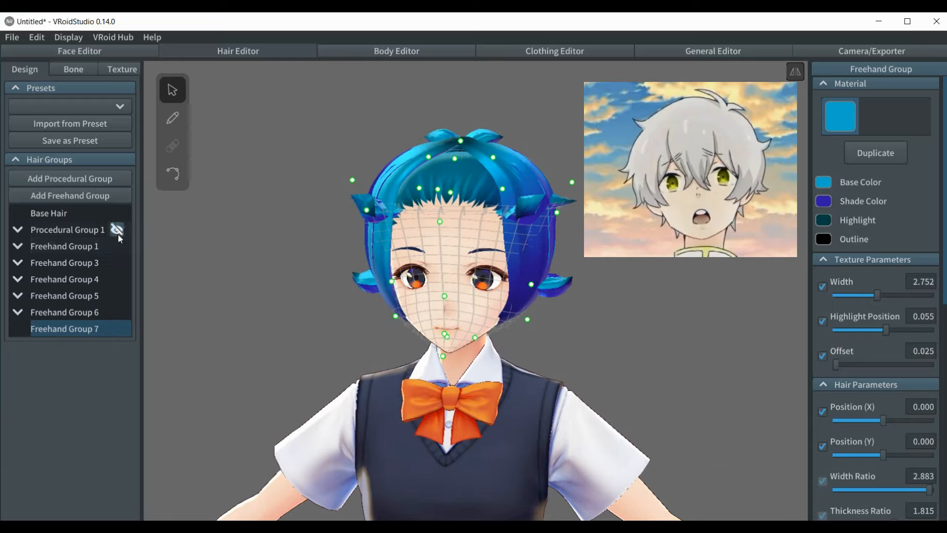
click(117, 230)
click(112, 248)
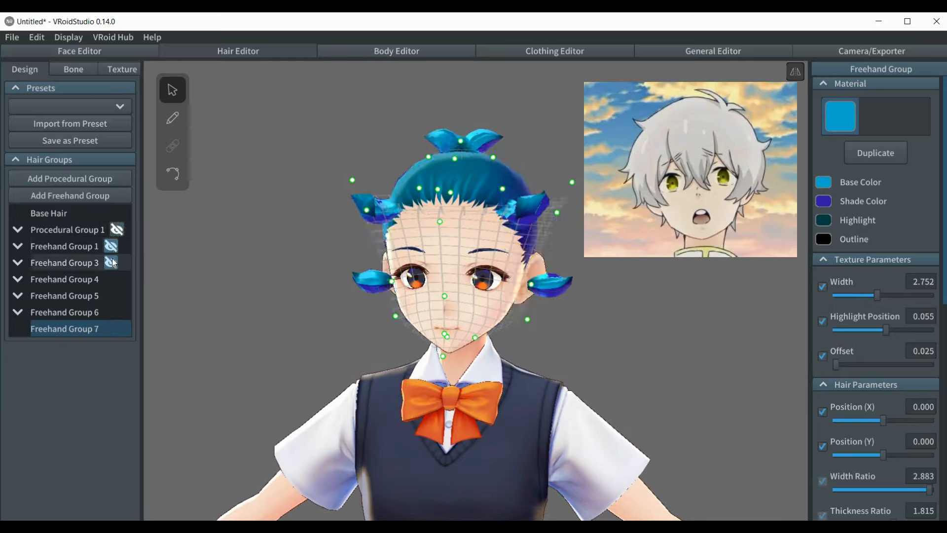
click(112, 264)
click(111, 278)
click(112, 295)
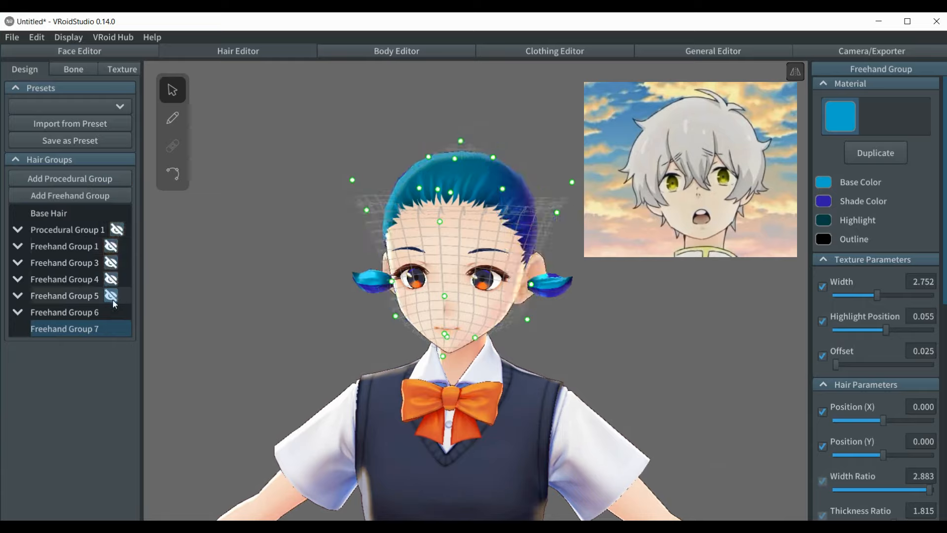
click(112, 310)
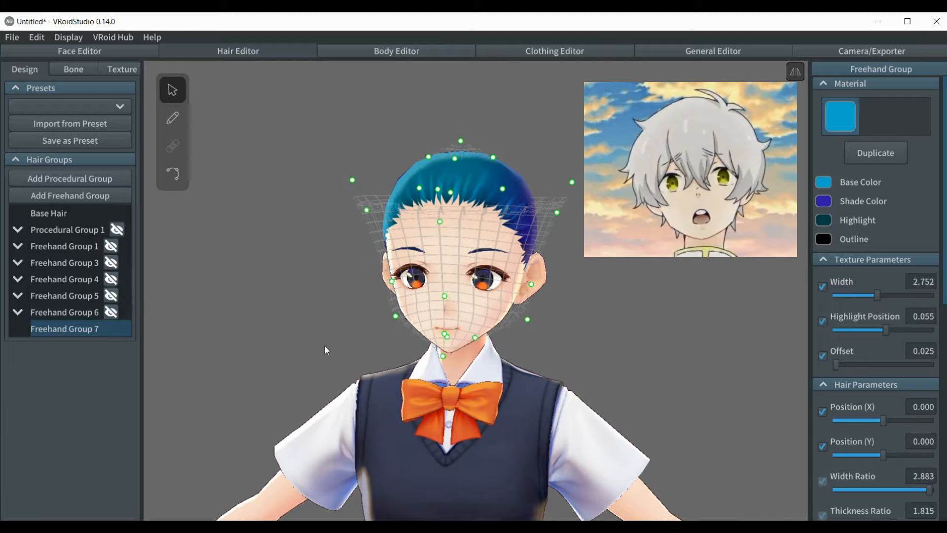
Switch to Movies & TV to examine the enlarged reference picture, and return to VRoid Studio
mouse_move(531, 511)
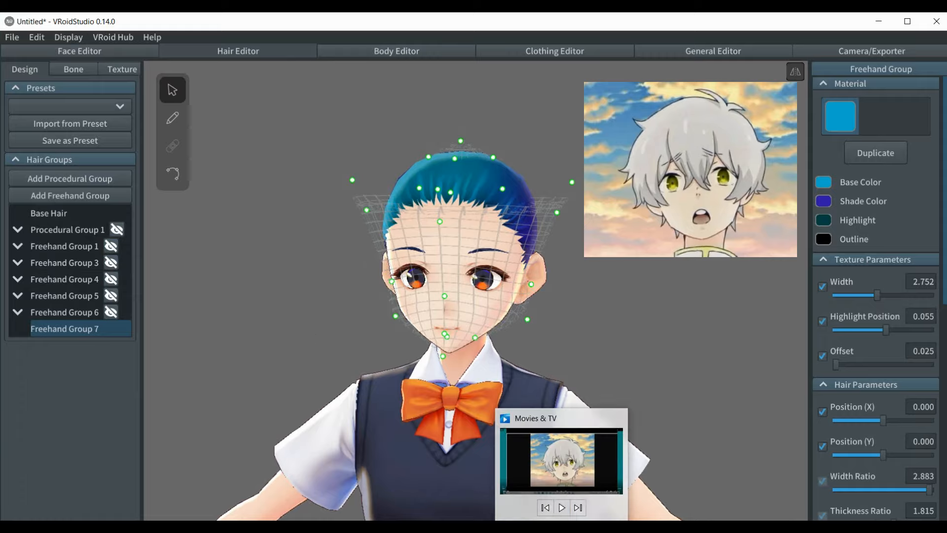
click(553, 478)
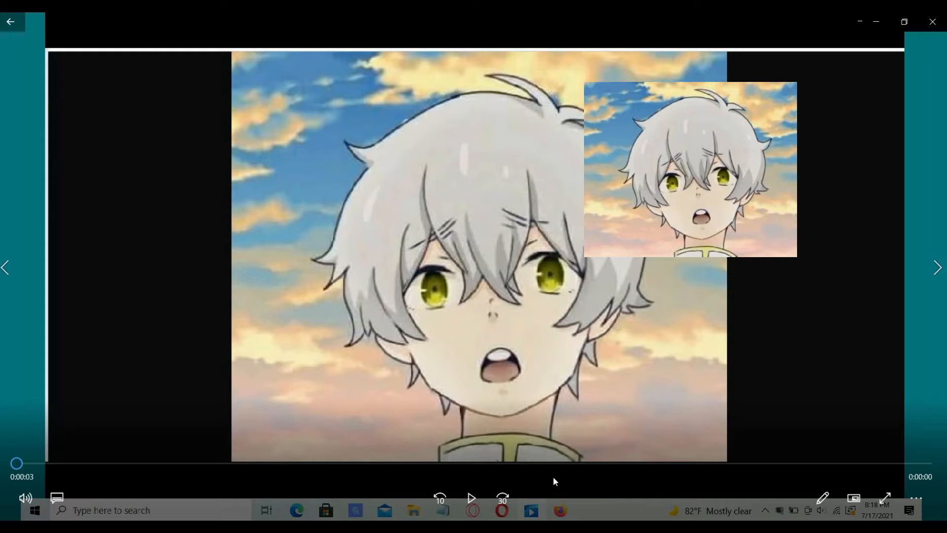
click(532, 528)
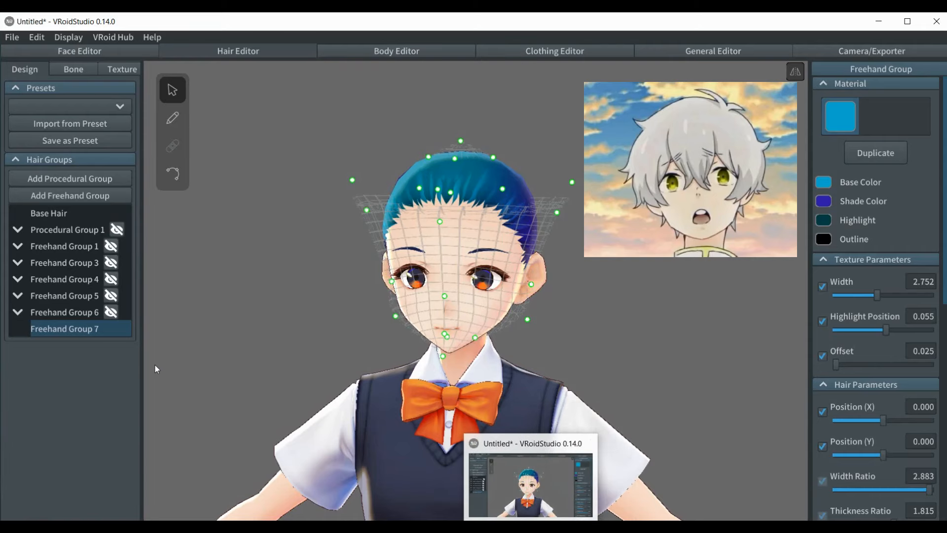
click(117, 229)
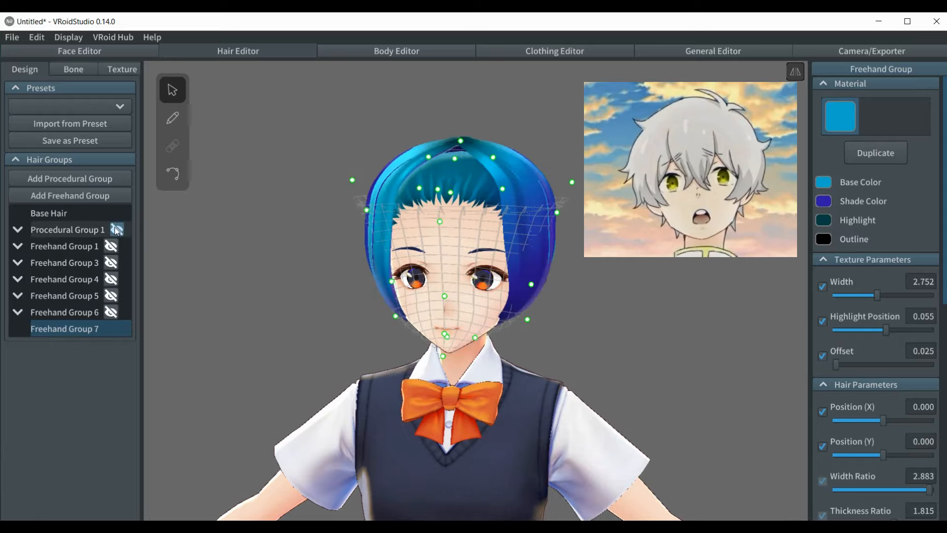
click(117, 229)
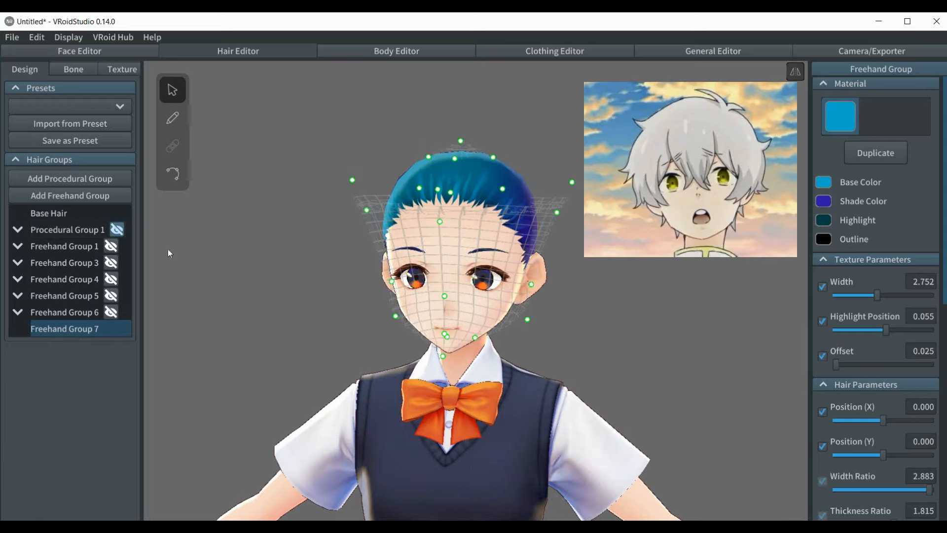
right_click(60, 329)
key(Escape)
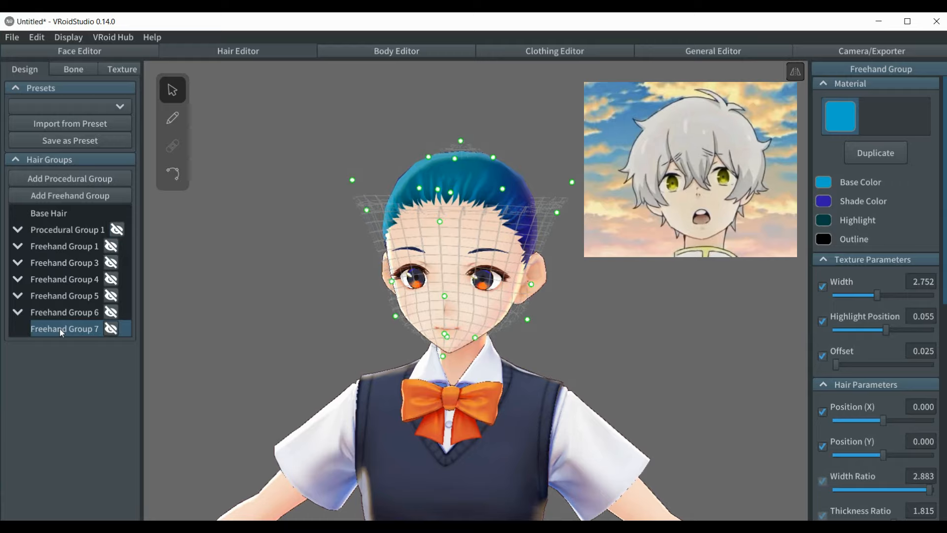
click(53, 178)
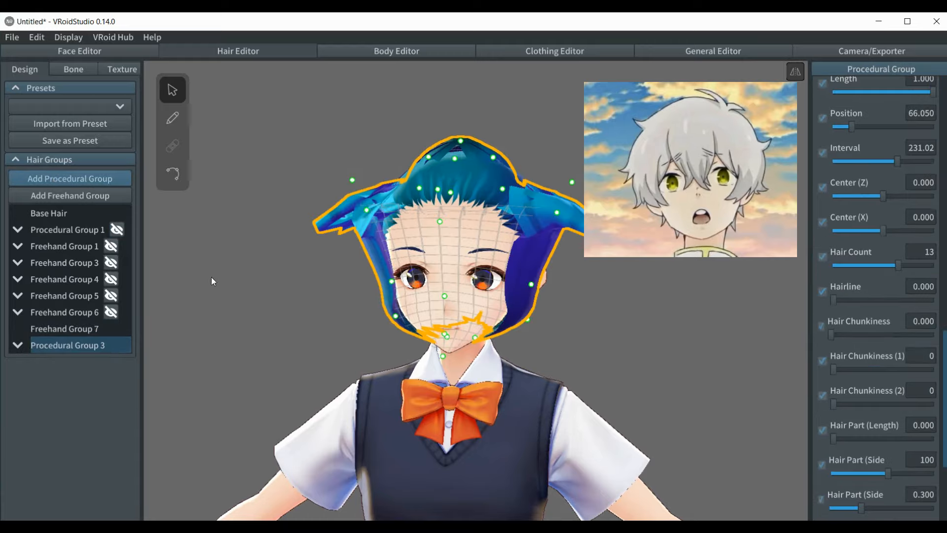
right_click(76, 344)
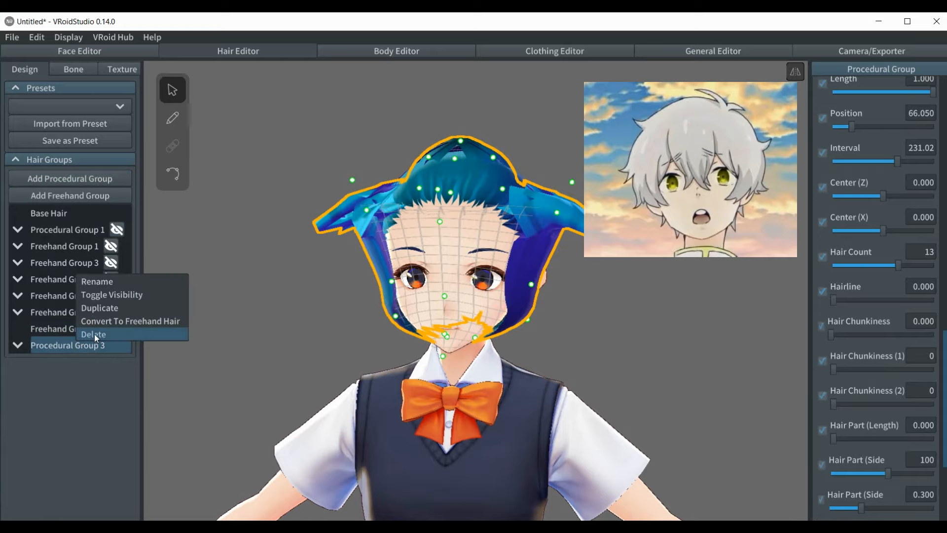
click(94, 333)
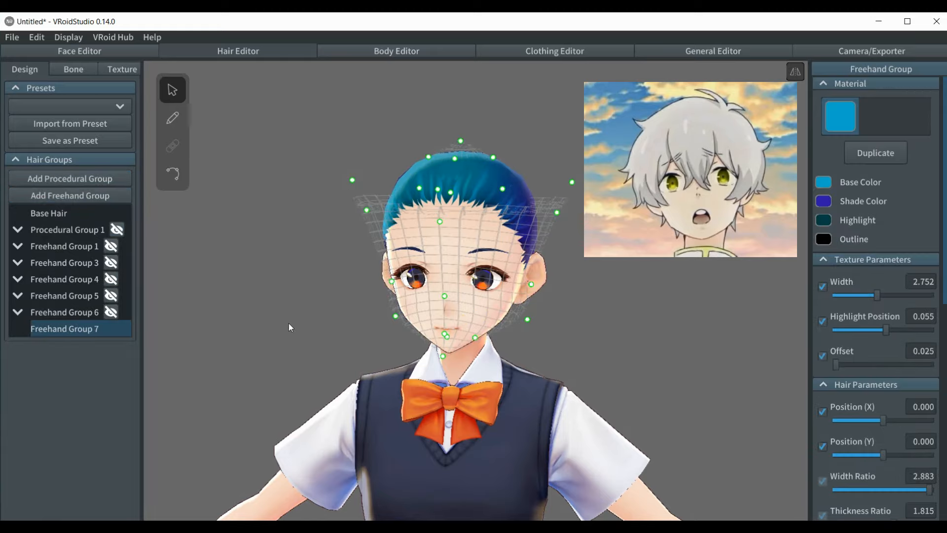
Round Freehand Group 7's guide mesh by lowering its flared side point beside the jaw and raising the upper point toward the crown
right_drag(289, 324, 293, 320)
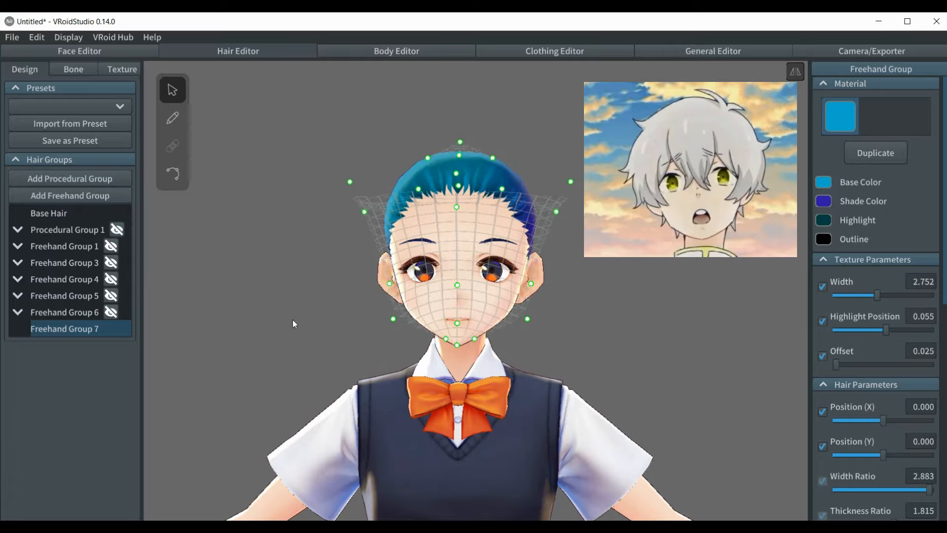
click(352, 187)
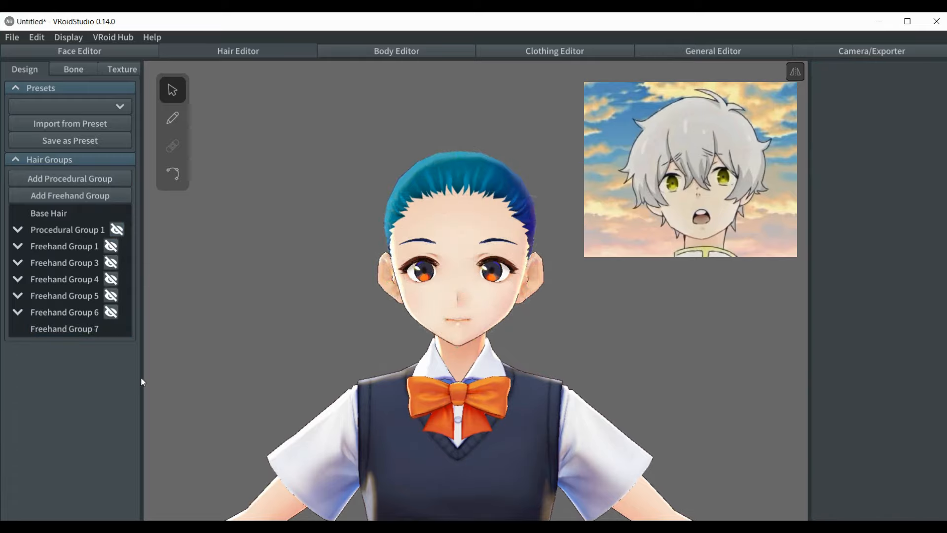
click(68, 330)
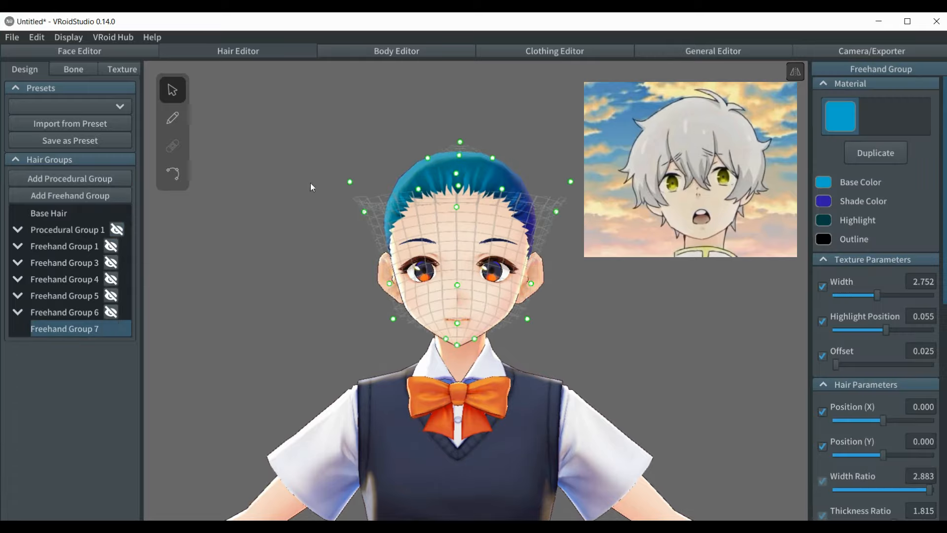
drag(352, 184, 371, 306)
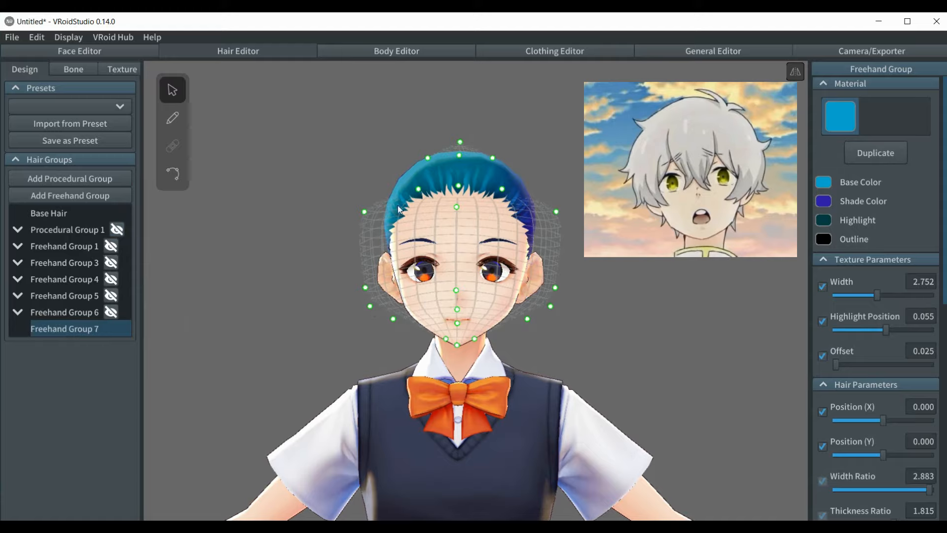
drag(420, 191, 425, 151)
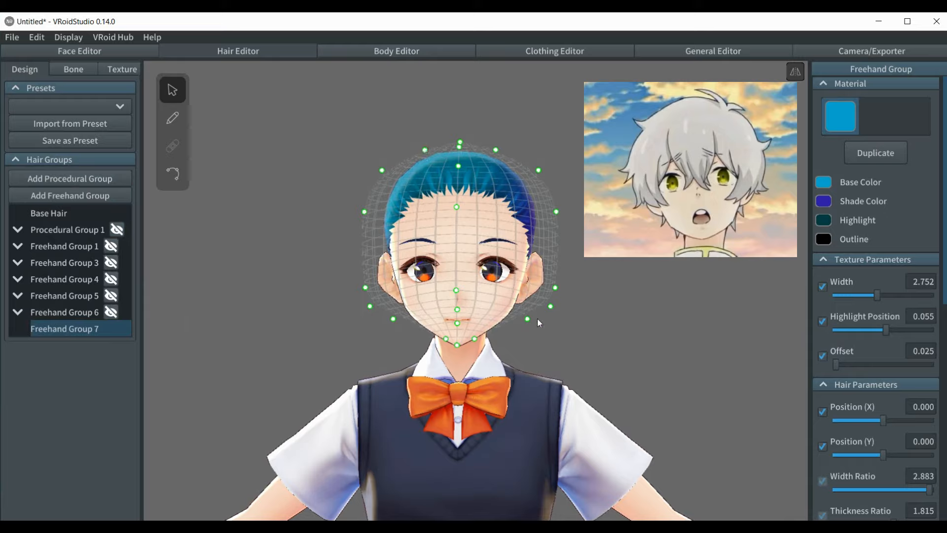
Tighten Freehand Group 7's guide mesh in profile, pulling the back and nape points inward and nudging the upper front point slightly outward
right_drag(556, 328, 514, 332)
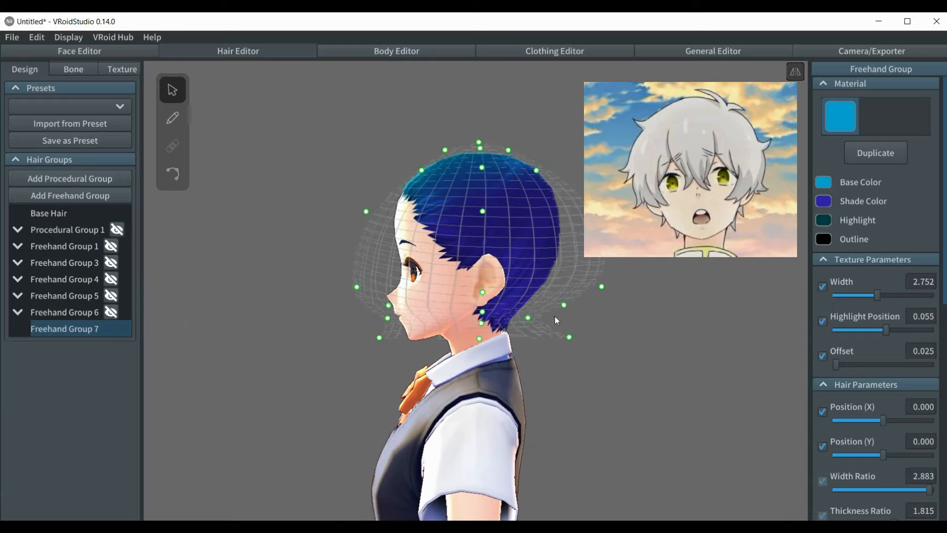
drag(602, 287, 579, 288)
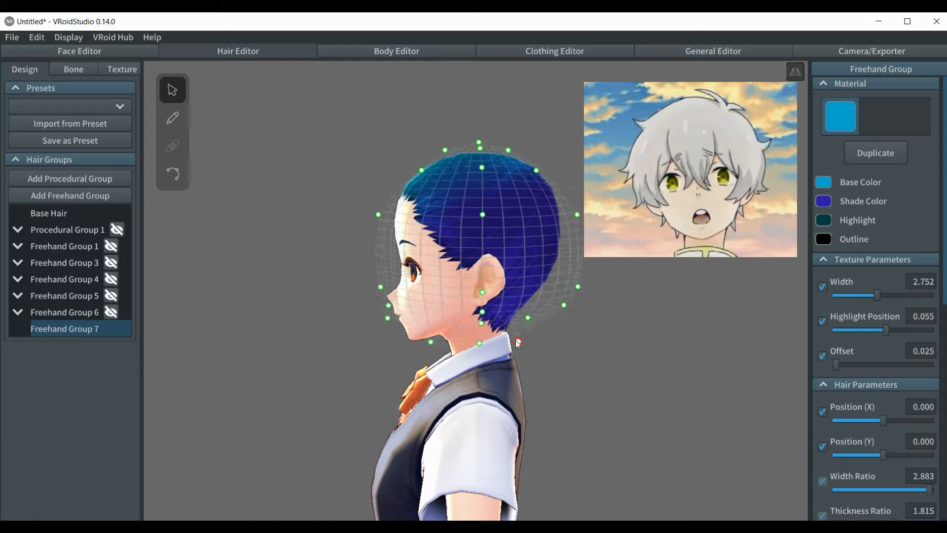
drag(568, 338, 509, 337)
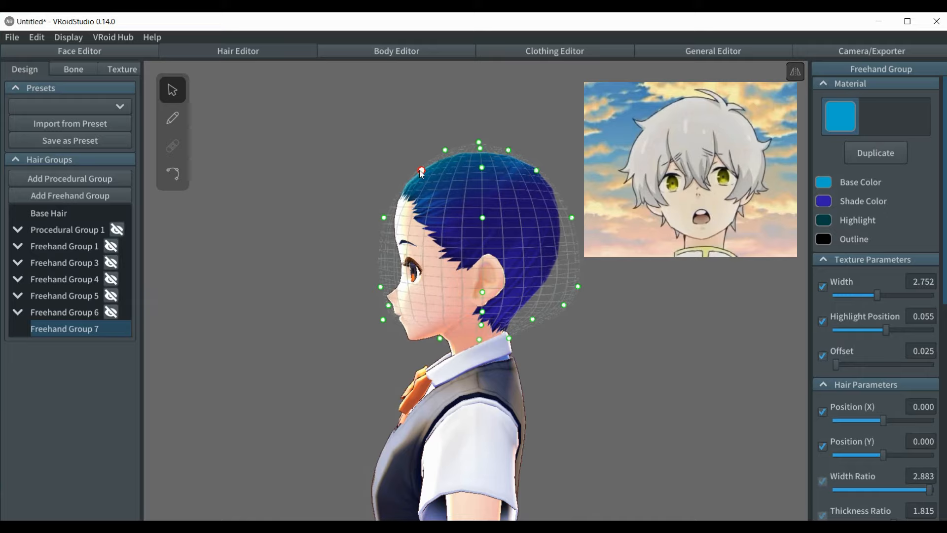
drag(420, 170, 416, 169)
Narrow Freehand Group 7's guide mesh by moving the temple-level side point slightly inward and the upper points closer to the scalp
right_drag(320, 247, 367, 250)
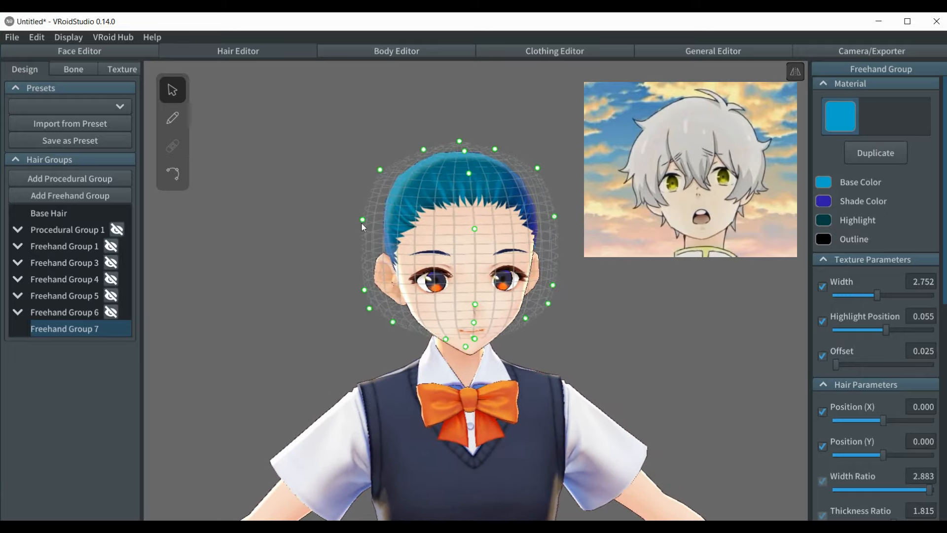
drag(363, 220, 372, 221)
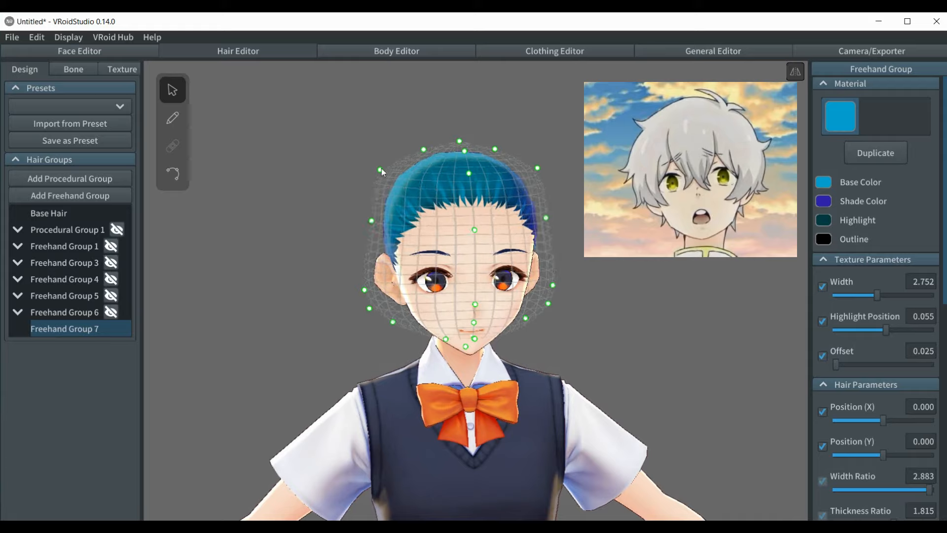
drag(381, 168, 433, 155)
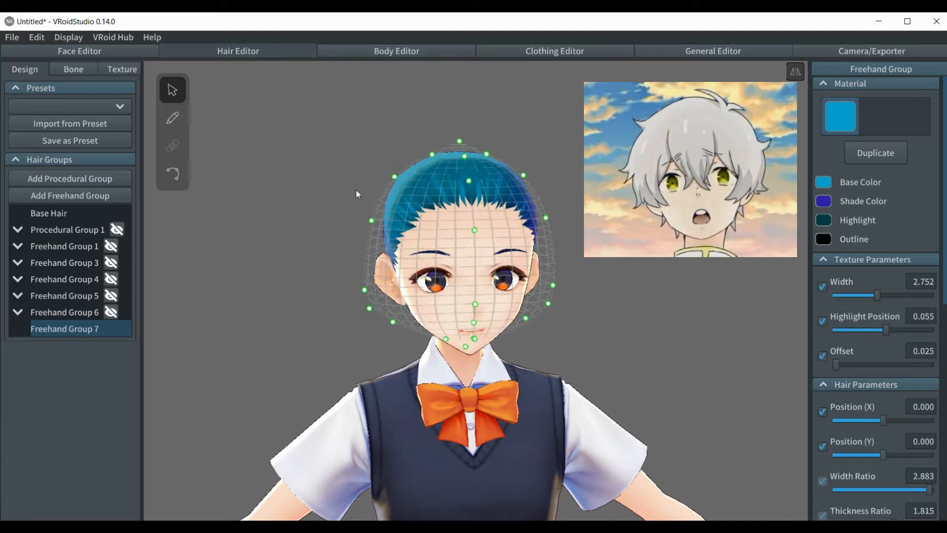
Draw a mirrored pair of wide bangs in Freehand Group 7 with the hair brush, sweeping from the top of the head to between the eyes
mouse_move(356, 190)
right_down()
mouse_move(395, 192)
mouse_move(351, 193)
right_up()
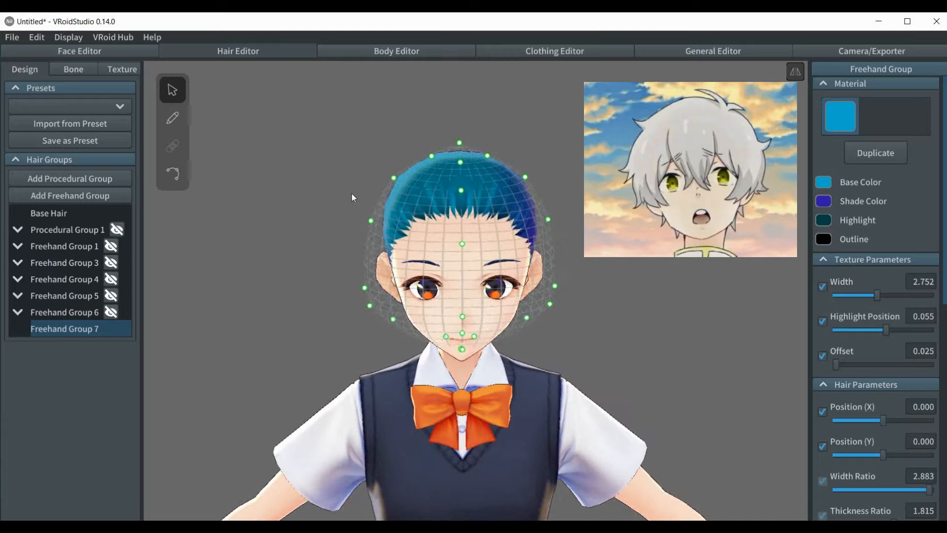
click(179, 120)
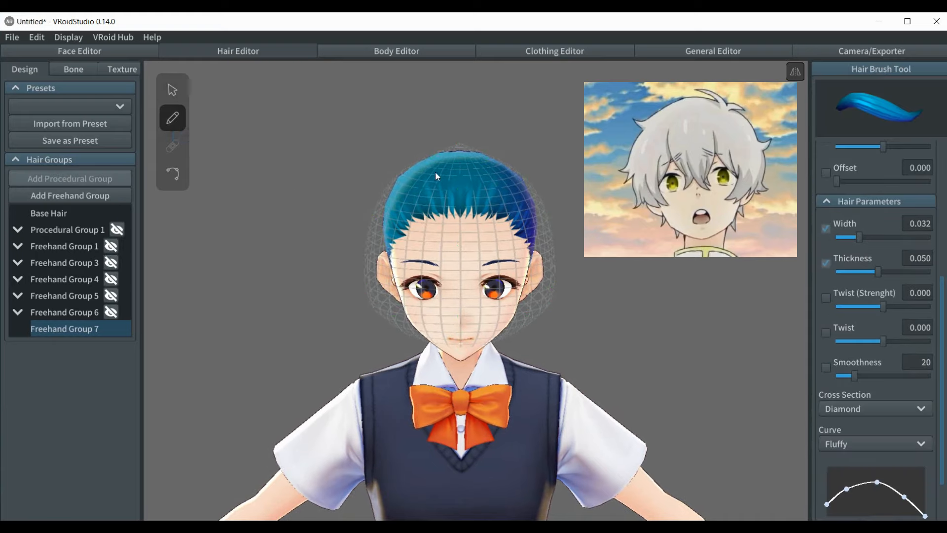
mouse_move(436, 174)
mouse_down()
mouse_move(438, 233)
mouse_move(482, 298)
mouse_up()
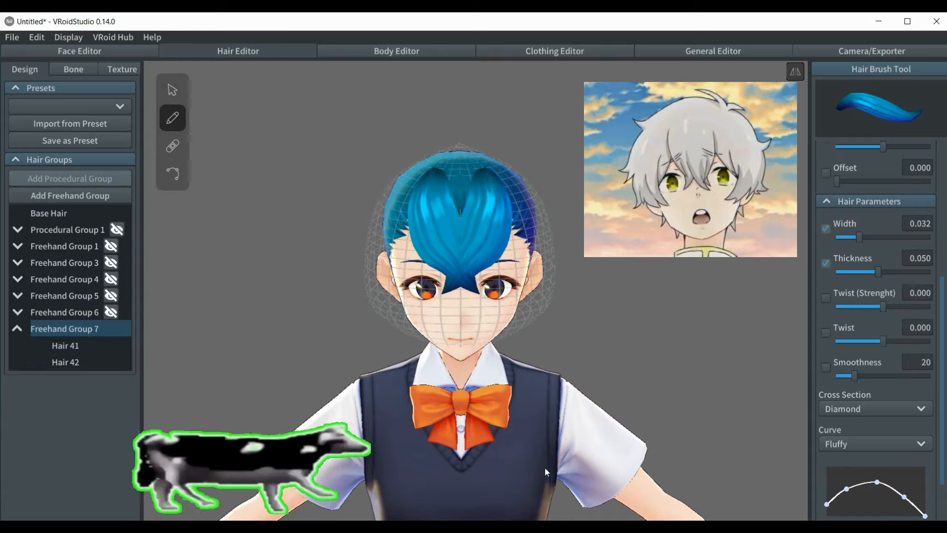
Check the enlarged reference picture in Movies & TV, return to VRoid Studio, and undo the mirrored pair of bangs in Freehand Group 7
mouse_move(563, 526)
click(565, 494)
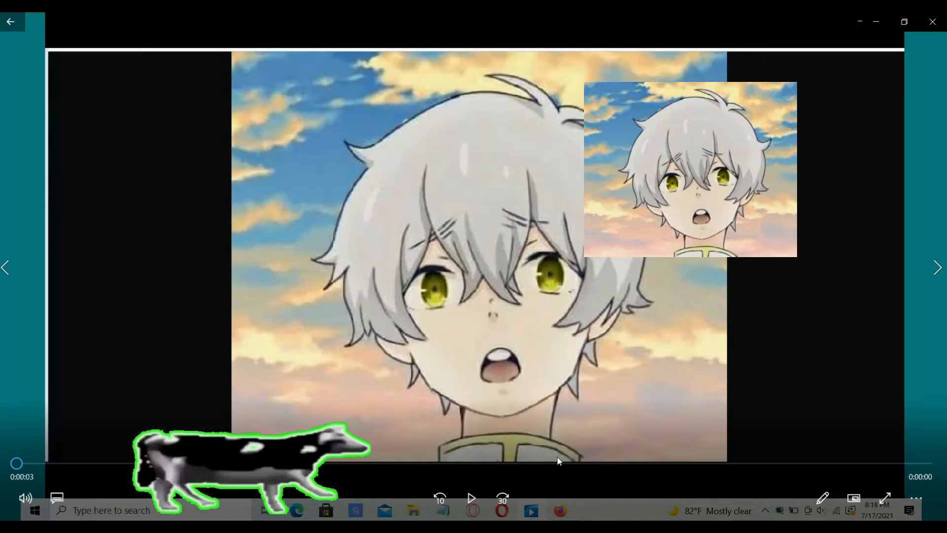
click(551, 501)
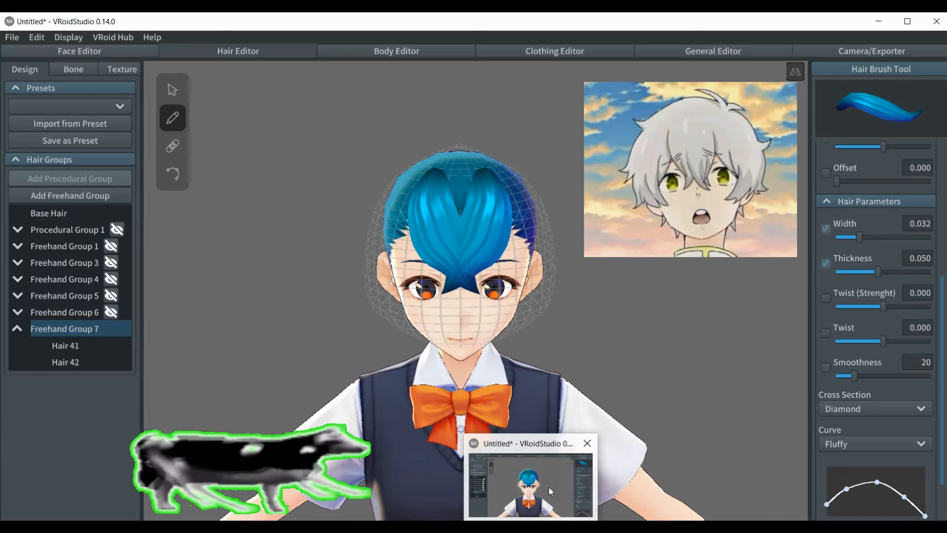
mouse_move(562, 524)
click(566, 474)
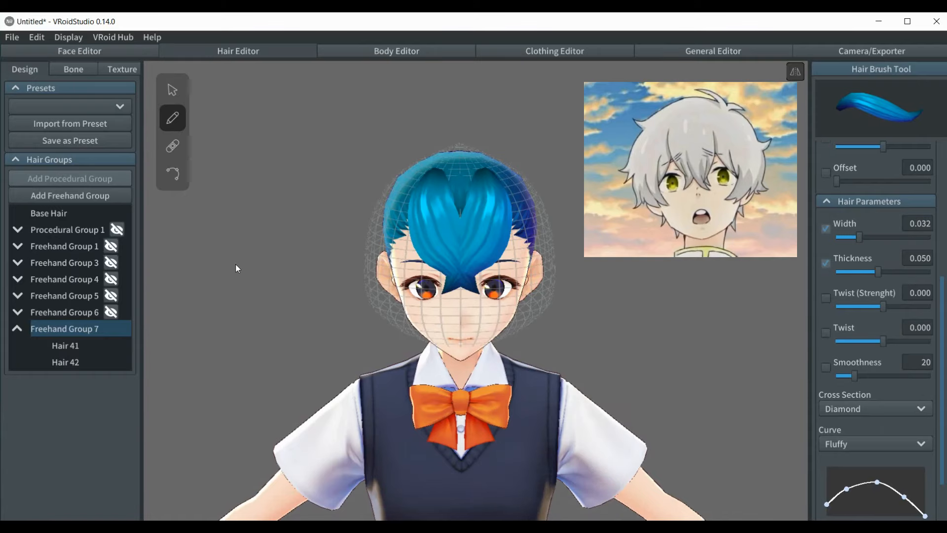
key(ctrl+z)
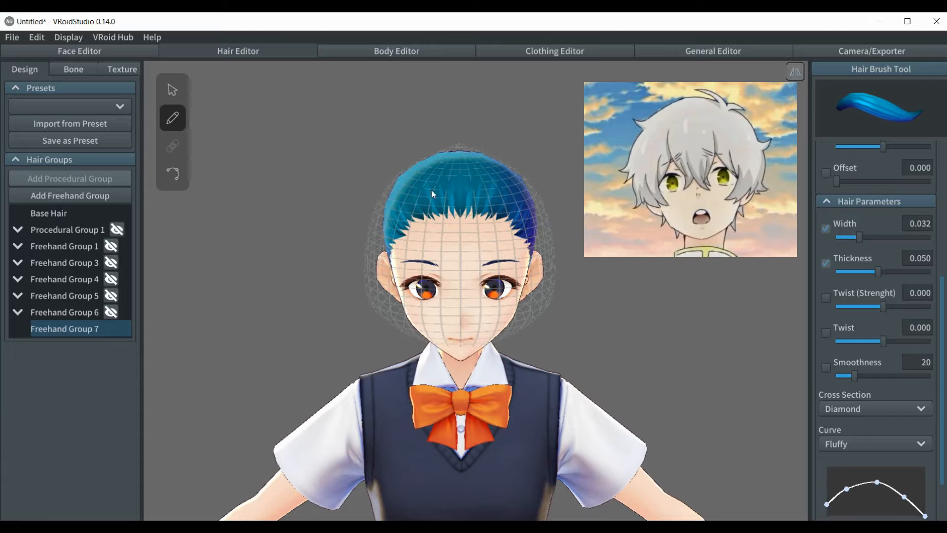
Draw three overlapping bangs in Freehand Group 7 without mirroring, running from the top of the forehead to a point between the eyes
mouse_move(441, 167)
mouse_down()
mouse_move(431, 193)
mouse_move(458, 258)
mouse_move(451, 302)
mouse_up()
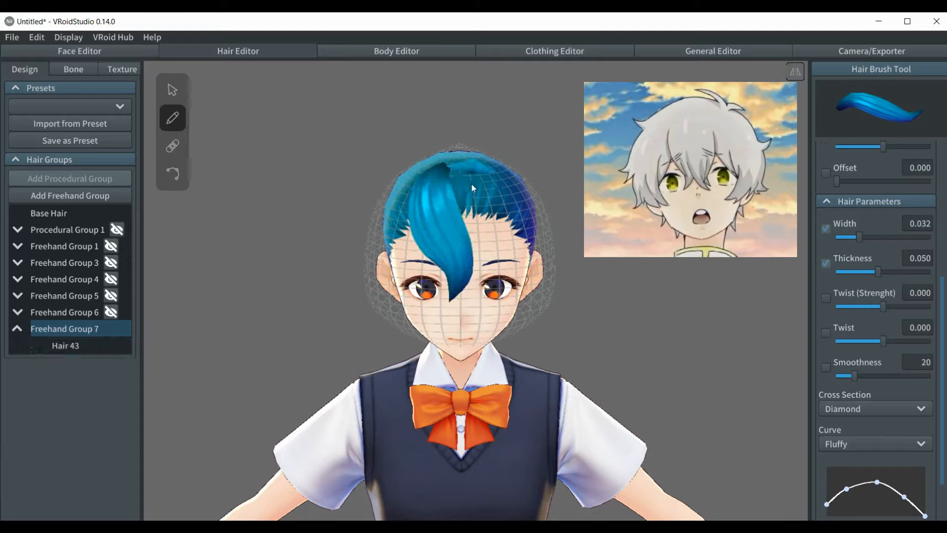
drag(472, 188, 480, 296)
drag(477, 292, 478, 291)
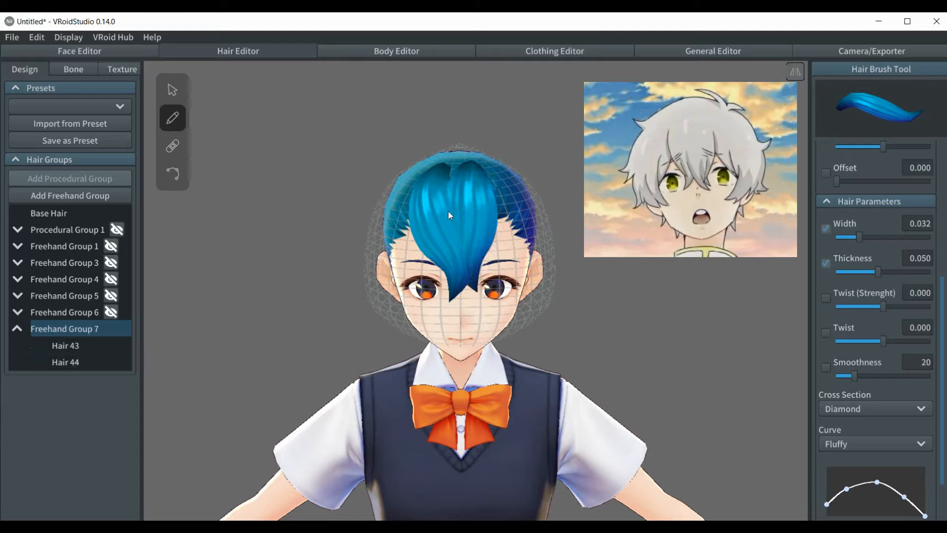
drag(452, 167, 465, 290)
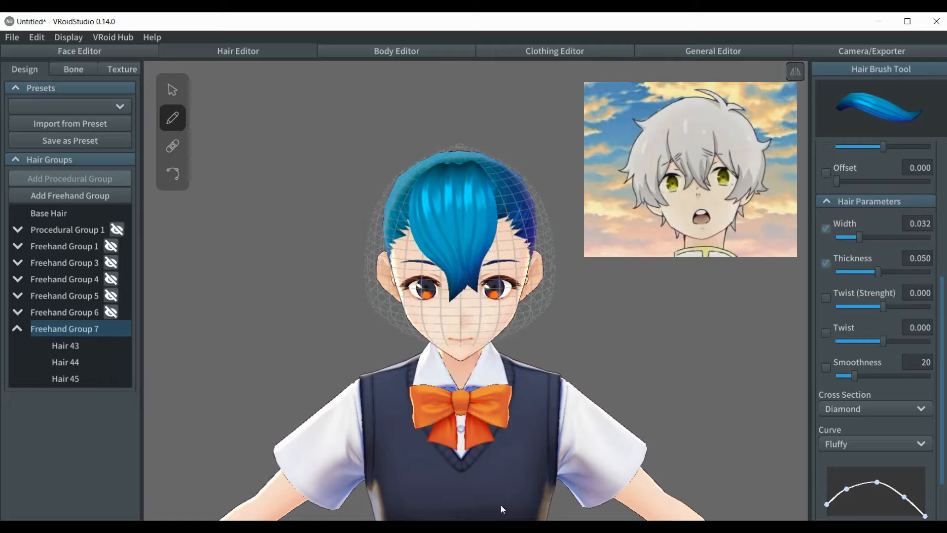
Check the reference picture, and extend Freehand Group 7's bangs over the bare side of the forehead with unmirrored strands tapering between the eyes
mouse_move(531, 510)
click(567, 476)
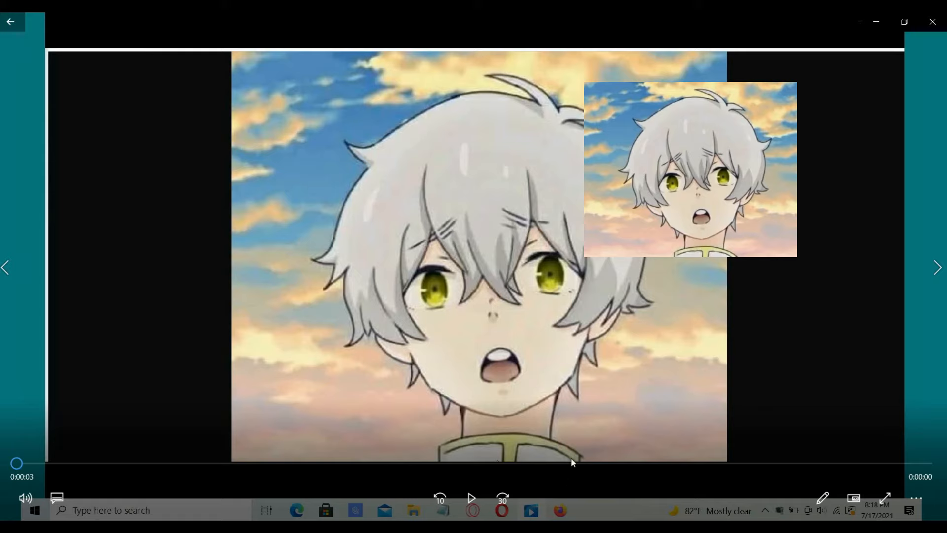
click(876, 22)
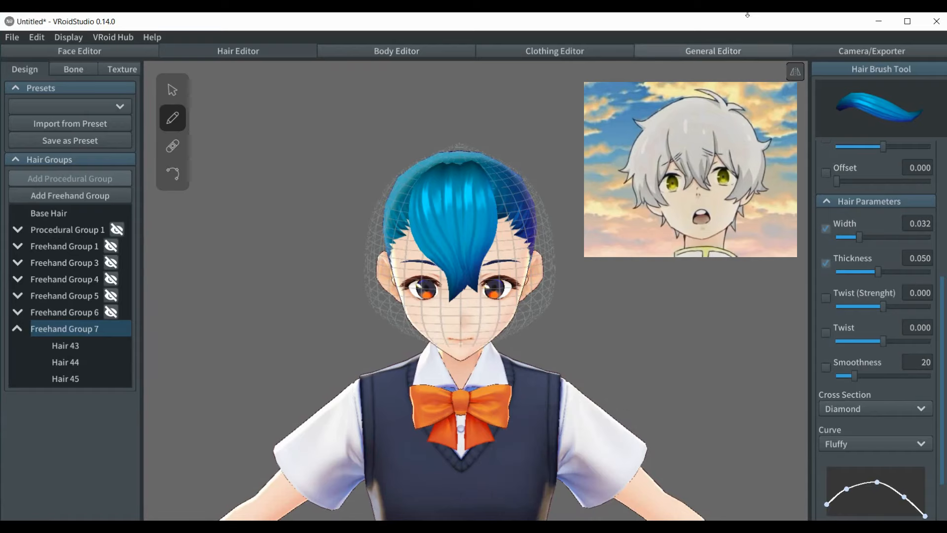
click(794, 72)
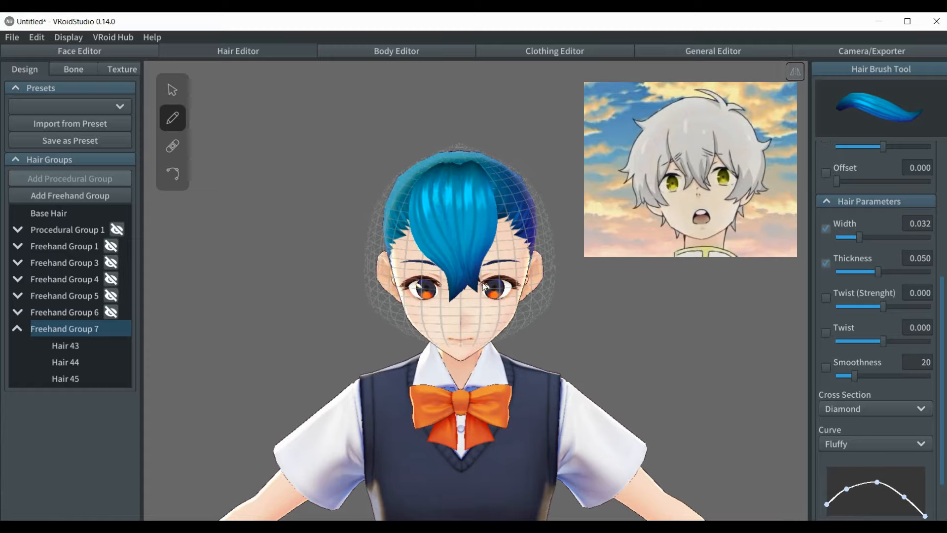
mouse_move(482, 287)
mouse_down()
mouse_move(487, 167)
mouse_move(493, 197)
mouse_move(476, 279)
mouse_up()
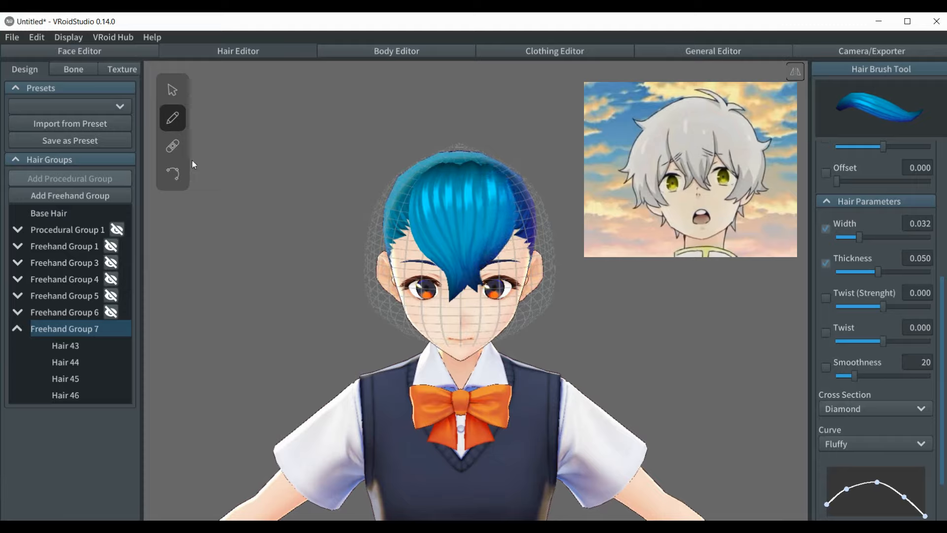
Reshape the outermost bang with its control points, lowering the points near the tip and nudging the middle point slightly outward
click(181, 181)
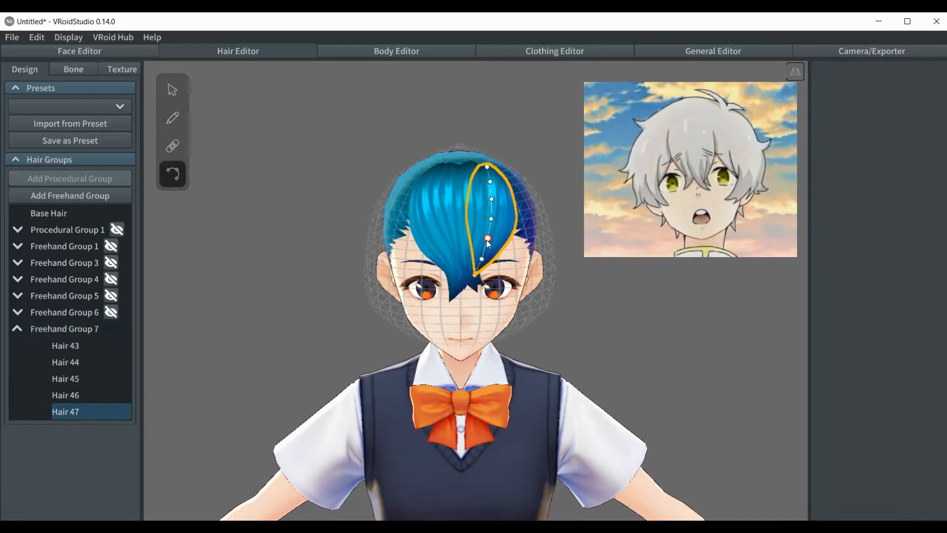
drag(486, 240, 486, 267)
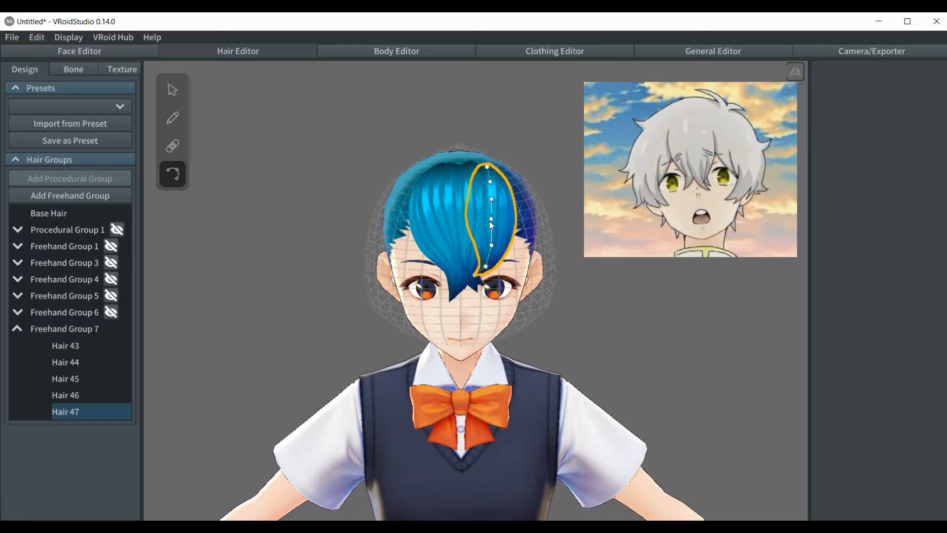
drag(491, 222, 494, 220)
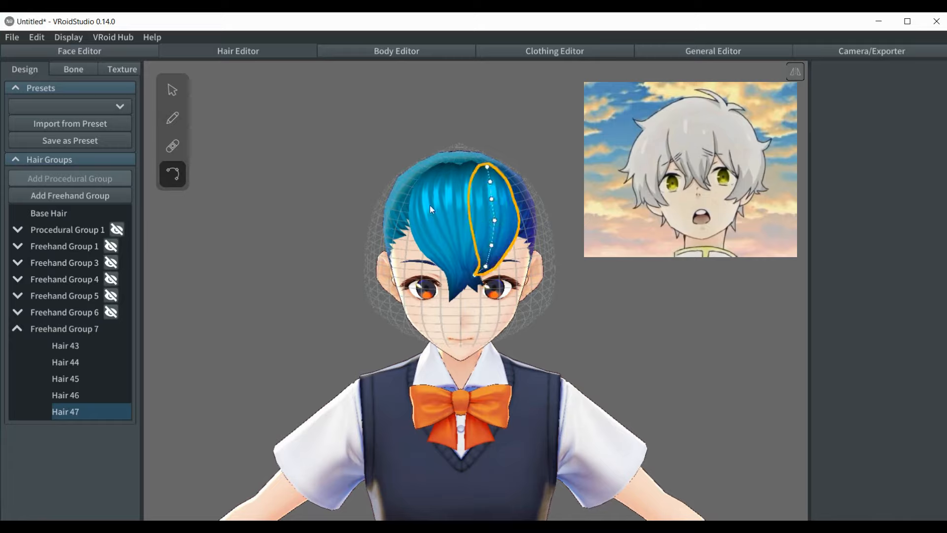
Show all hidden hair groups together with Freehand Group 7 and compare the complete hairstyle with the reference picture
click(16, 327)
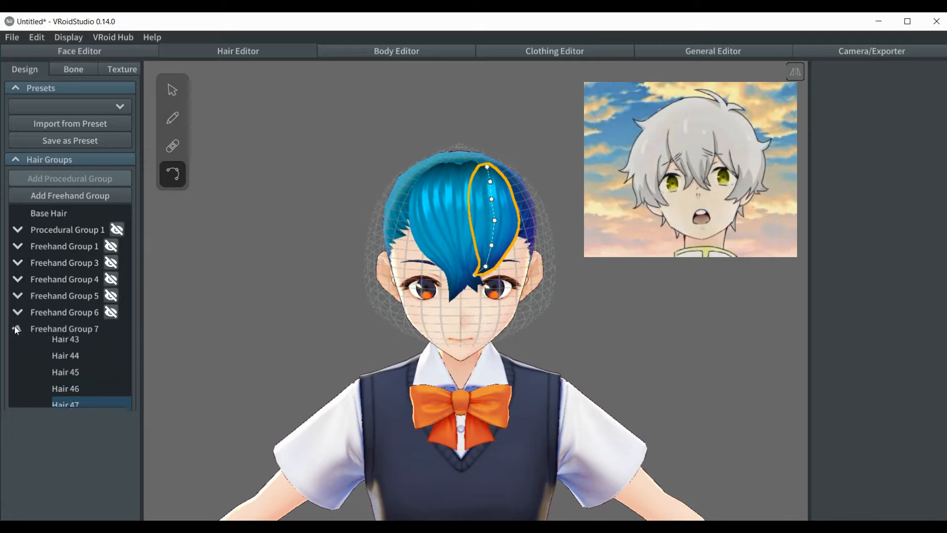
click(112, 328)
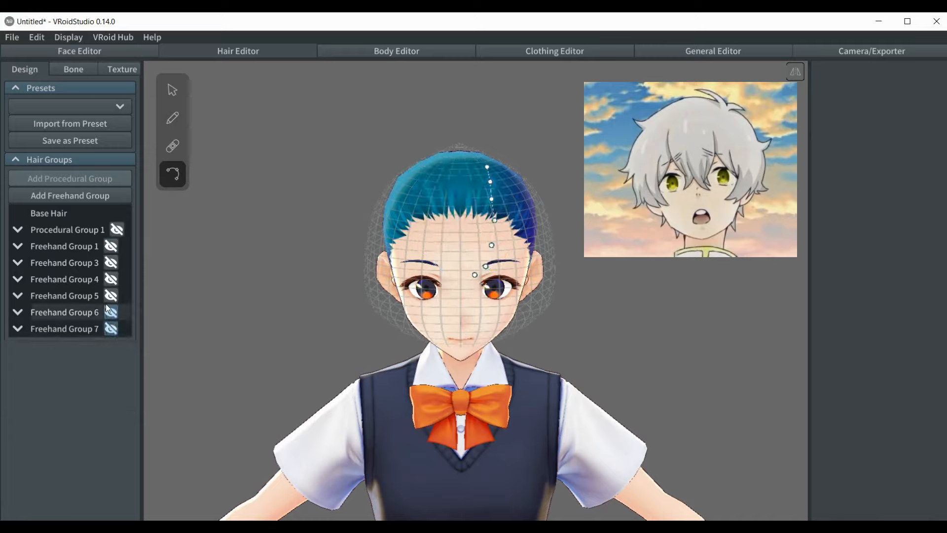
click(111, 312)
click(109, 328)
click(110, 296)
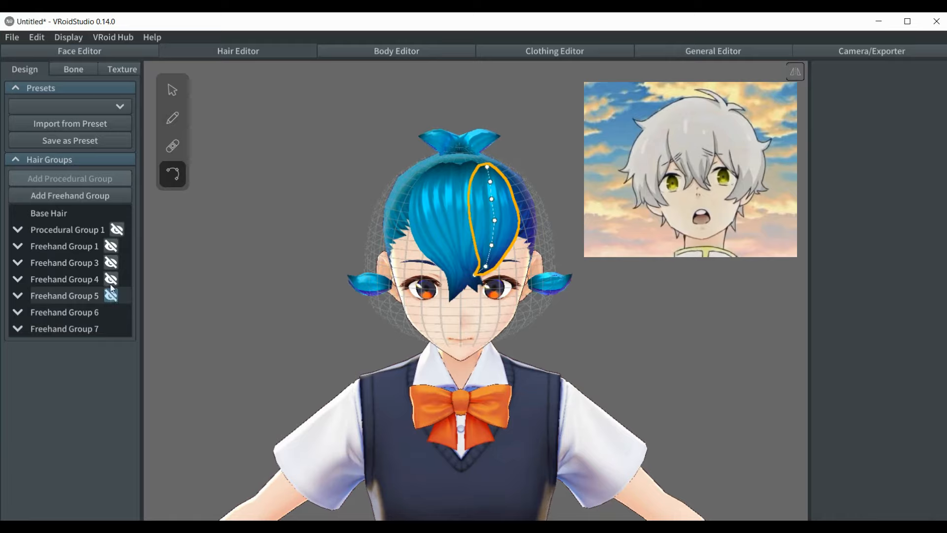
click(111, 279)
click(112, 263)
click(111, 245)
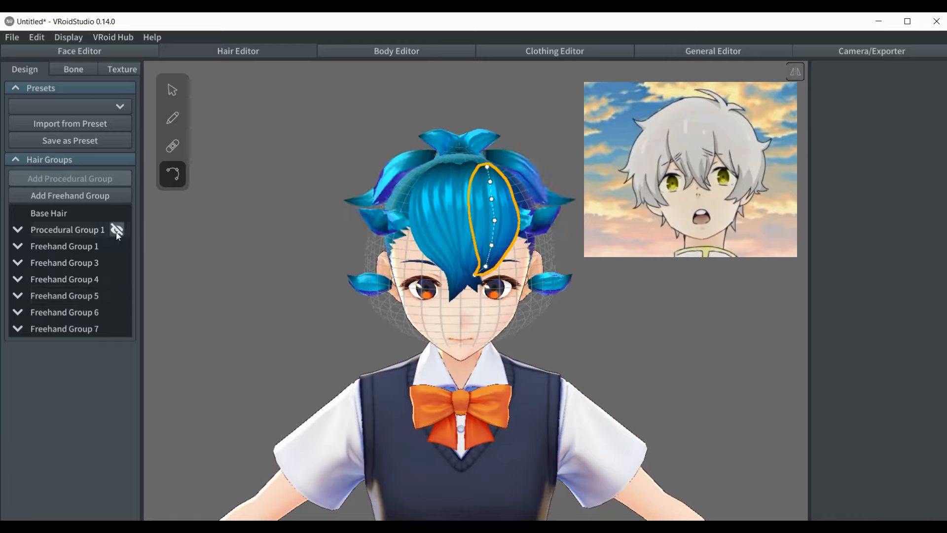
click(117, 230)
mouse_move(241, 325)
right_down()
mouse_move(240, 317)
mouse_move(166, 319)
mouse_move(248, 324)
right_up()
mouse_move(531, 513)
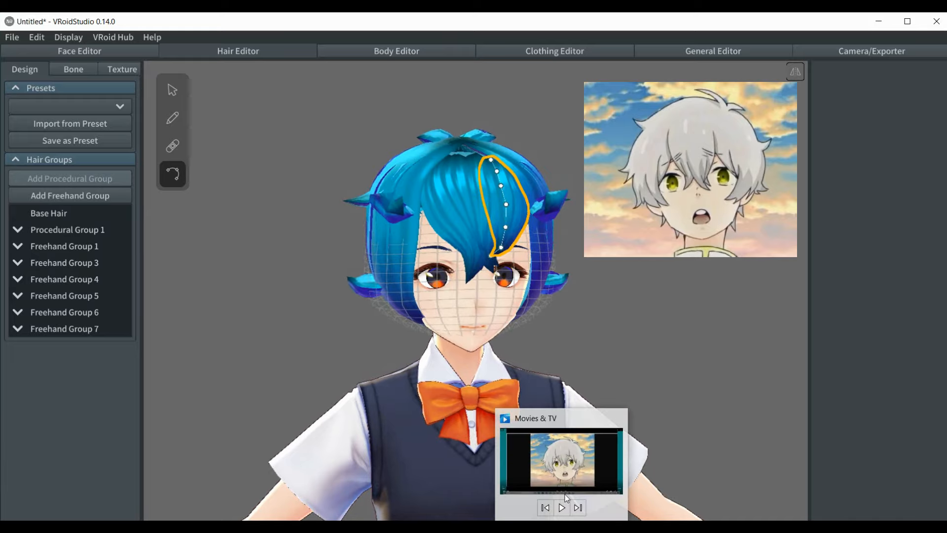
click(565, 488)
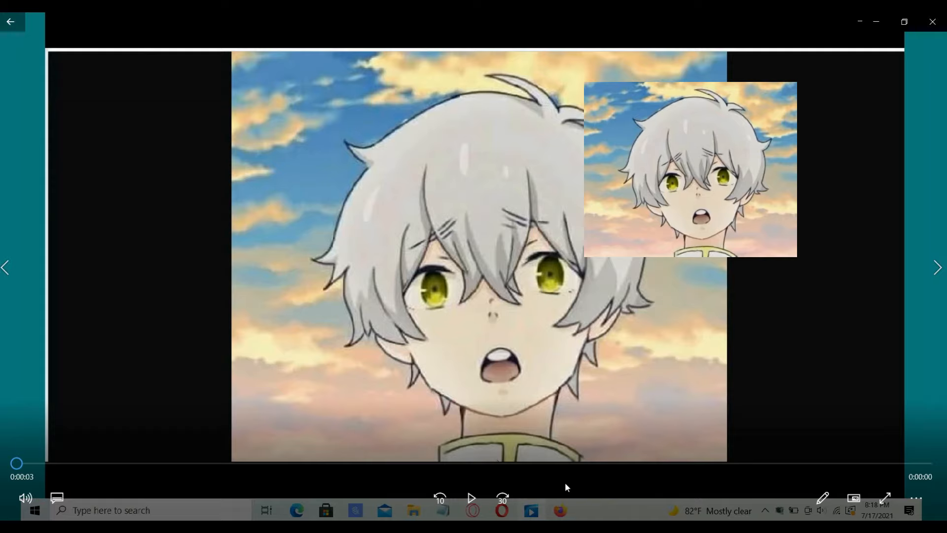
key(alt+Tab)
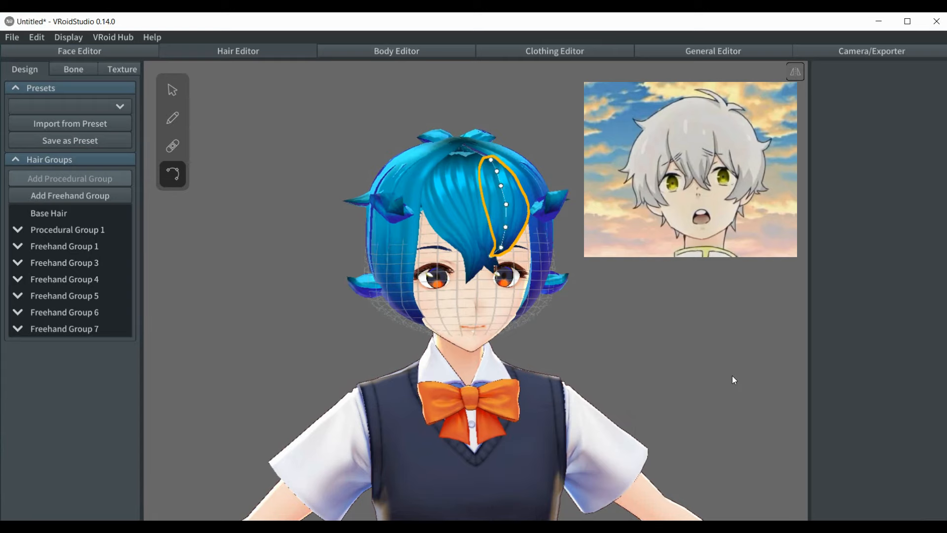
right_drag(279, 266, 272, 265)
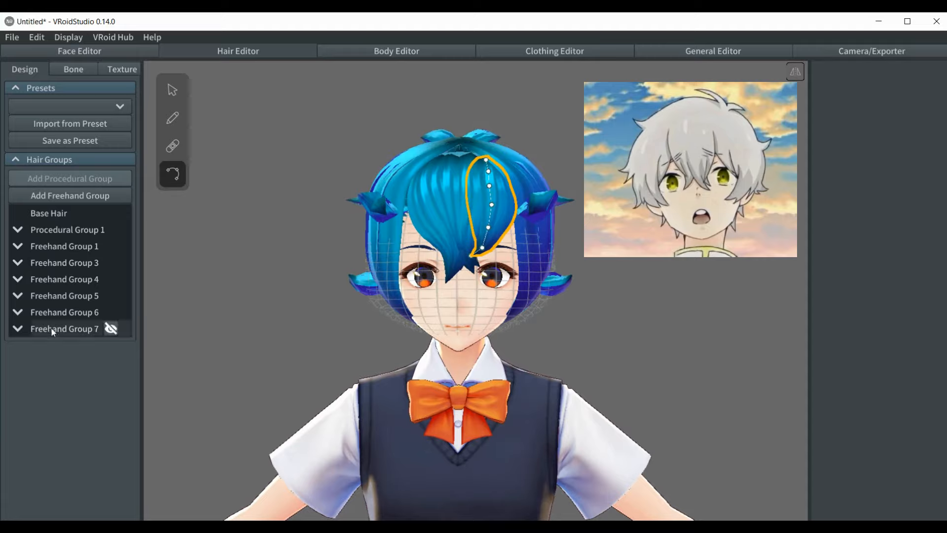
Duplicate Freehand Group 7 and hide every other hair group, including the original, so only the copy is shown
click(117, 230)
click(111, 246)
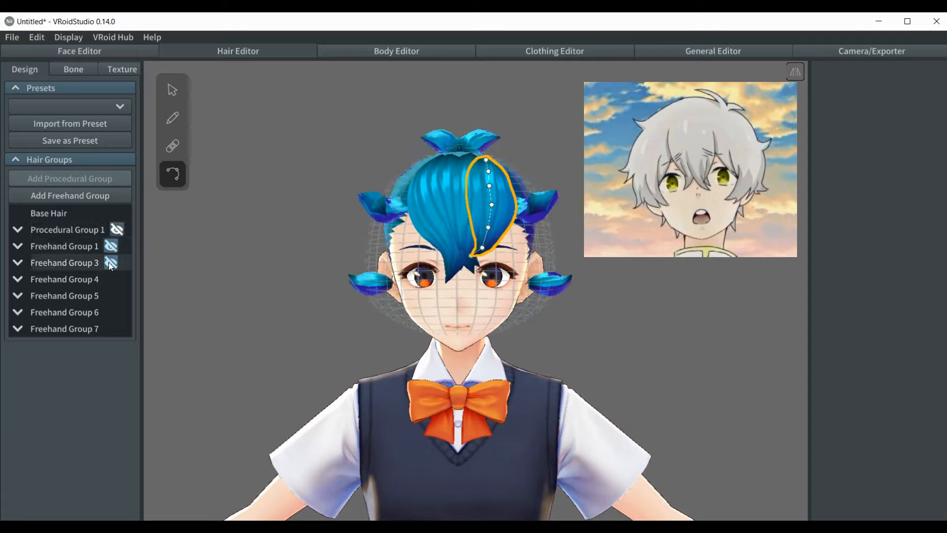
click(111, 262)
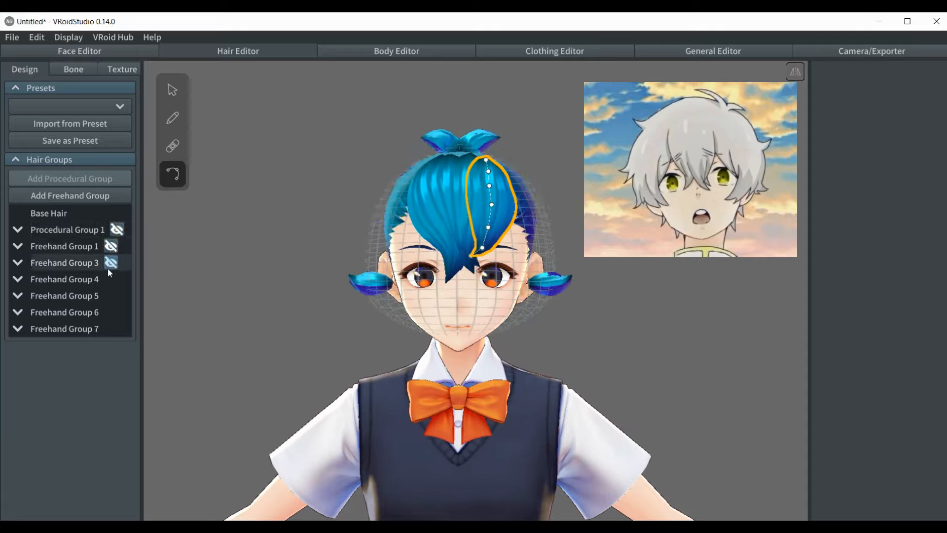
click(110, 297)
right_click(74, 326)
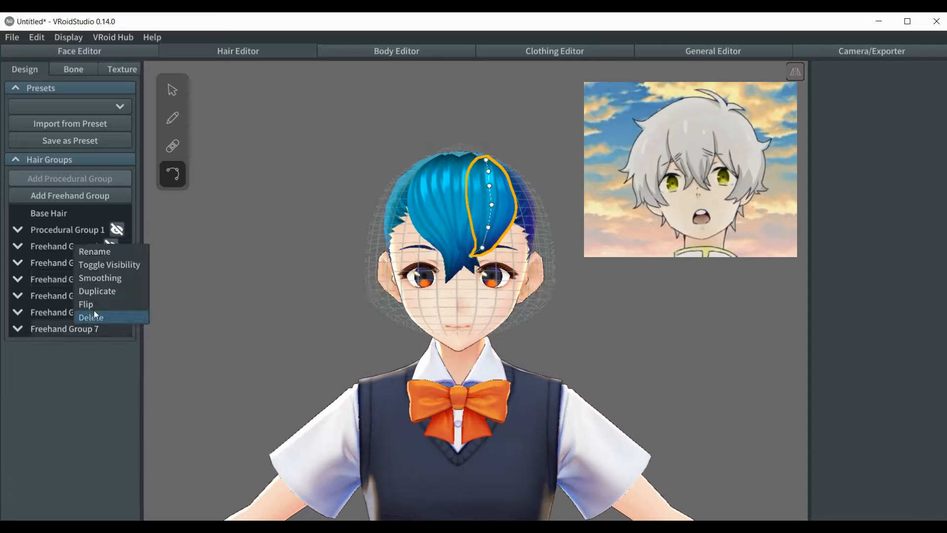
click(101, 291)
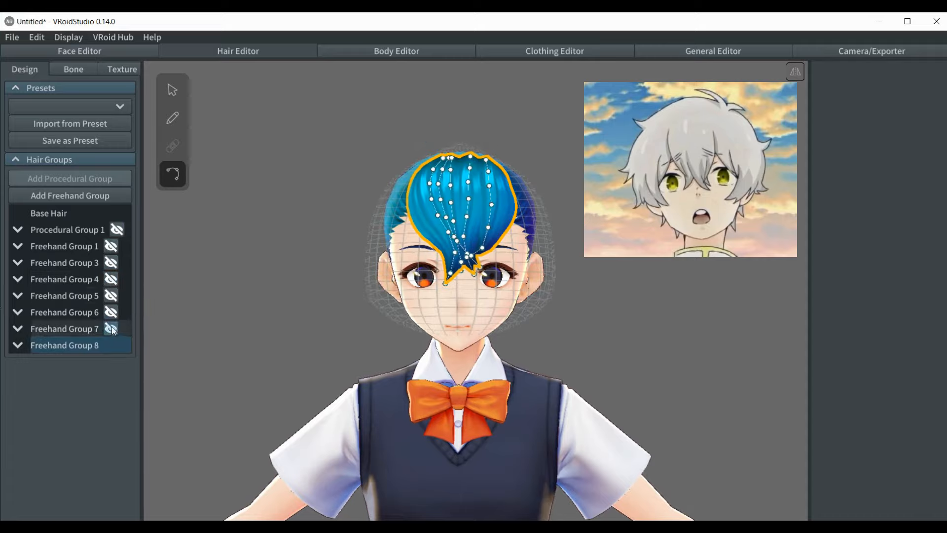
Delete all five hair strands from Freehand Group 8, keeping the group itself with its guide mesh
click(18, 345)
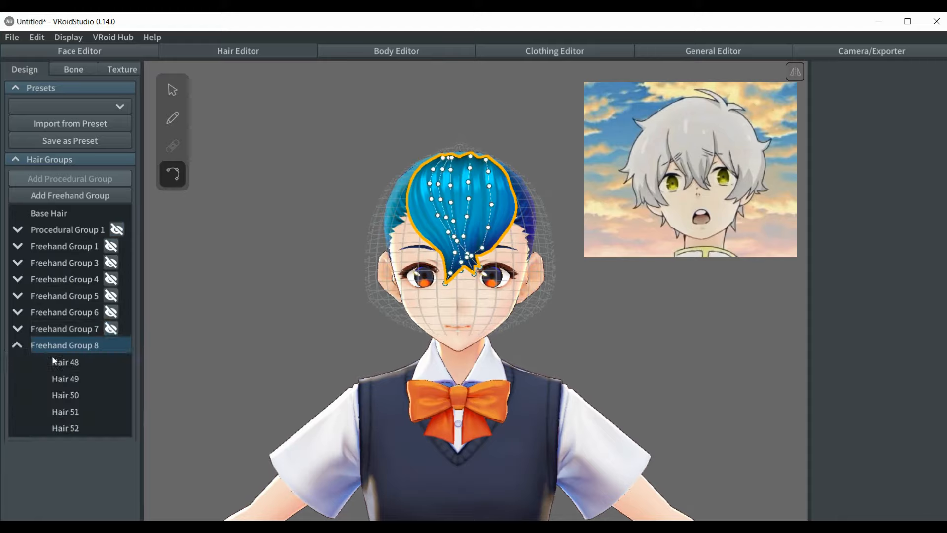
right_click(54, 362)
click(83, 361)
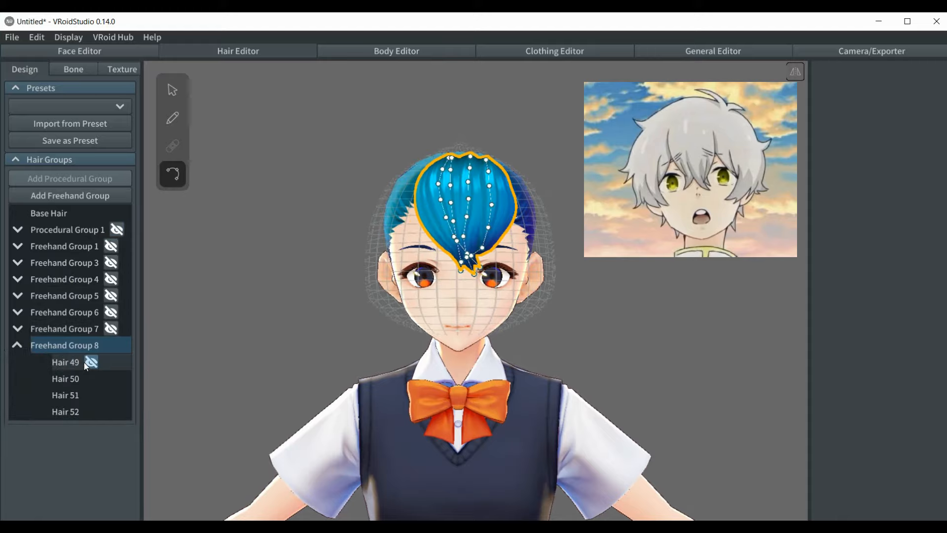
right_click(73, 363)
click(90, 358)
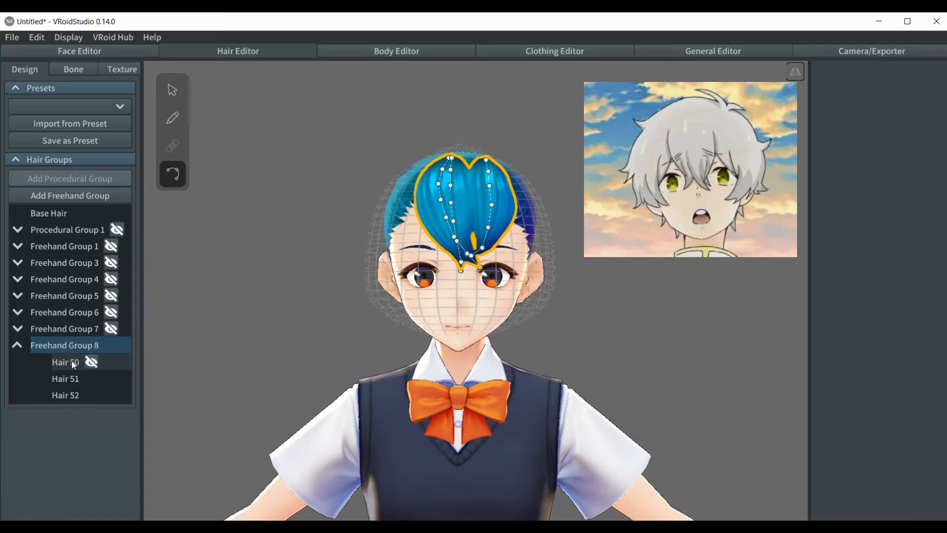
right_click(72, 360)
click(89, 358)
right_click(74, 361)
click(84, 358)
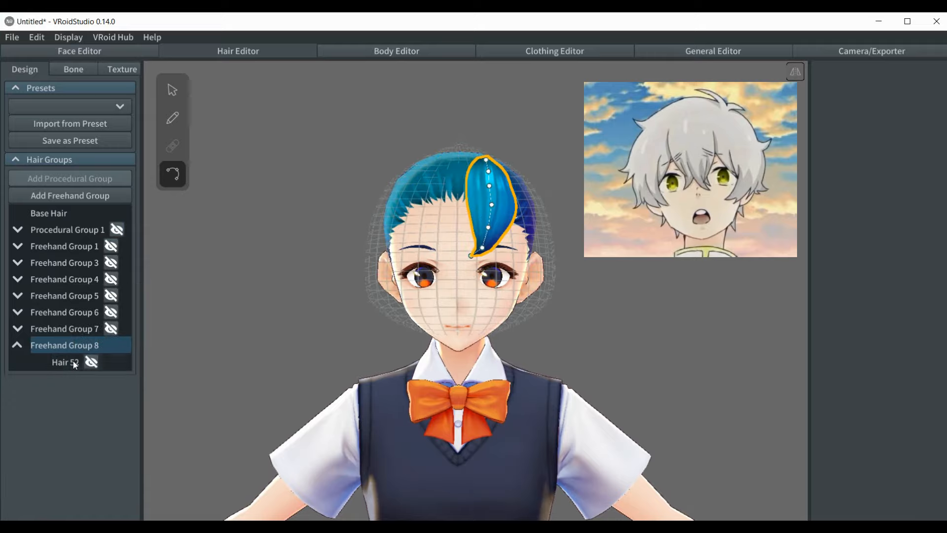
right_click(74, 363)
click(73, 362)
right_click(72, 360)
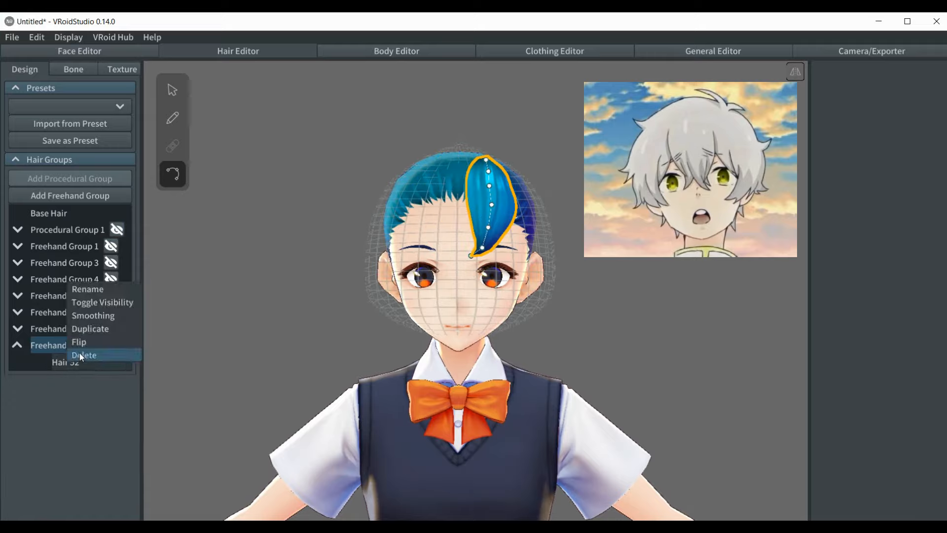
click(81, 356)
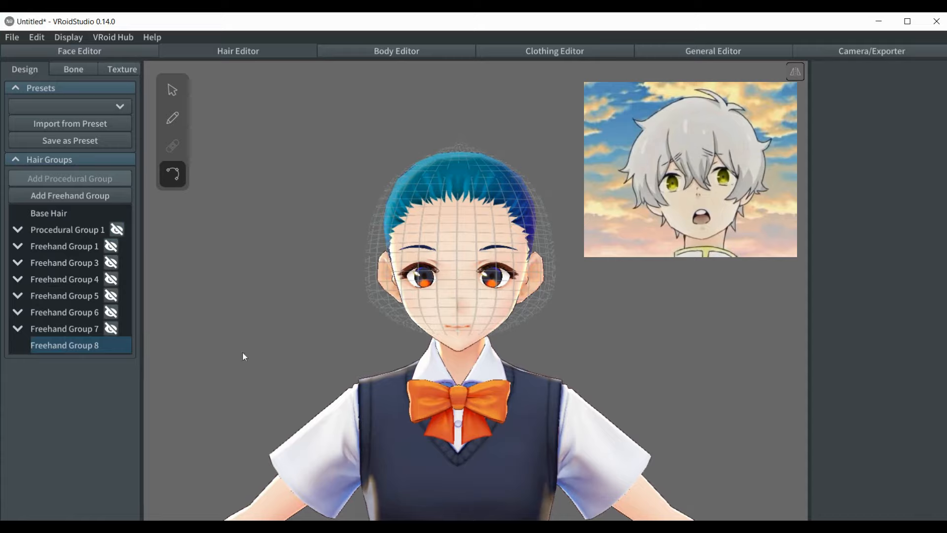
Turn on mirroring and draw three overlapping pairs of side bangs in Freehand Group 8, sweeping from the top of the head to the cheeks
click(173, 118)
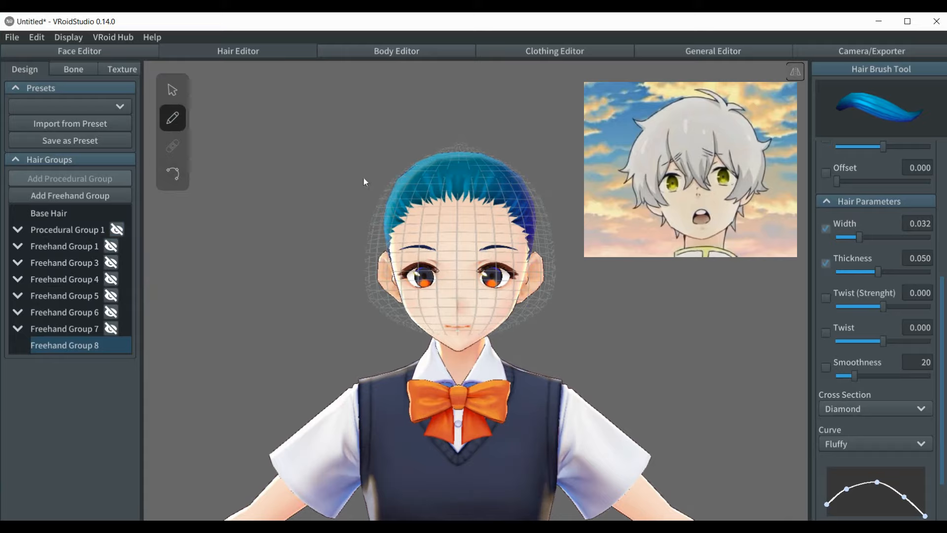
click(795, 70)
right_drag(592, 316, 563, 316)
right_drag(537, 148, 541, 148)
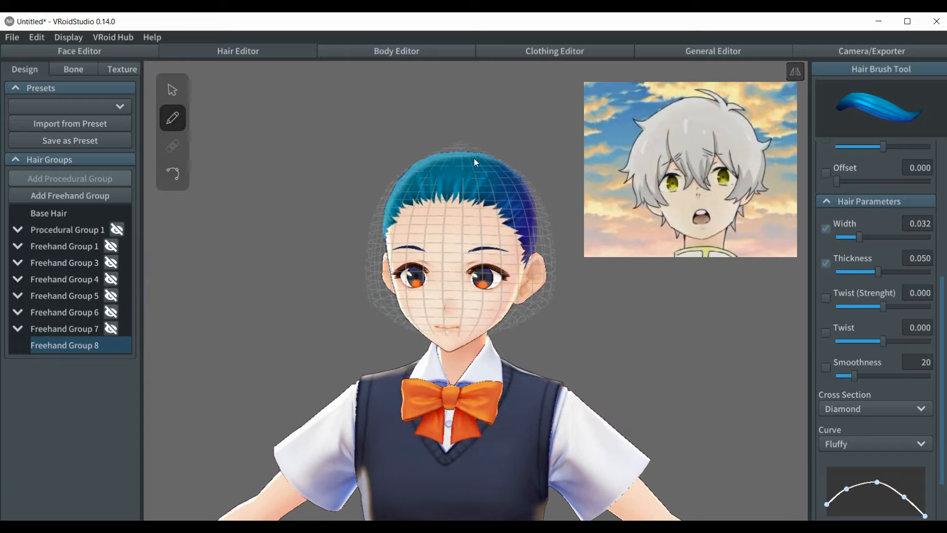
mouse_move(474, 159)
mouse_down()
mouse_move(521, 244)
mouse_move(495, 309)
mouse_up()
right_drag(567, 267, 551, 277)
mouse_move(478, 177)
mouse_down()
mouse_move(475, 253)
mouse_move(440, 328)
mouse_up()
mouse_move(479, 172)
mouse_down()
mouse_move(492, 238)
mouse_move(473, 314)
mouse_move(452, 331)
mouse_up()
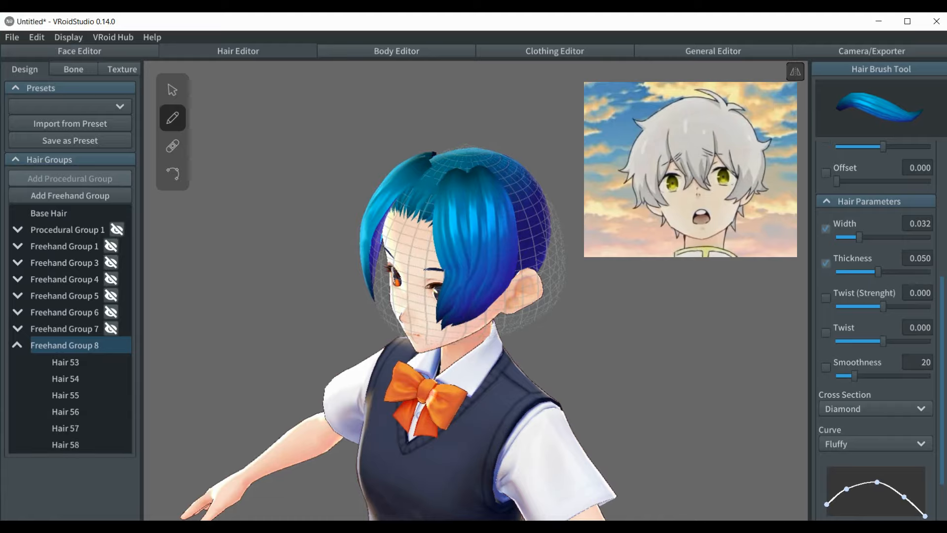
Check the enlarged reference picture and draw six more mirrored pairs of strands in Freehand Group 8, covering the sides back past the ears
click(561, 461)
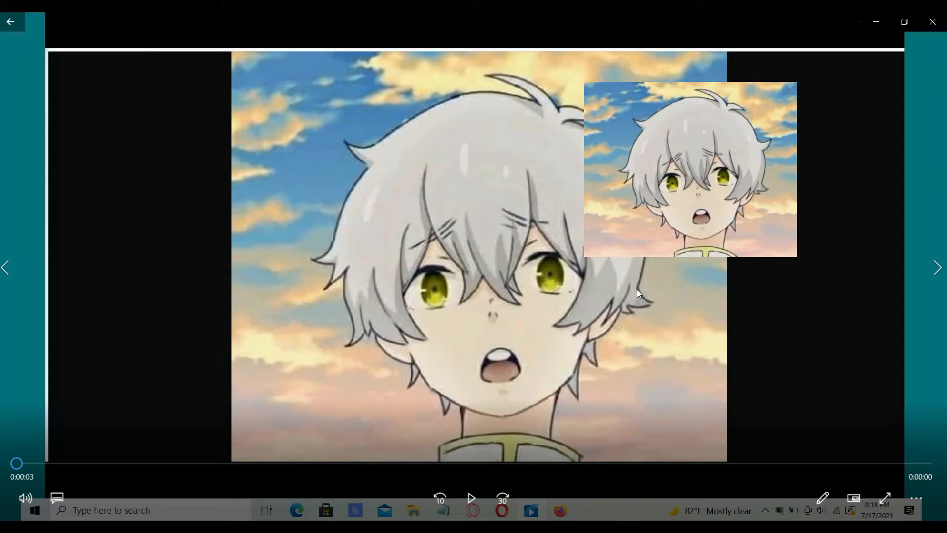
key(alt+Tab)
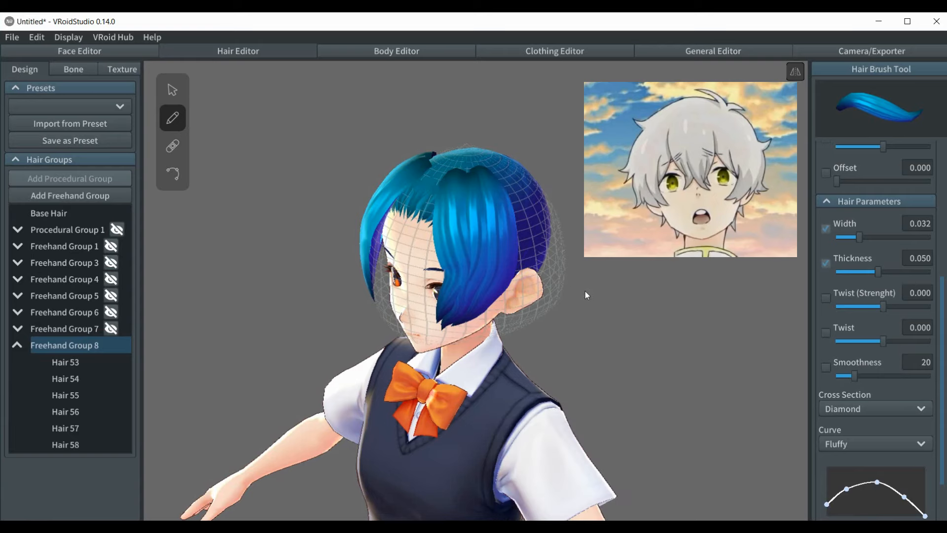
right_drag(585, 291, 571, 291)
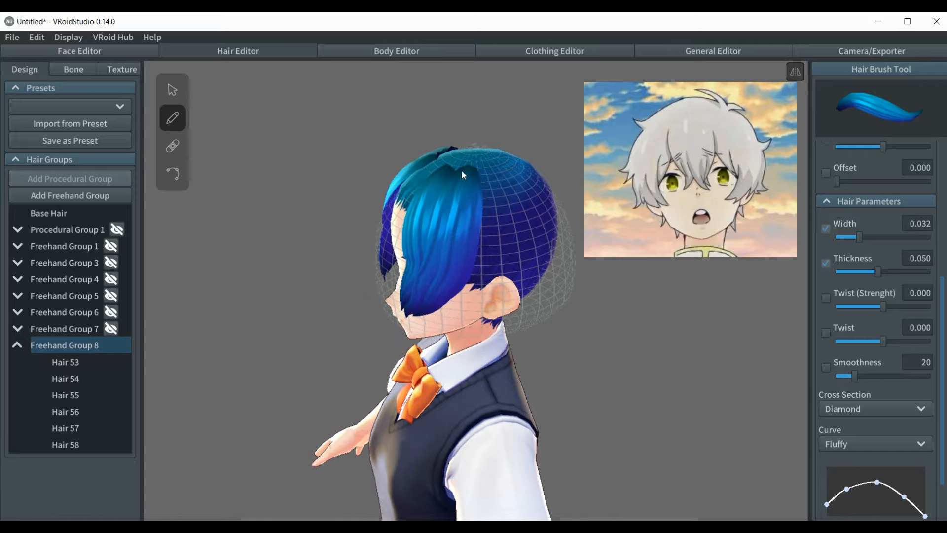
drag(463, 174, 431, 321)
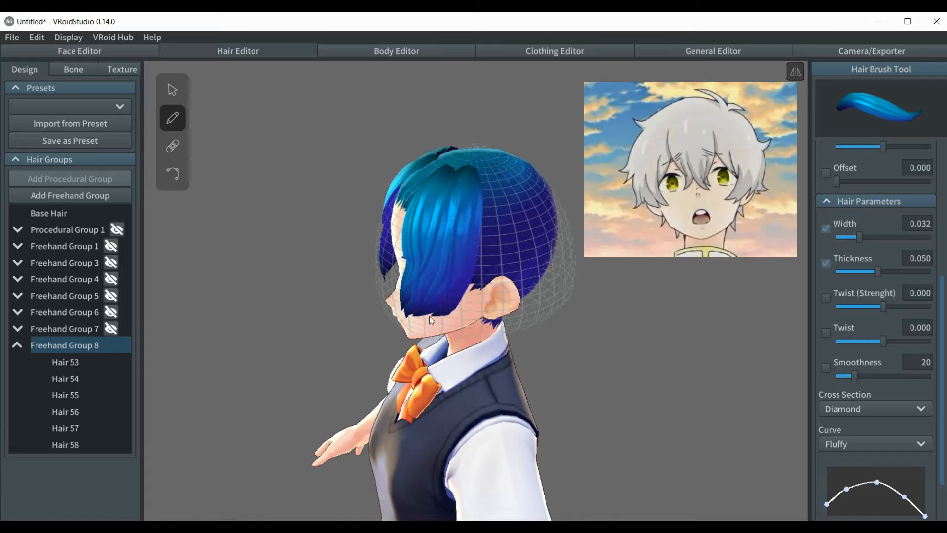
mouse_move(478, 170)
mouse_down()
mouse_move(478, 250)
mouse_move(457, 321)
mouse_up()
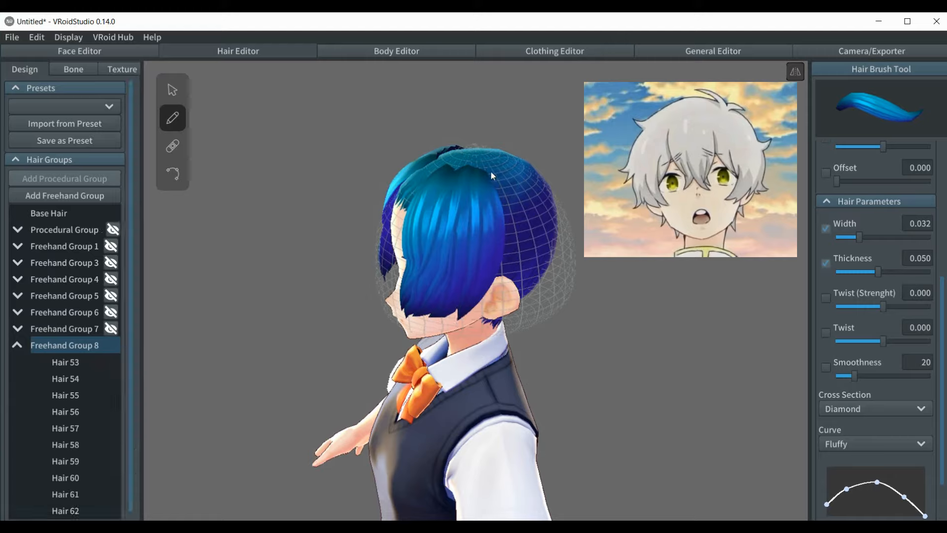
drag(493, 175, 476, 316)
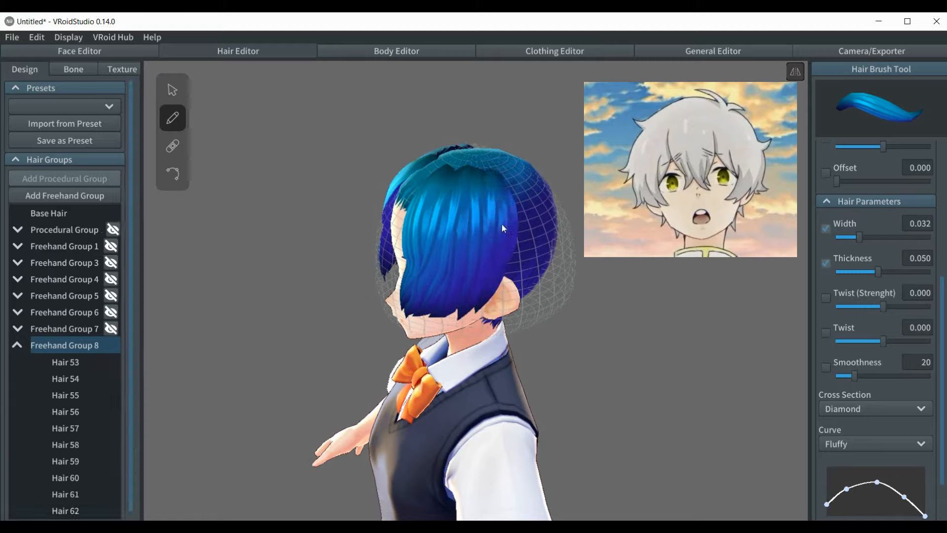
drag(504, 180, 527, 304)
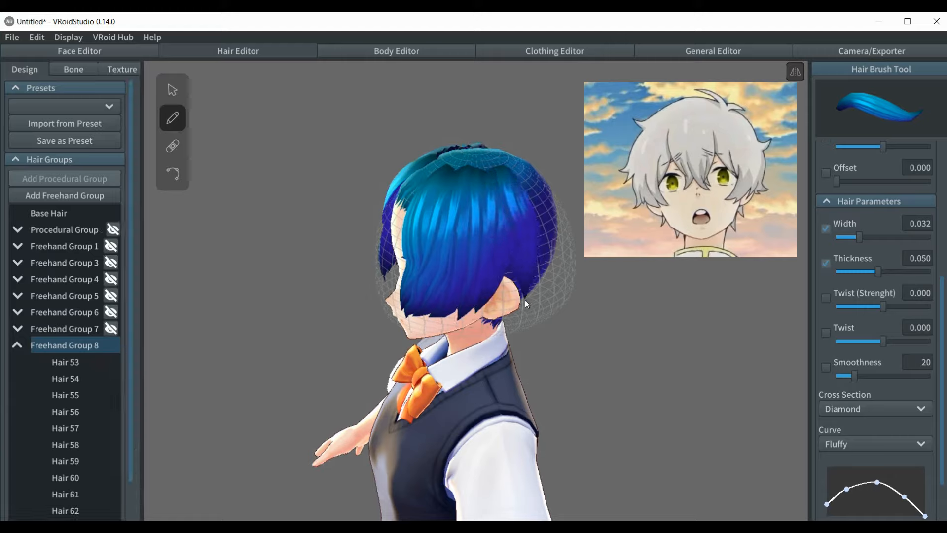
mouse_move(495, 168)
mouse_down()
mouse_move(504, 213)
mouse_move(500, 313)
mouse_up()
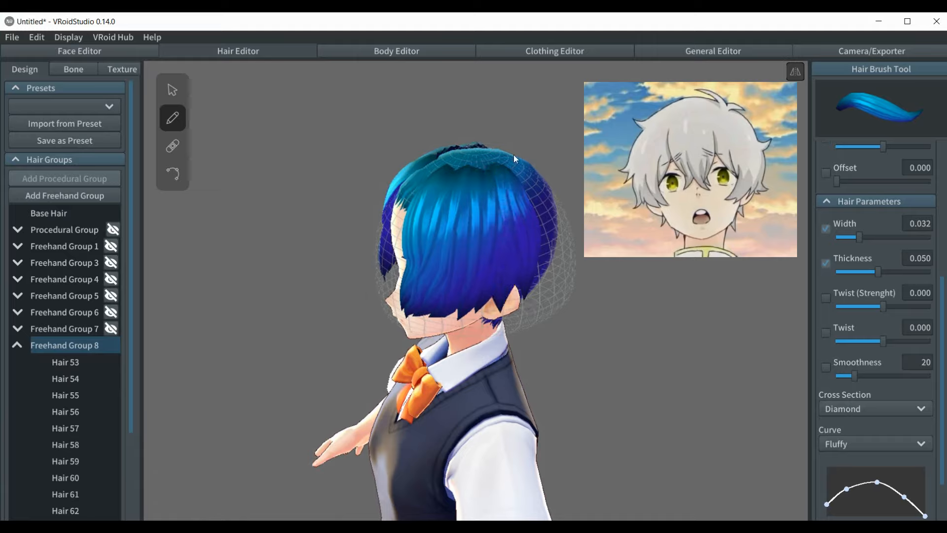
drag(487, 164, 516, 305)
Collapse Freehand Group 8 and show all the hidden hair groups, from Freehand Group 7 up to Procedural Group 1
right_drag(292, 301, 327, 293)
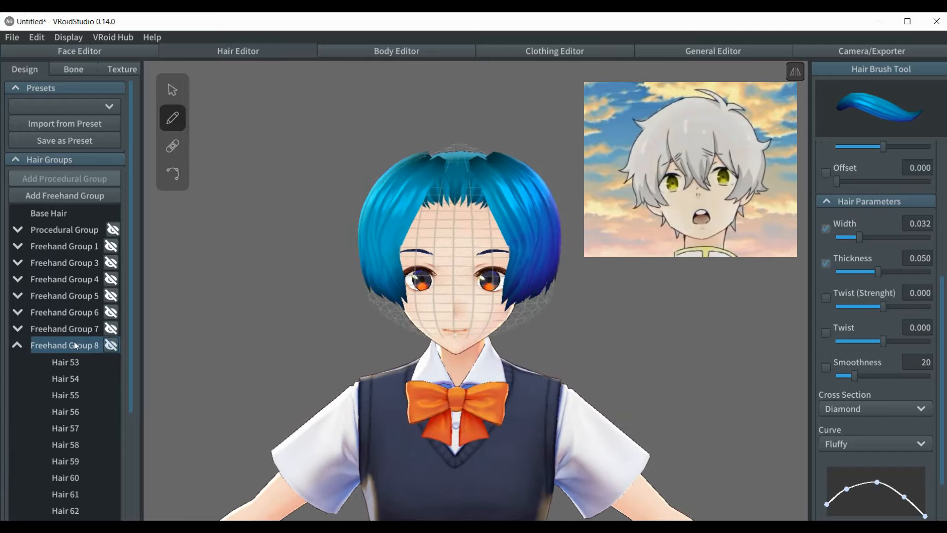
click(17, 346)
click(109, 329)
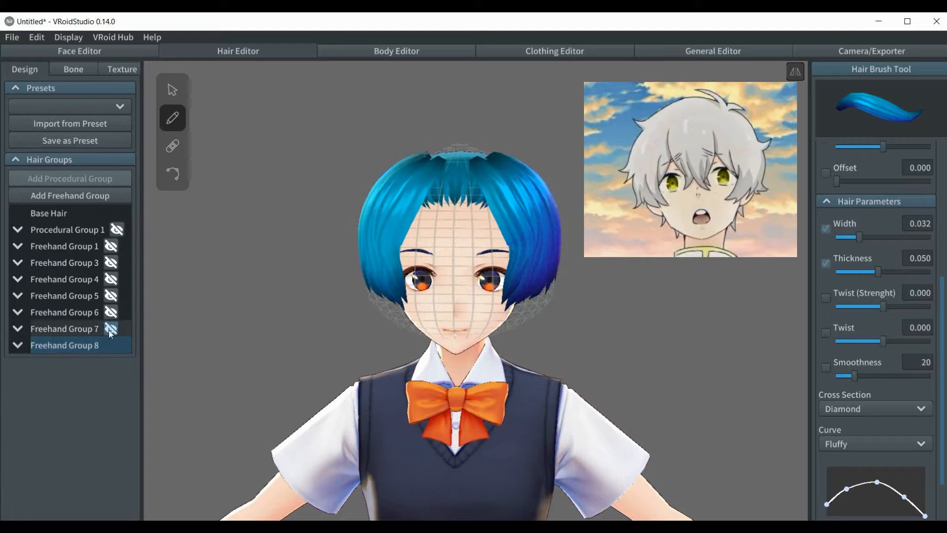
click(109, 313)
click(111, 296)
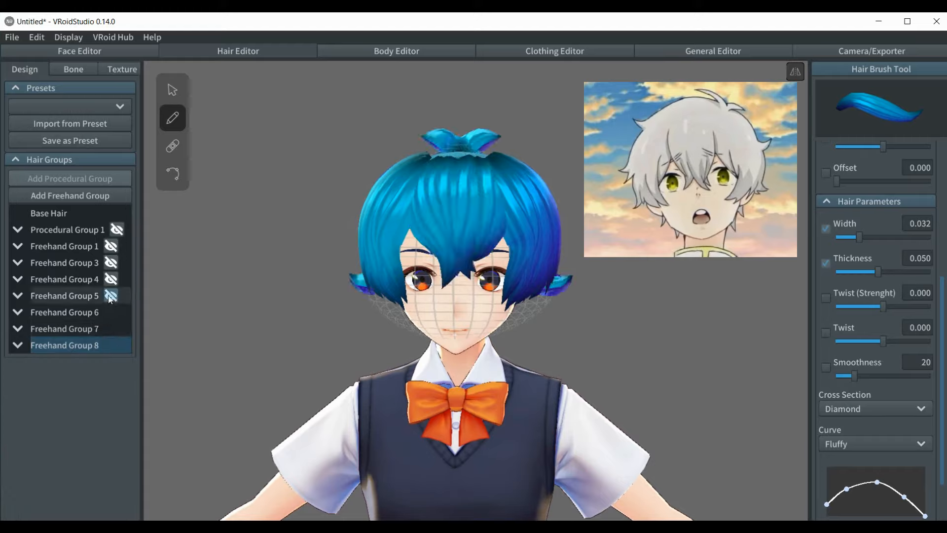
click(111, 279)
click(109, 263)
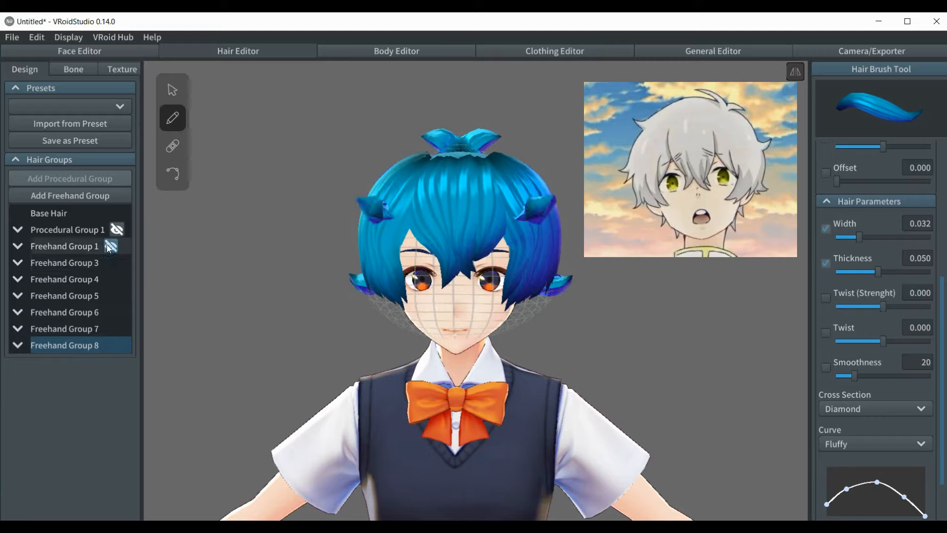
click(111, 247)
click(118, 229)
click(118, 229)
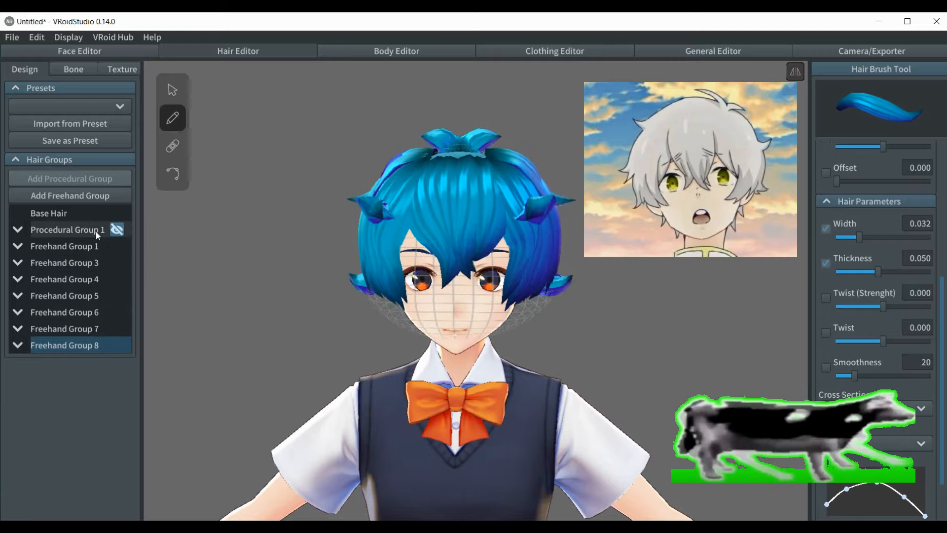
click(117, 228)
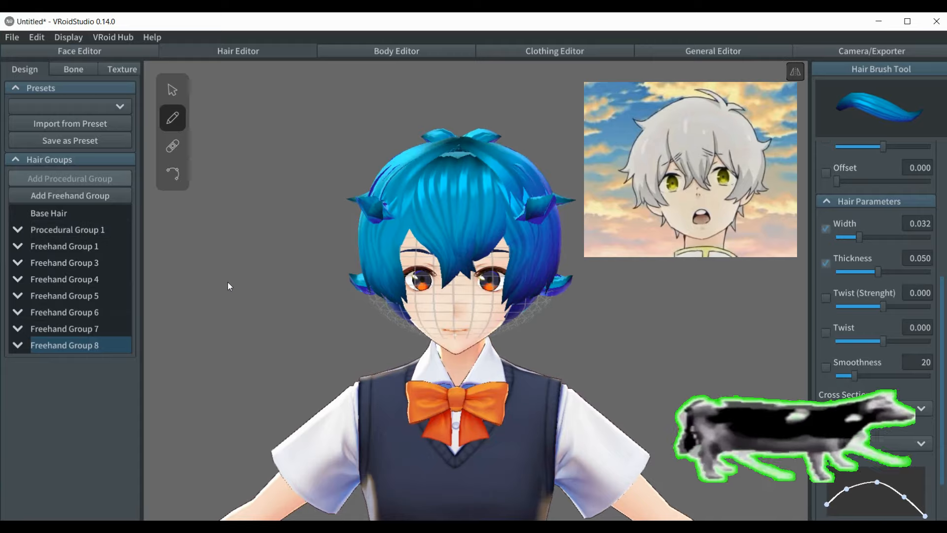
Compare the front of the complete hairstyle with the enlarged reference picture
mouse_move(227, 282)
right_down()
mouse_move(313, 286)
mouse_move(199, 282)
mouse_move(234, 283)
right_up()
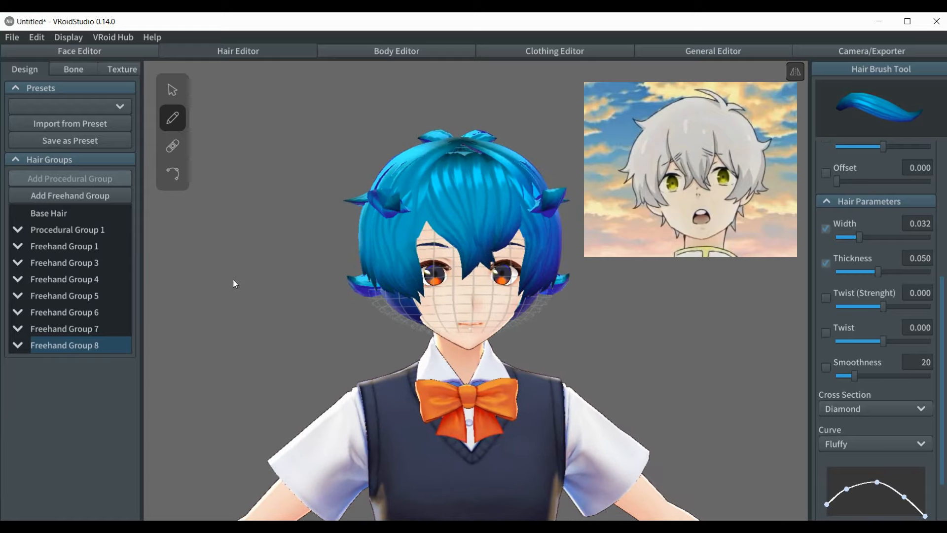
click(572, 486)
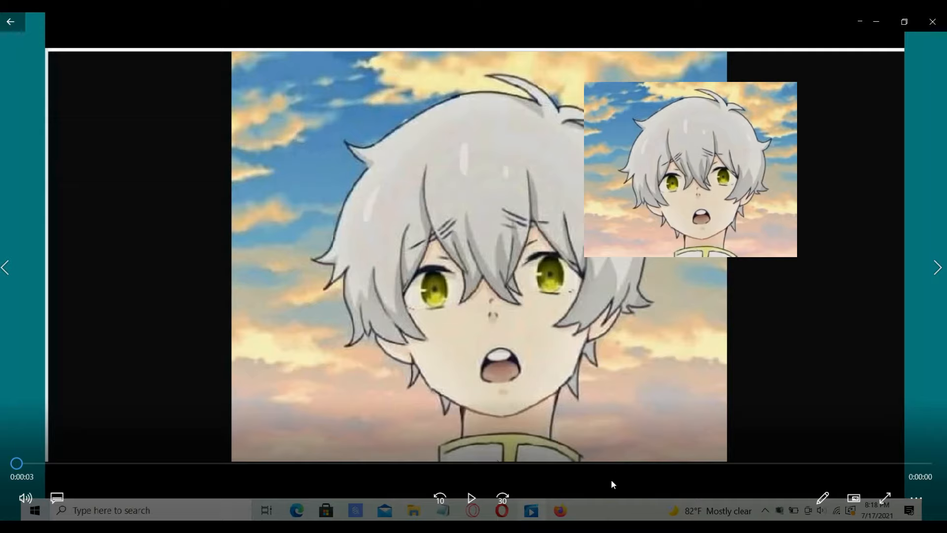
click(531, 511)
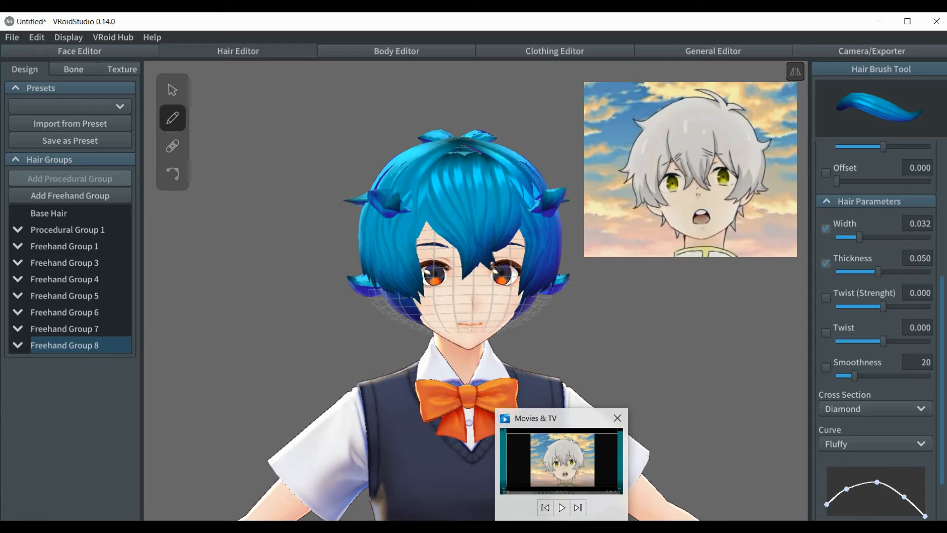
click(556, 471)
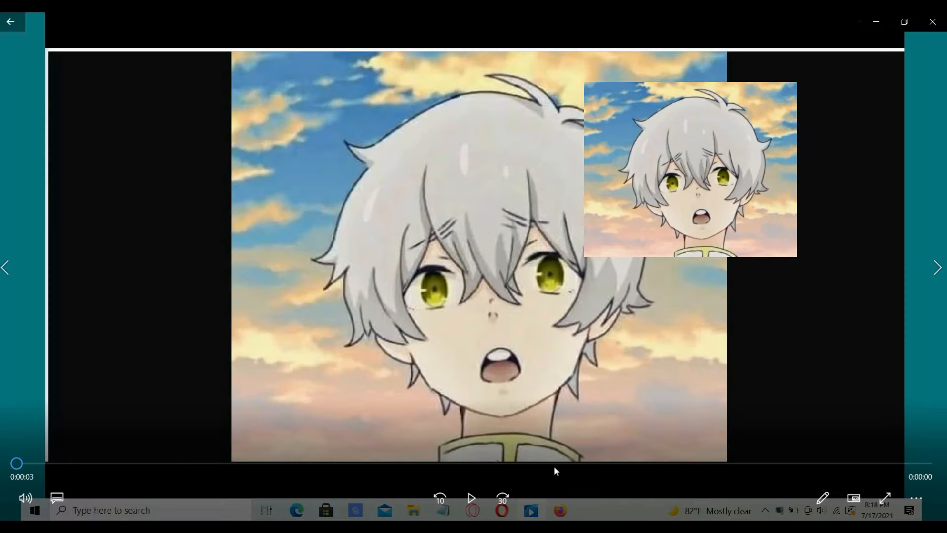
click(562, 522)
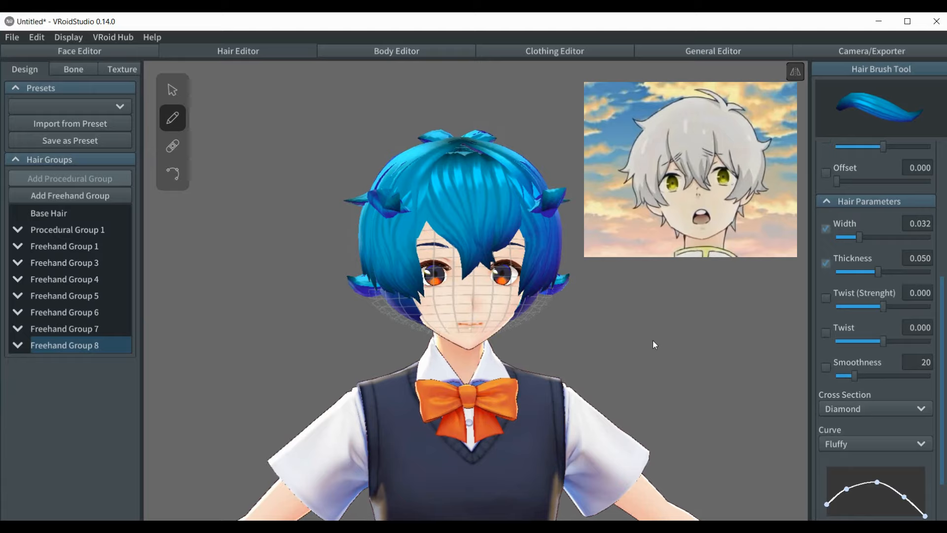
right_drag(653, 340, 622, 341)
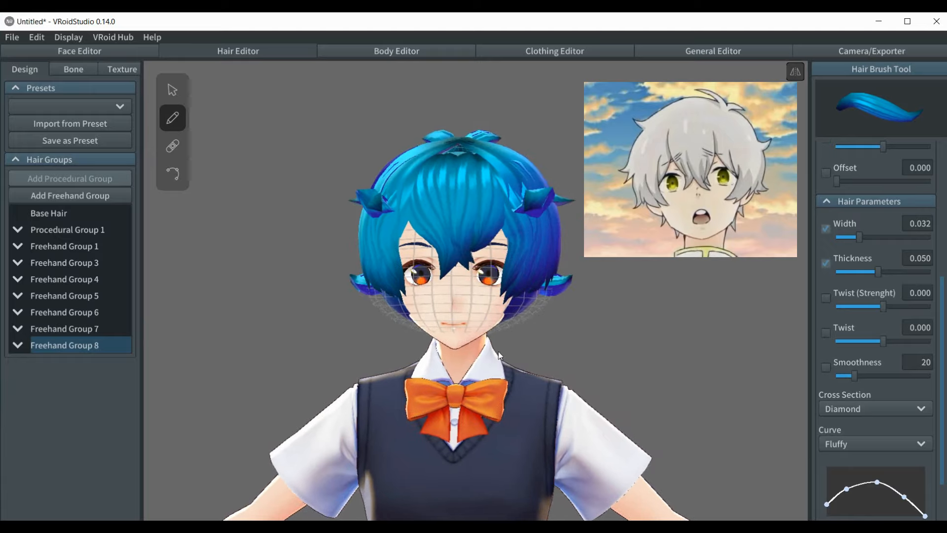
Duplicate Freehand Group 8 and hide every other hair group except Freehand Group 7, so only the copy and the front bangs are shown
right_click(66, 347)
click(86, 315)
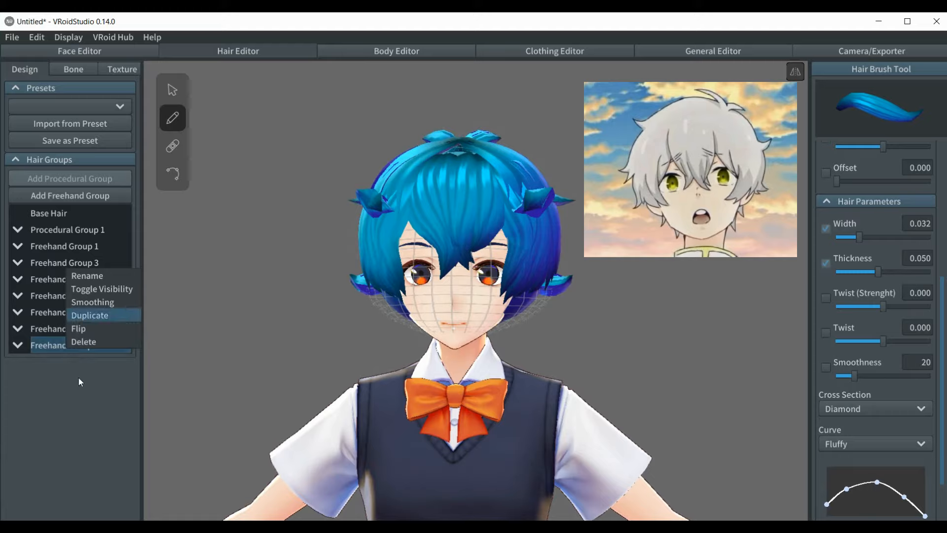
click(117, 233)
click(111, 245)
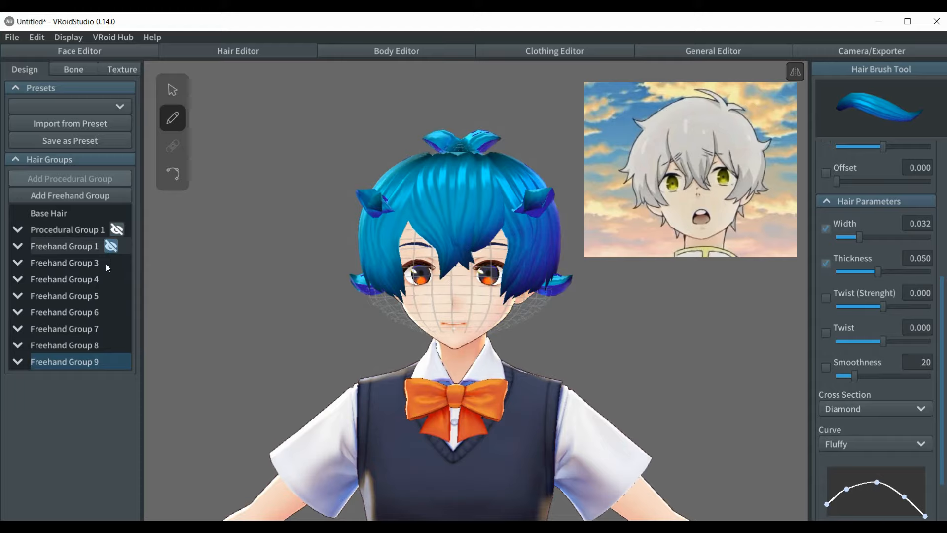
click(111, 262)
click(111, 279)
click(111, 295)
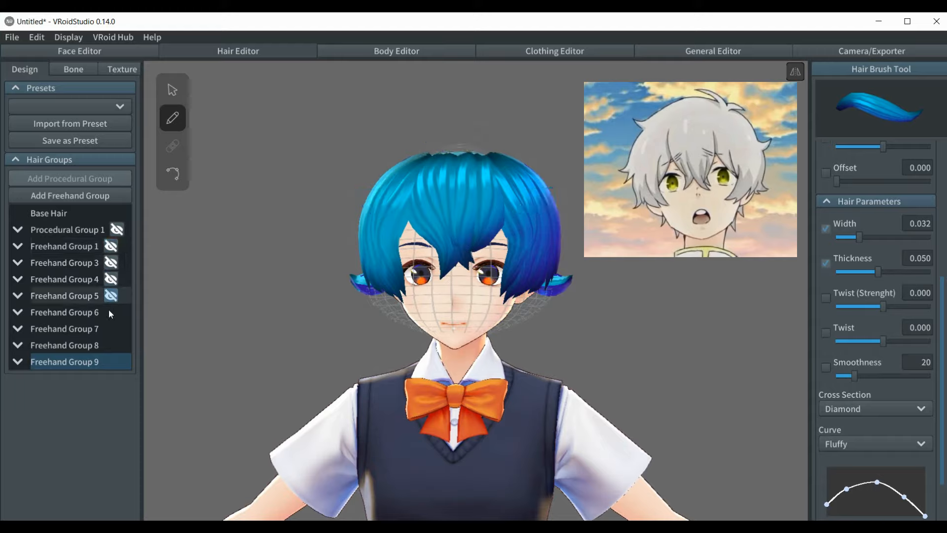
click(111, 312)
click(111, 329)
click(111, 345)
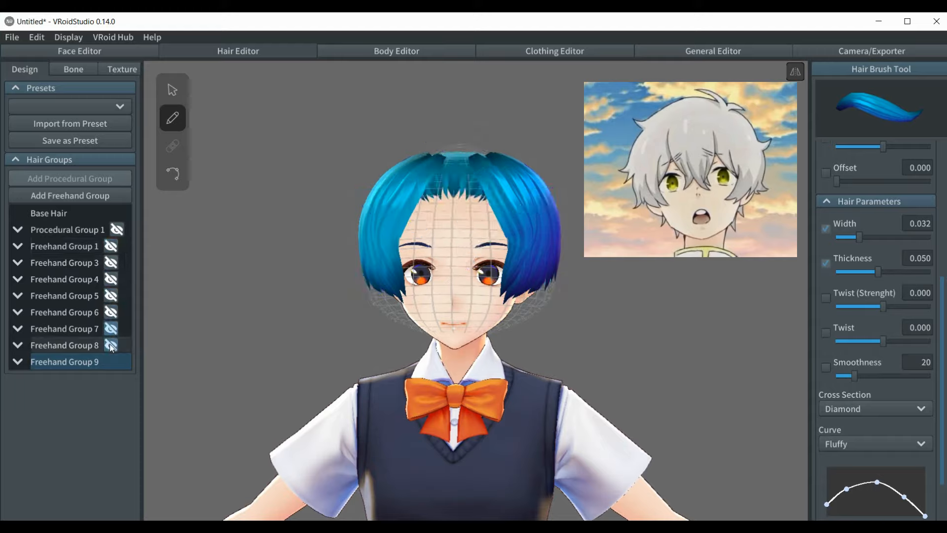
click(111, 329)
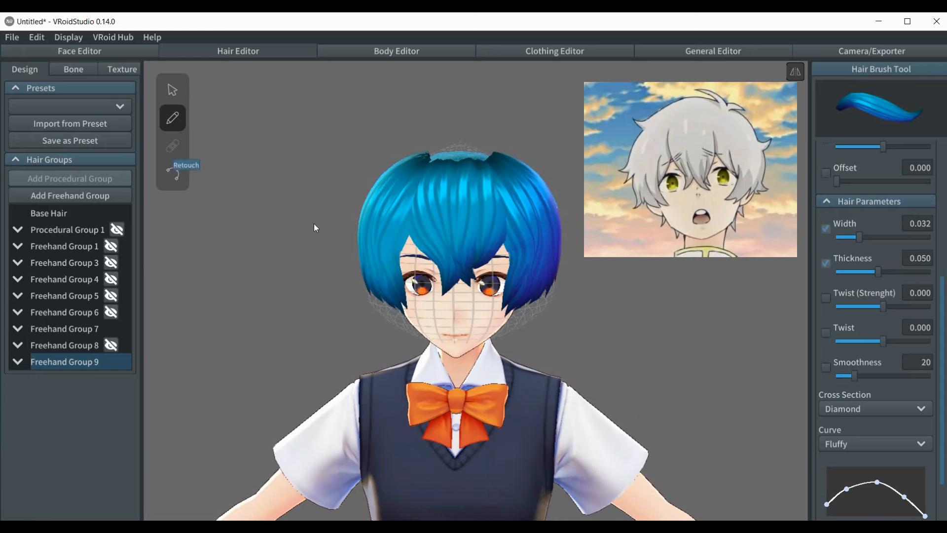
Draw a mirrored pair of short bangs over the outer eyes in Freehand Group 9 and adjust their curve outward with the Retouch tool
drag(482, 206, 523, 290)
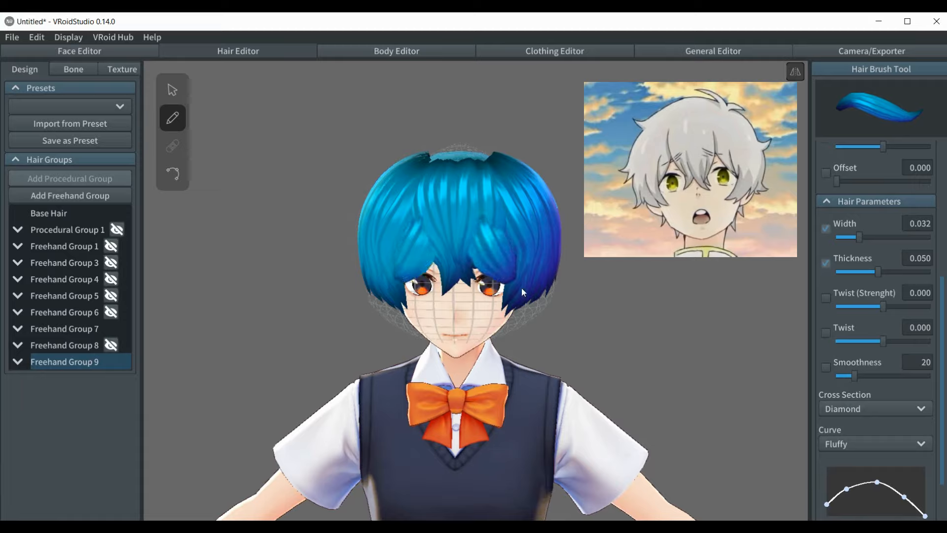
click(91, 355)
click(174, 176)
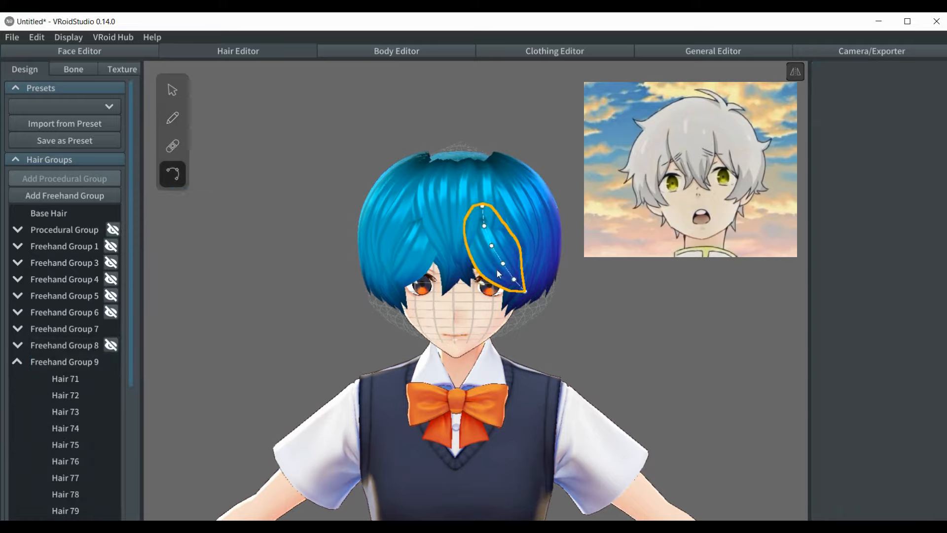
drag(484, 225, 532, 289)
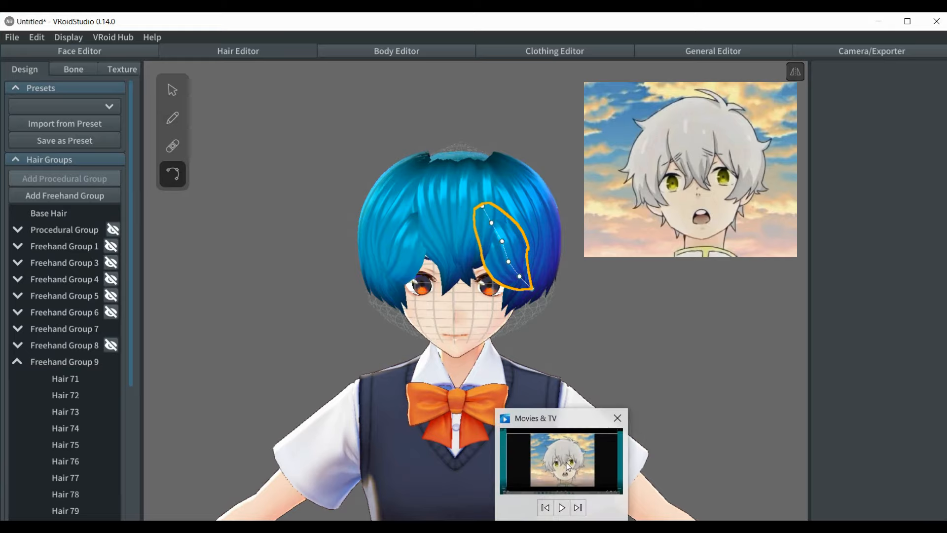
click(566, 461)
click(561, 527)
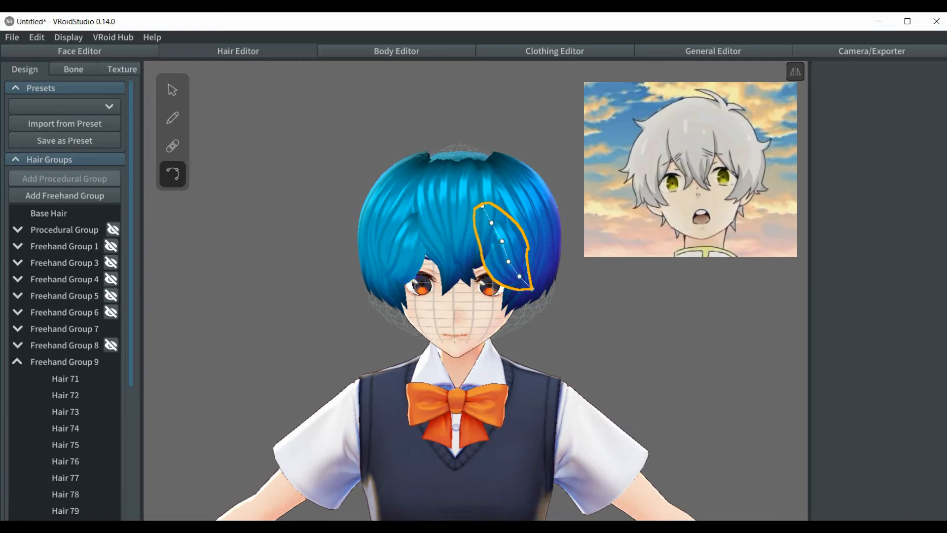
drag(509, 262, 492, 203)
right_drag(578, 289, 579, 282)
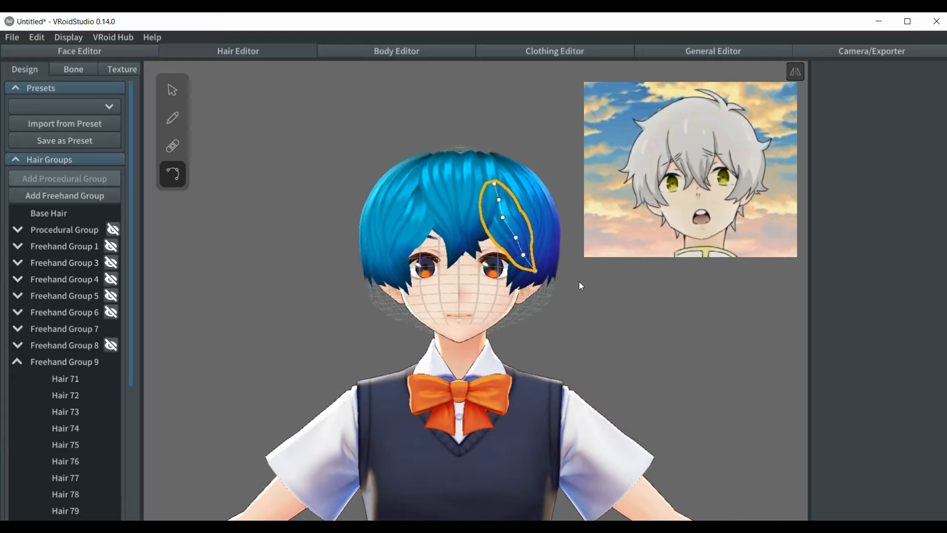
Show all the hidden hair groups together with the new bangs, deselect the strand and inspect the whole hairstyle from the front
click(113, 230)
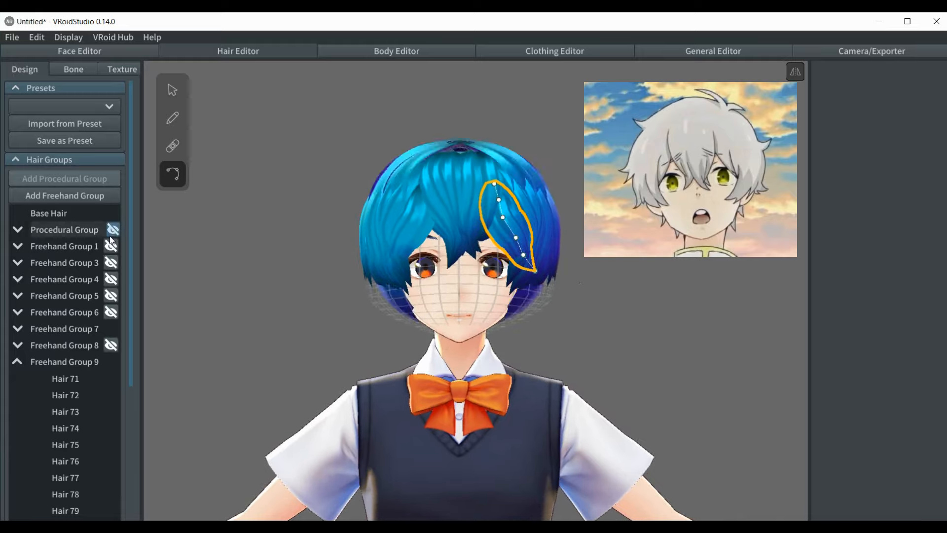
click(112, 246)
click(111, 263)
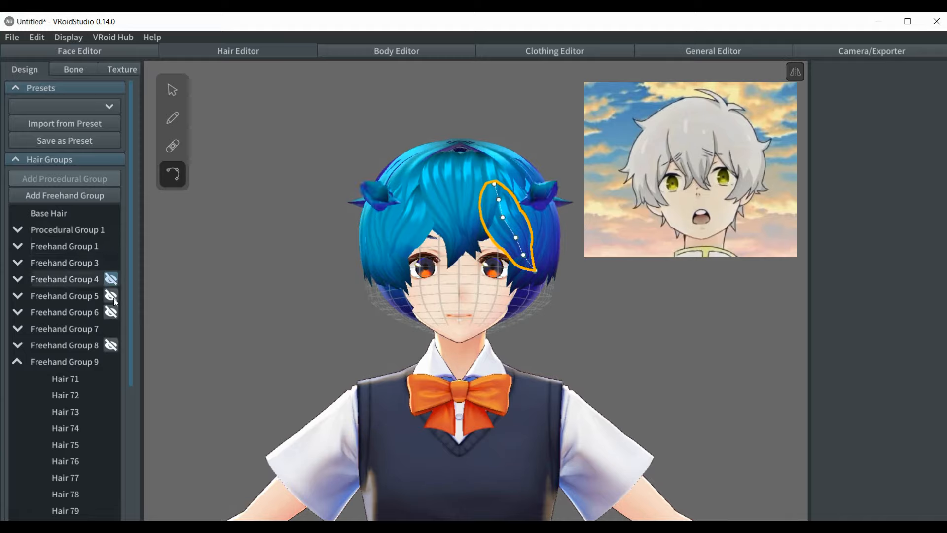
click(112, 279)
click(112, 297)
click(111, 310)
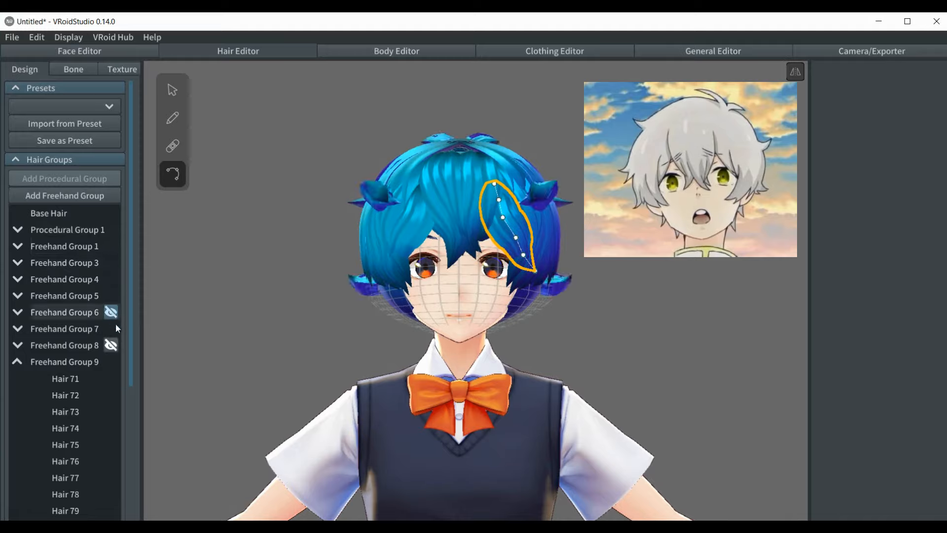
click(111, 345)
click(239, 321)
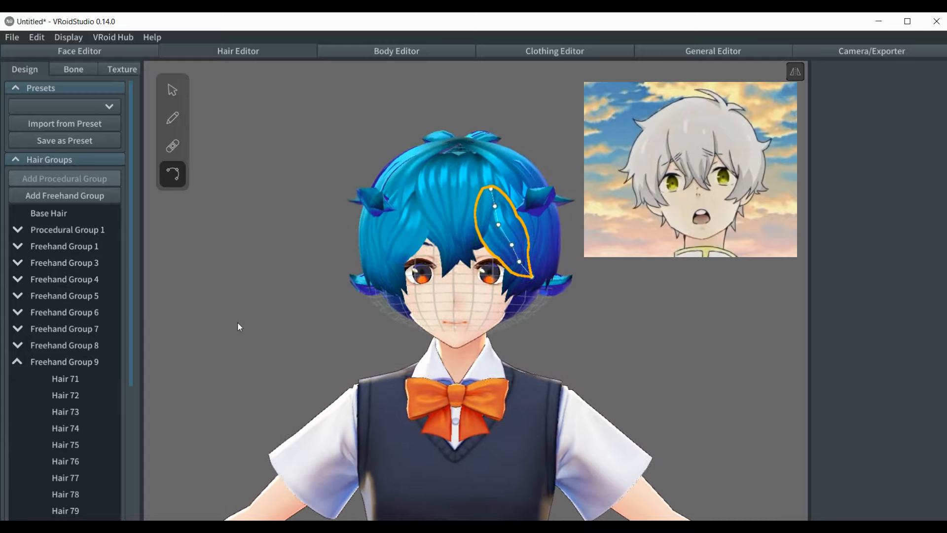
right_drag(219, 272, 395, 267)
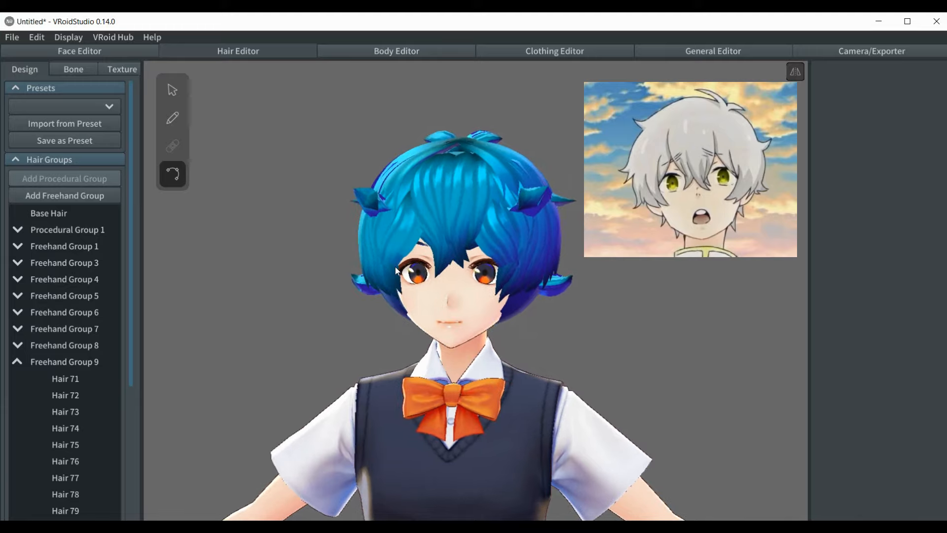